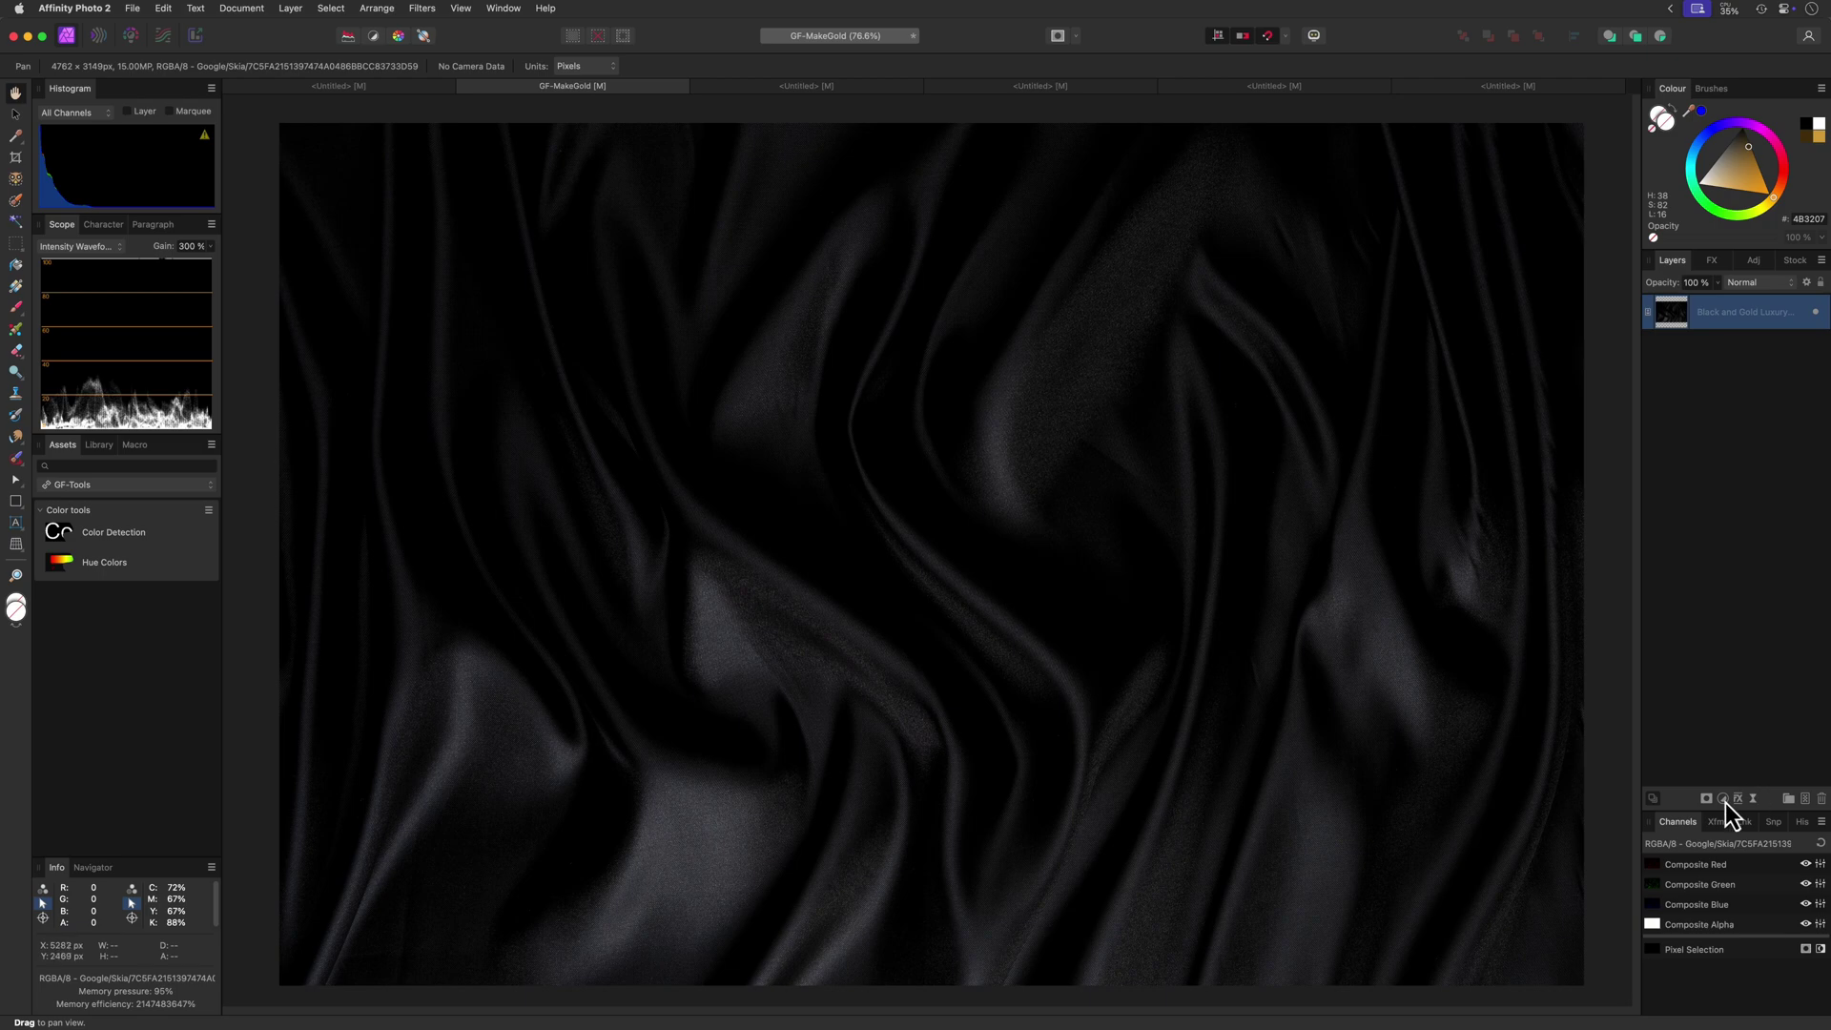
Add a Recolour adjustment to the black silk with its hue set to about 46°.
left_click(1724, 801)
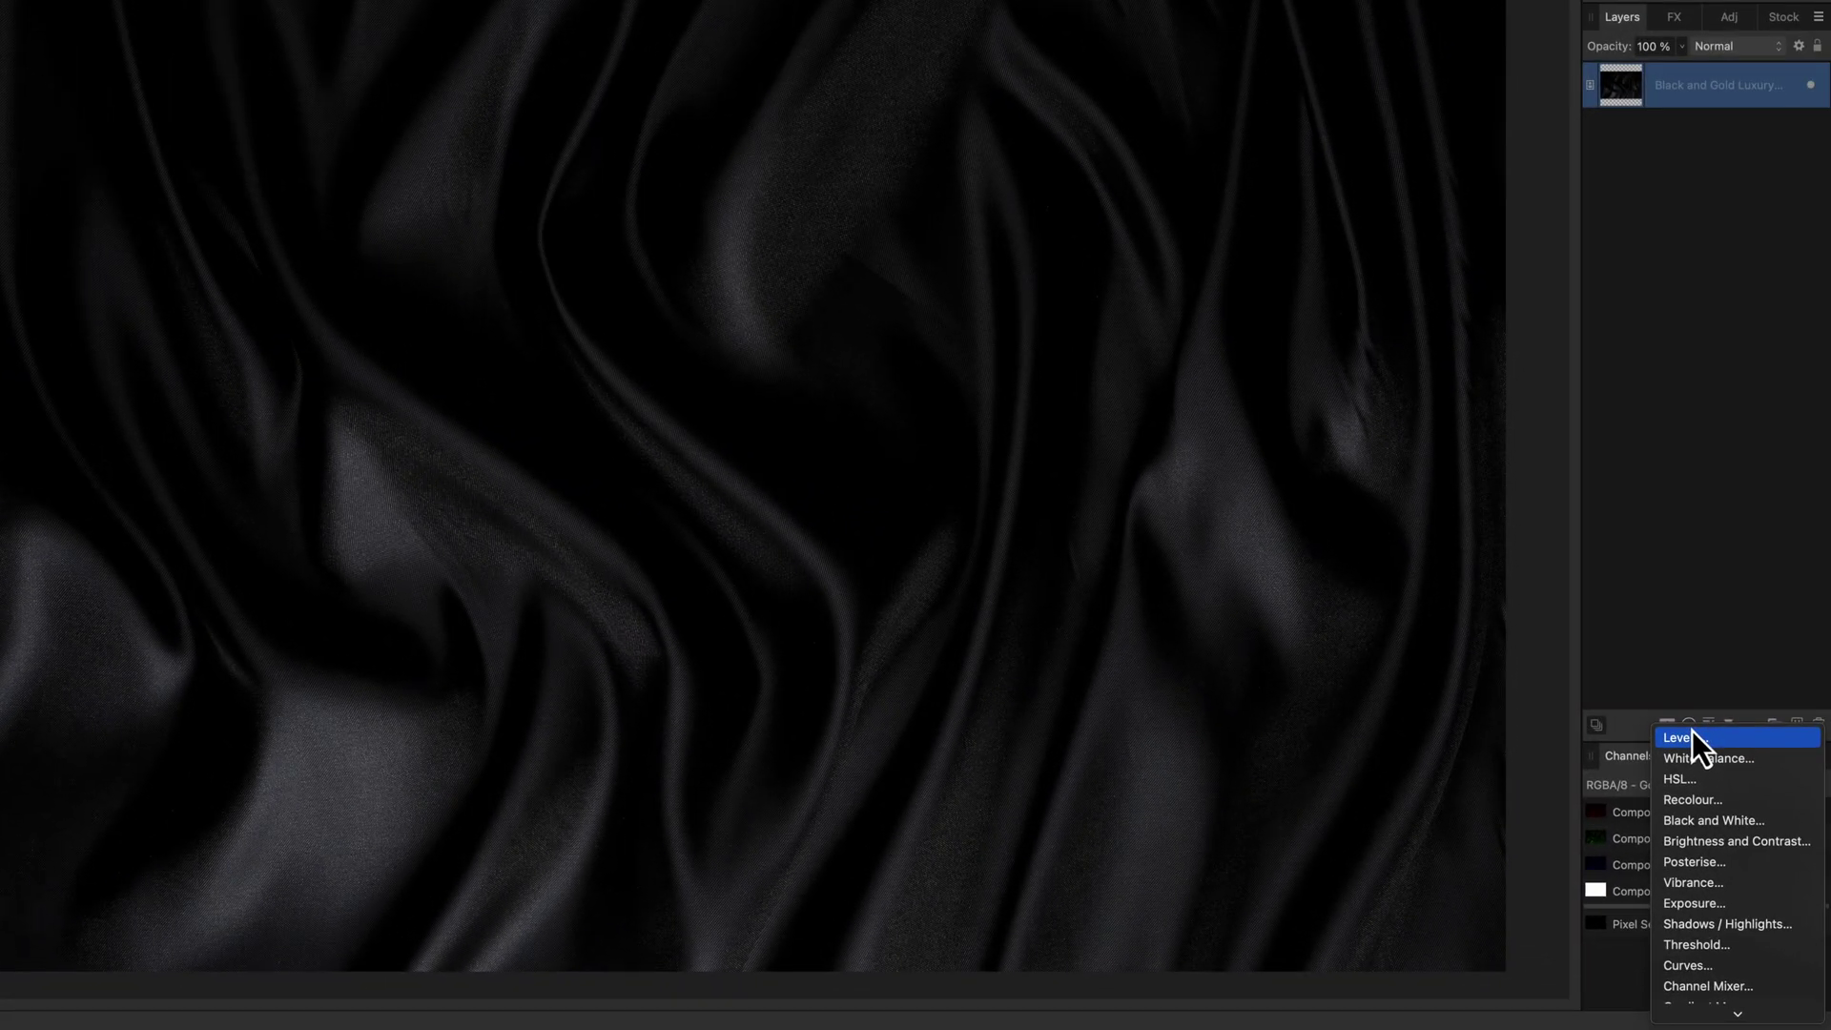
left_click(1730, 855)
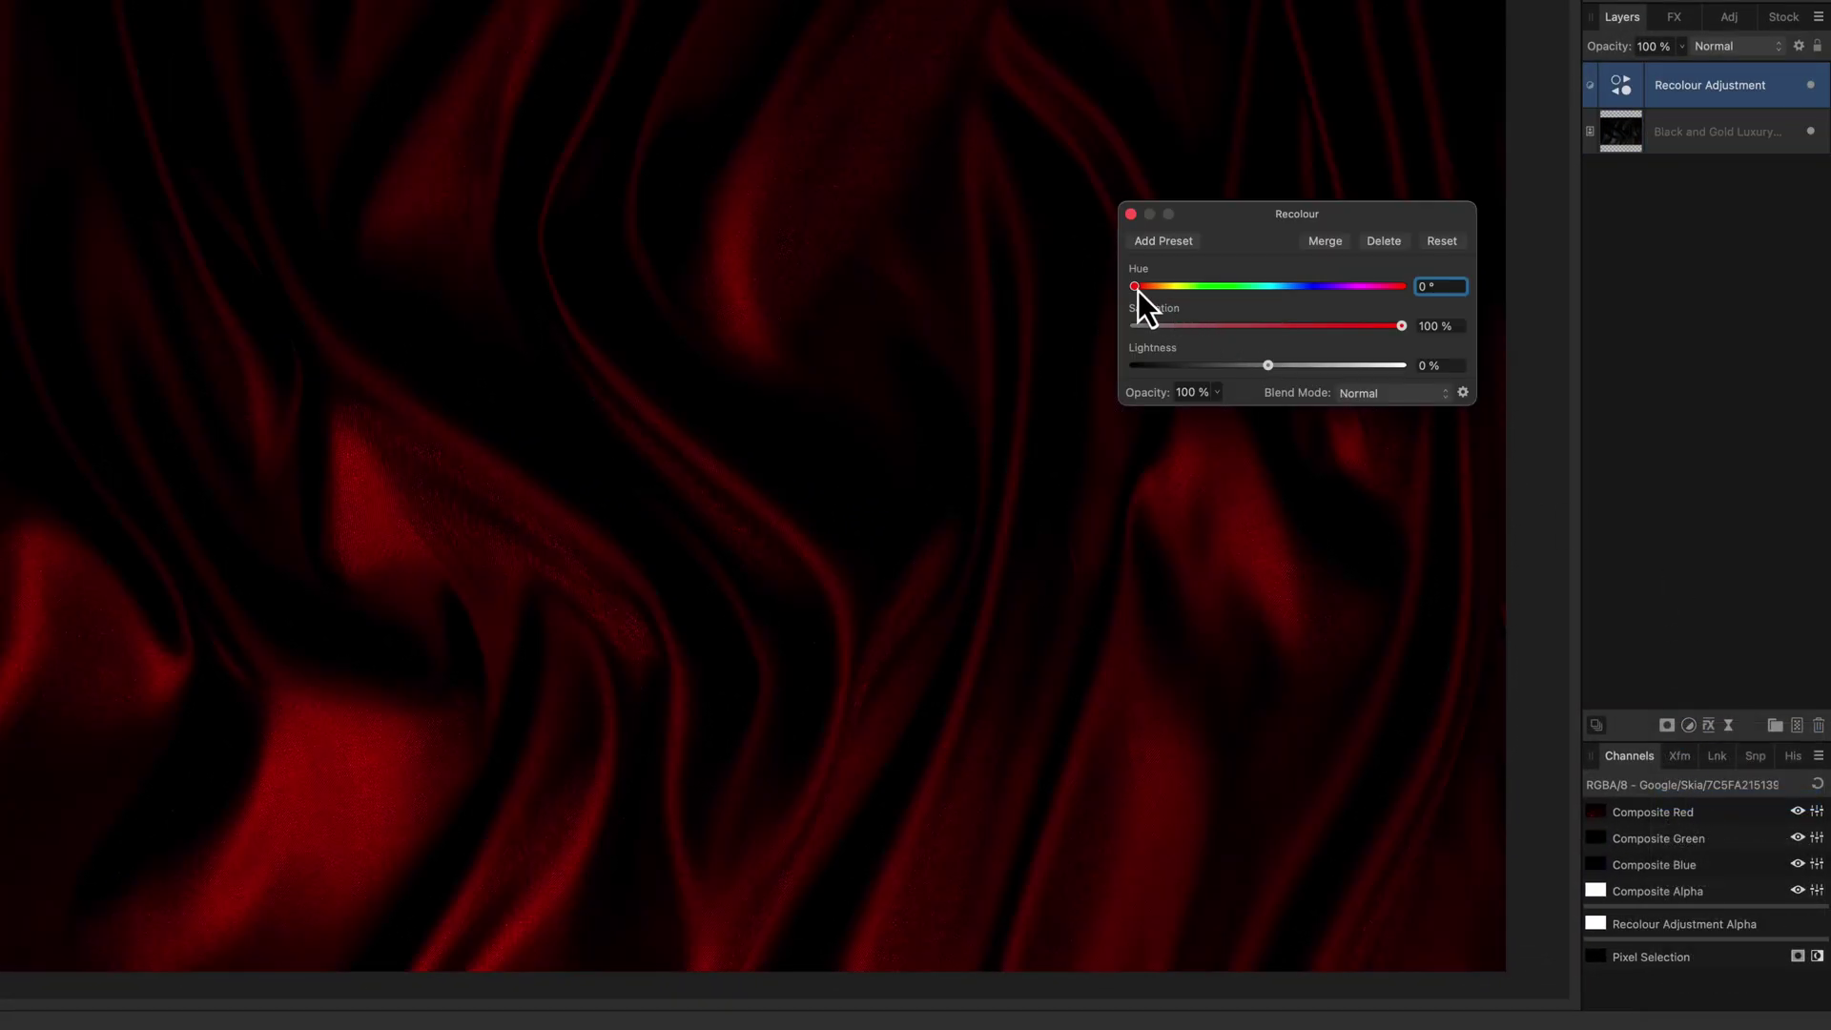
left_click_drag(1137, 290, 1170, 290)
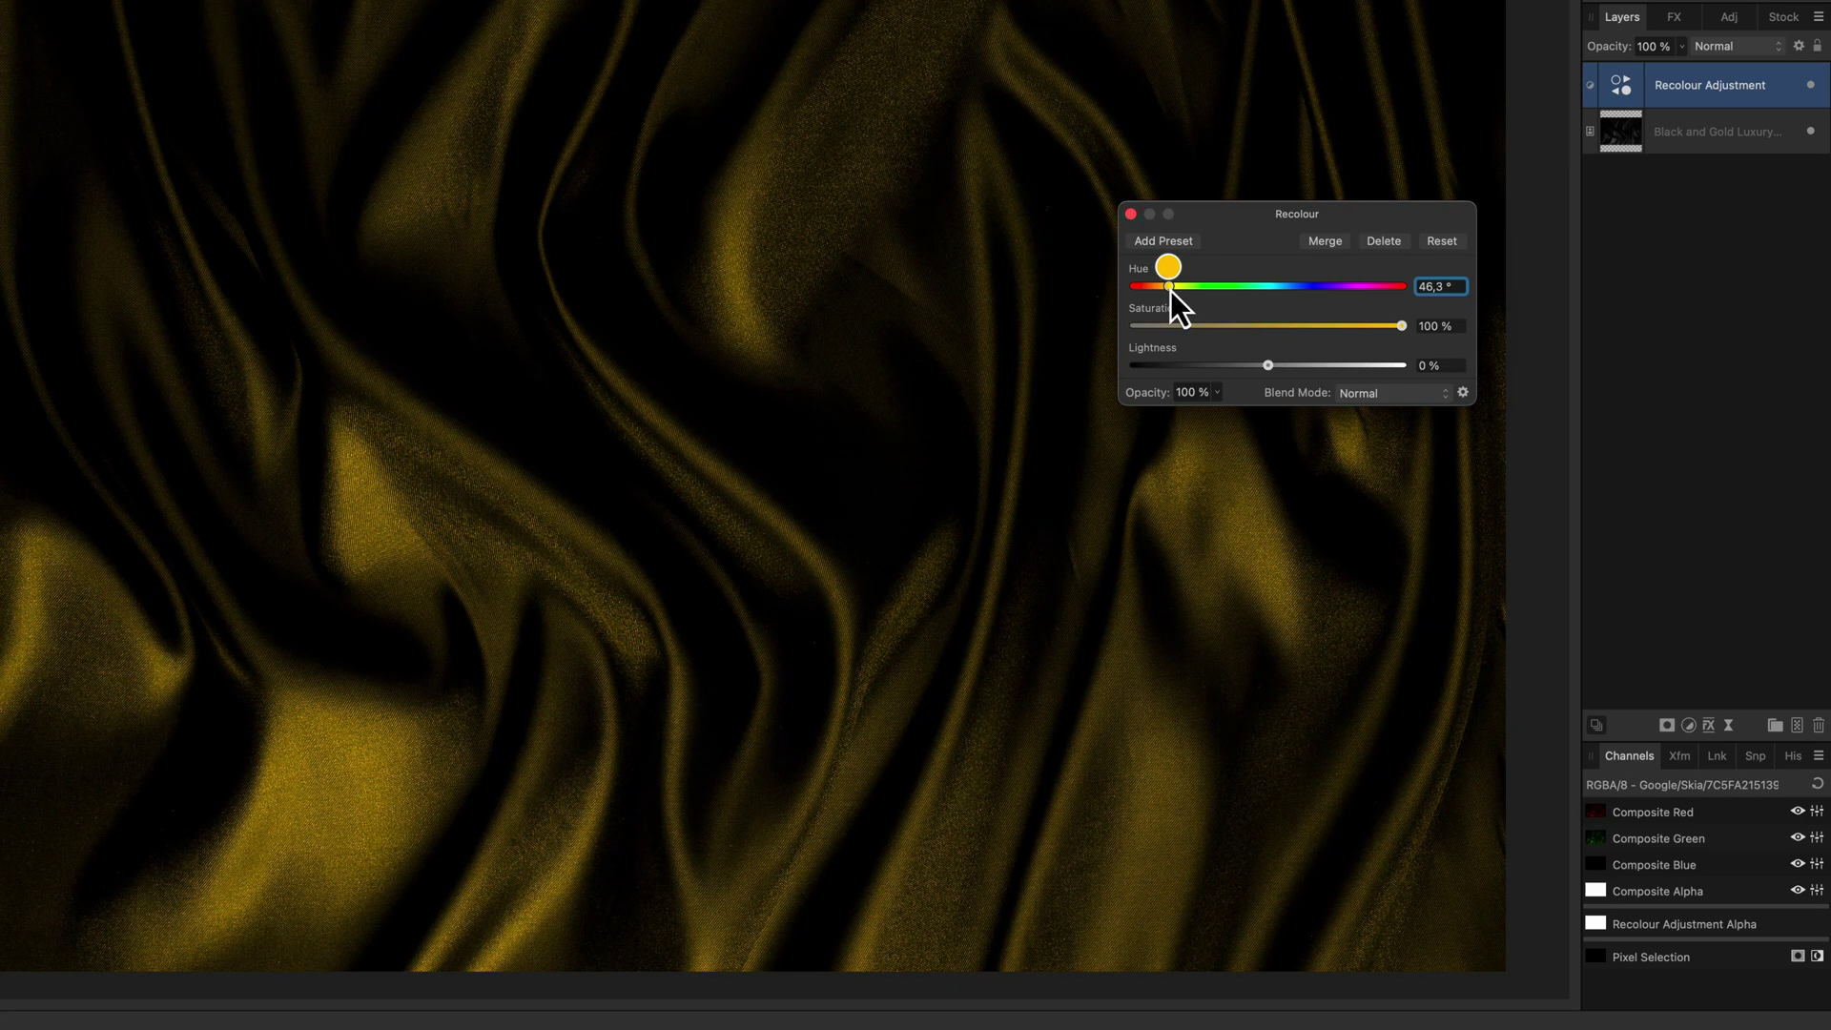
left_click(1130, 214)
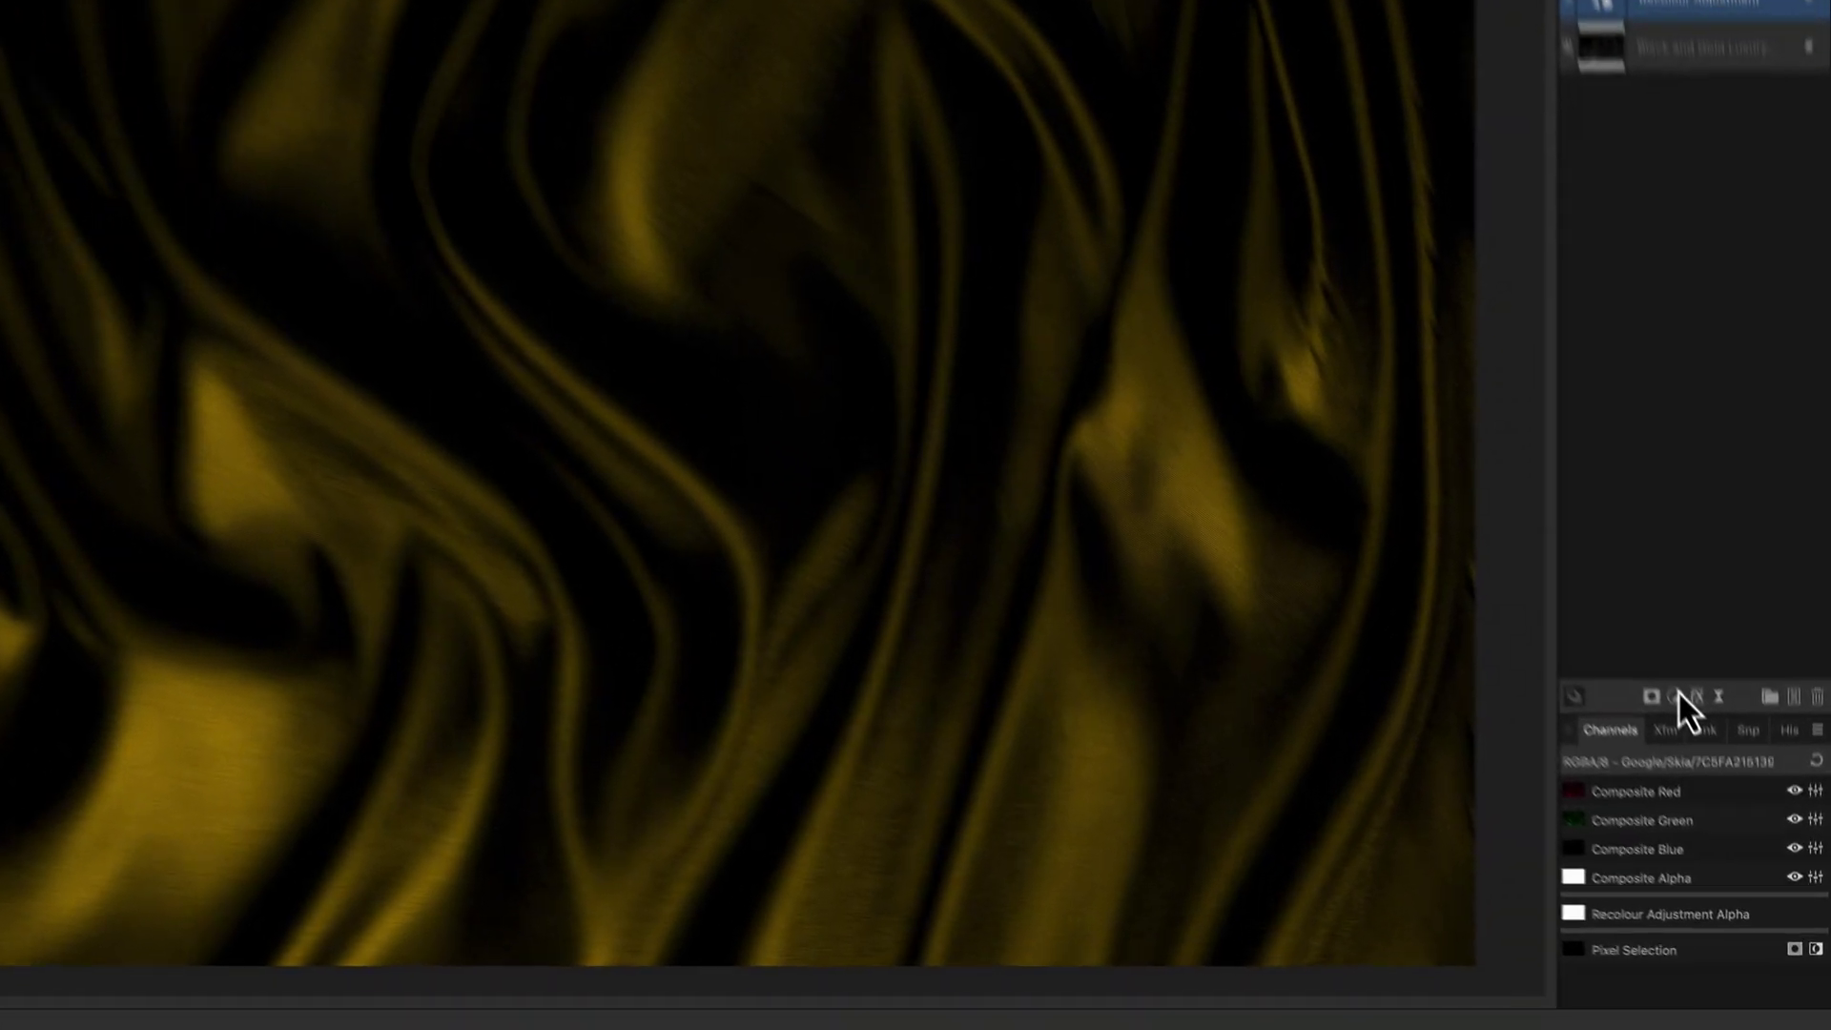
Add an HSL Shift in HSV mode with saturation and value at 100% and hue 6.1°.
left_click(1723, 799)
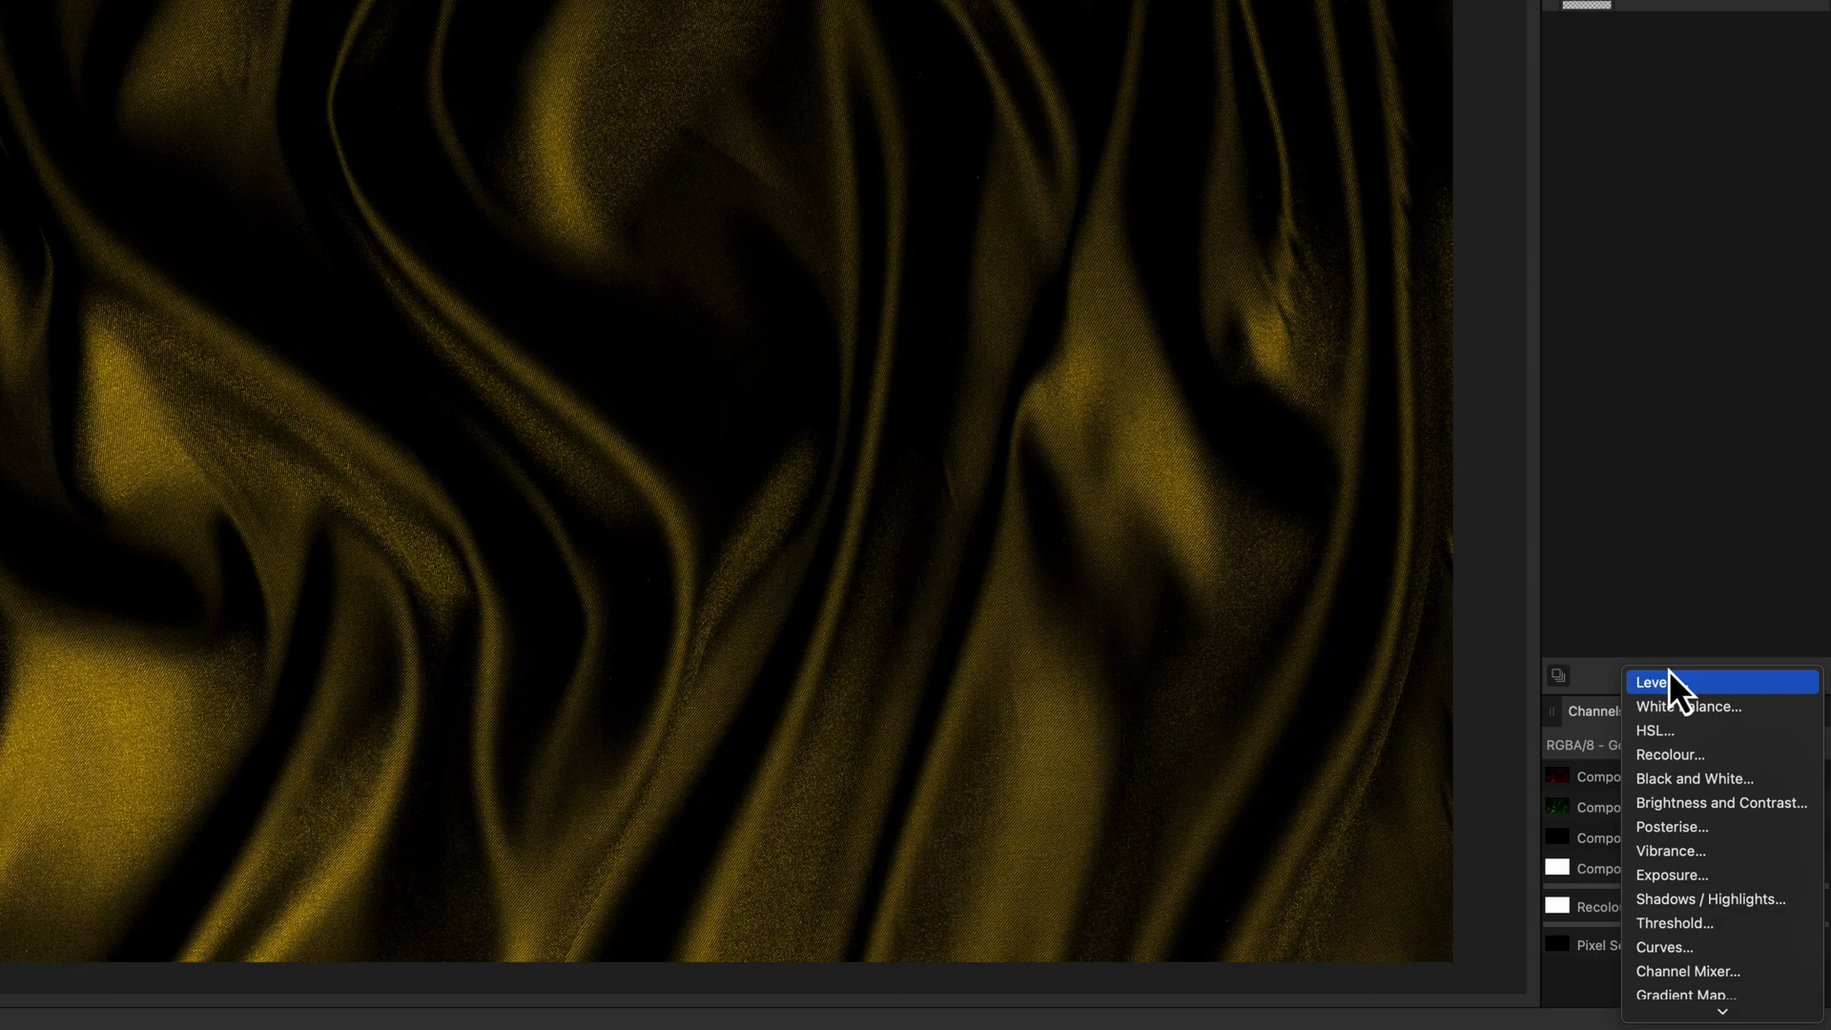
left_click(1656, 731)
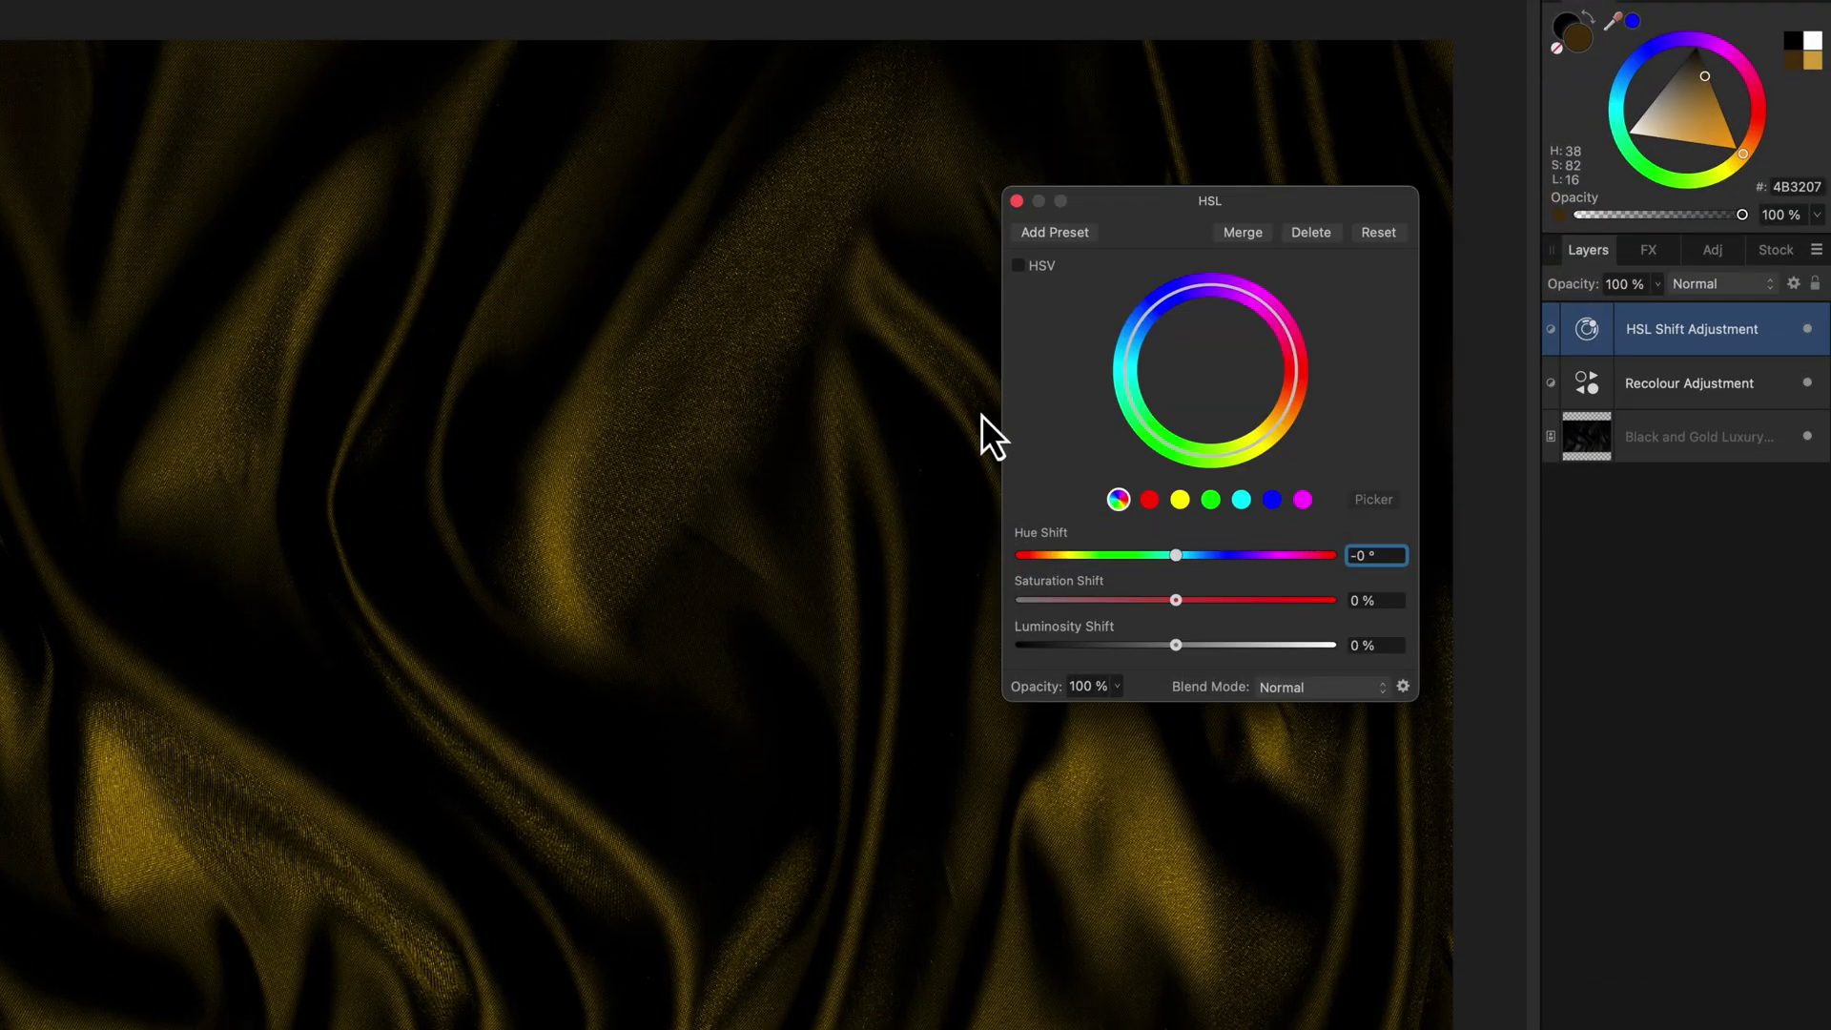
left_click(1018, 265)
left_click_drag(1177, 601, 1390, 604)
left_click_drag(1176, 646, 1338, 649)
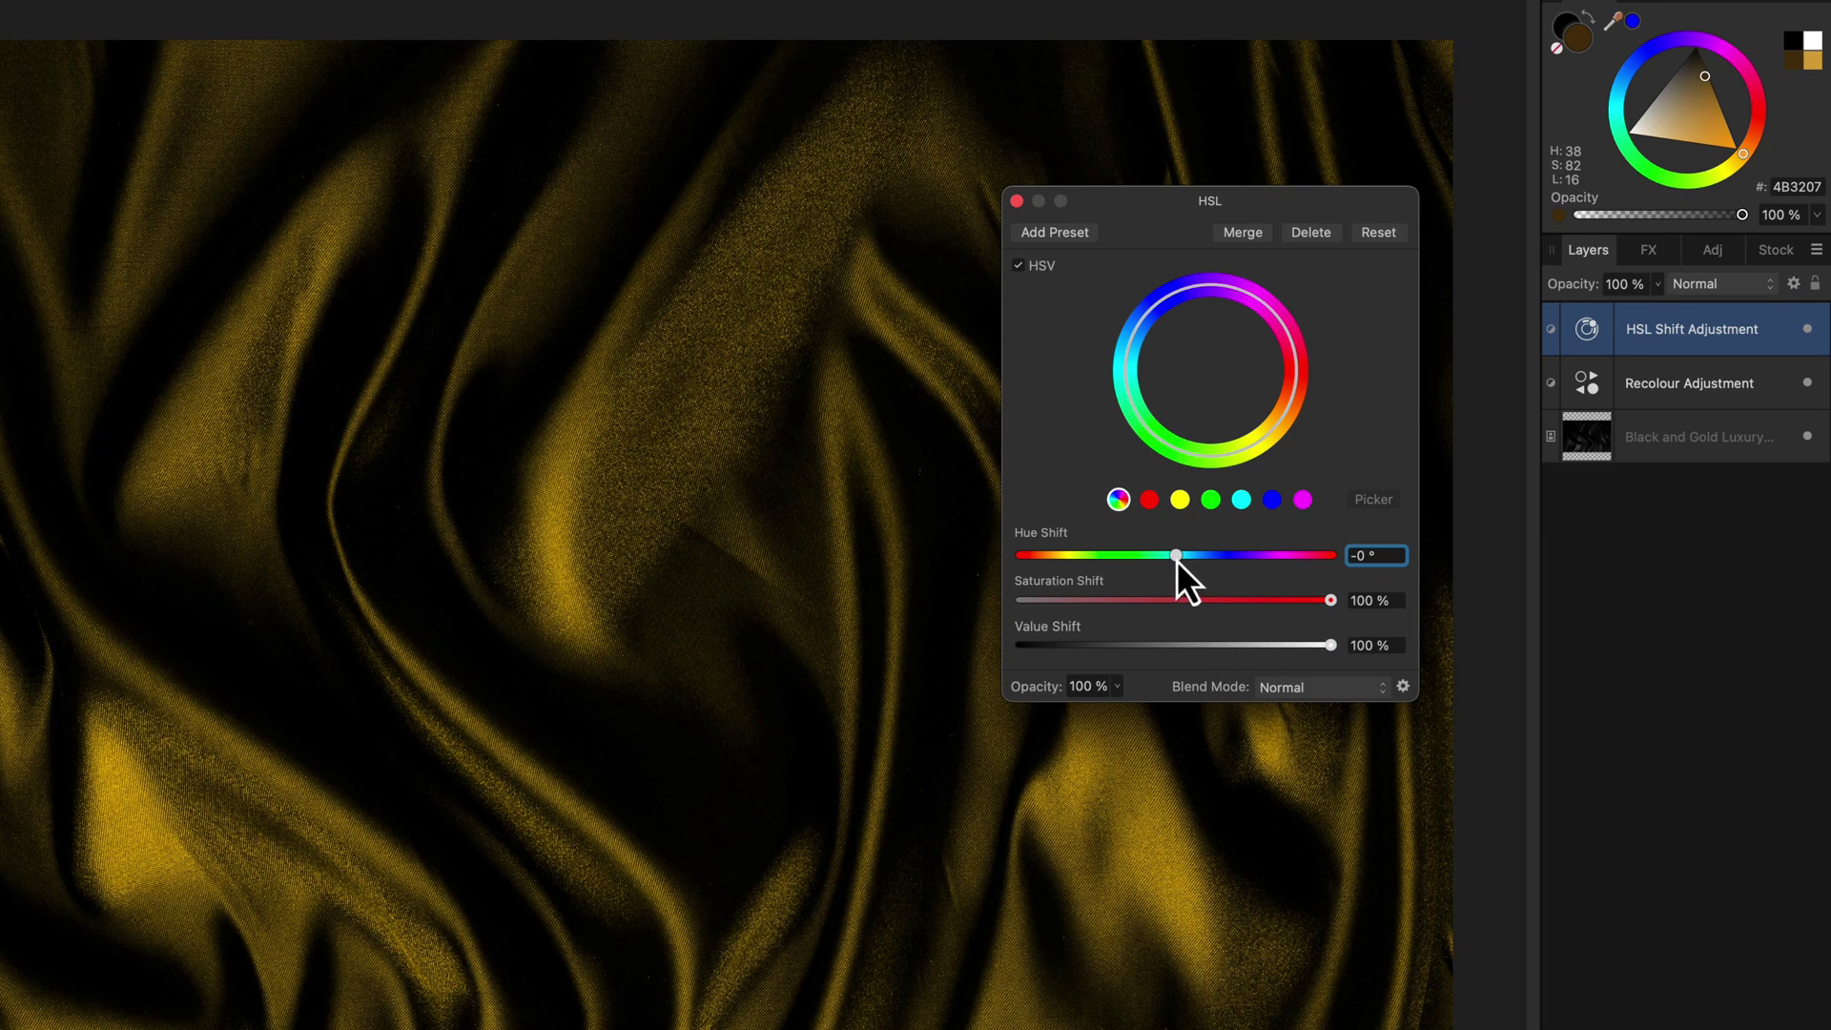
left_click_drag(1177, 559, 1182, 559)
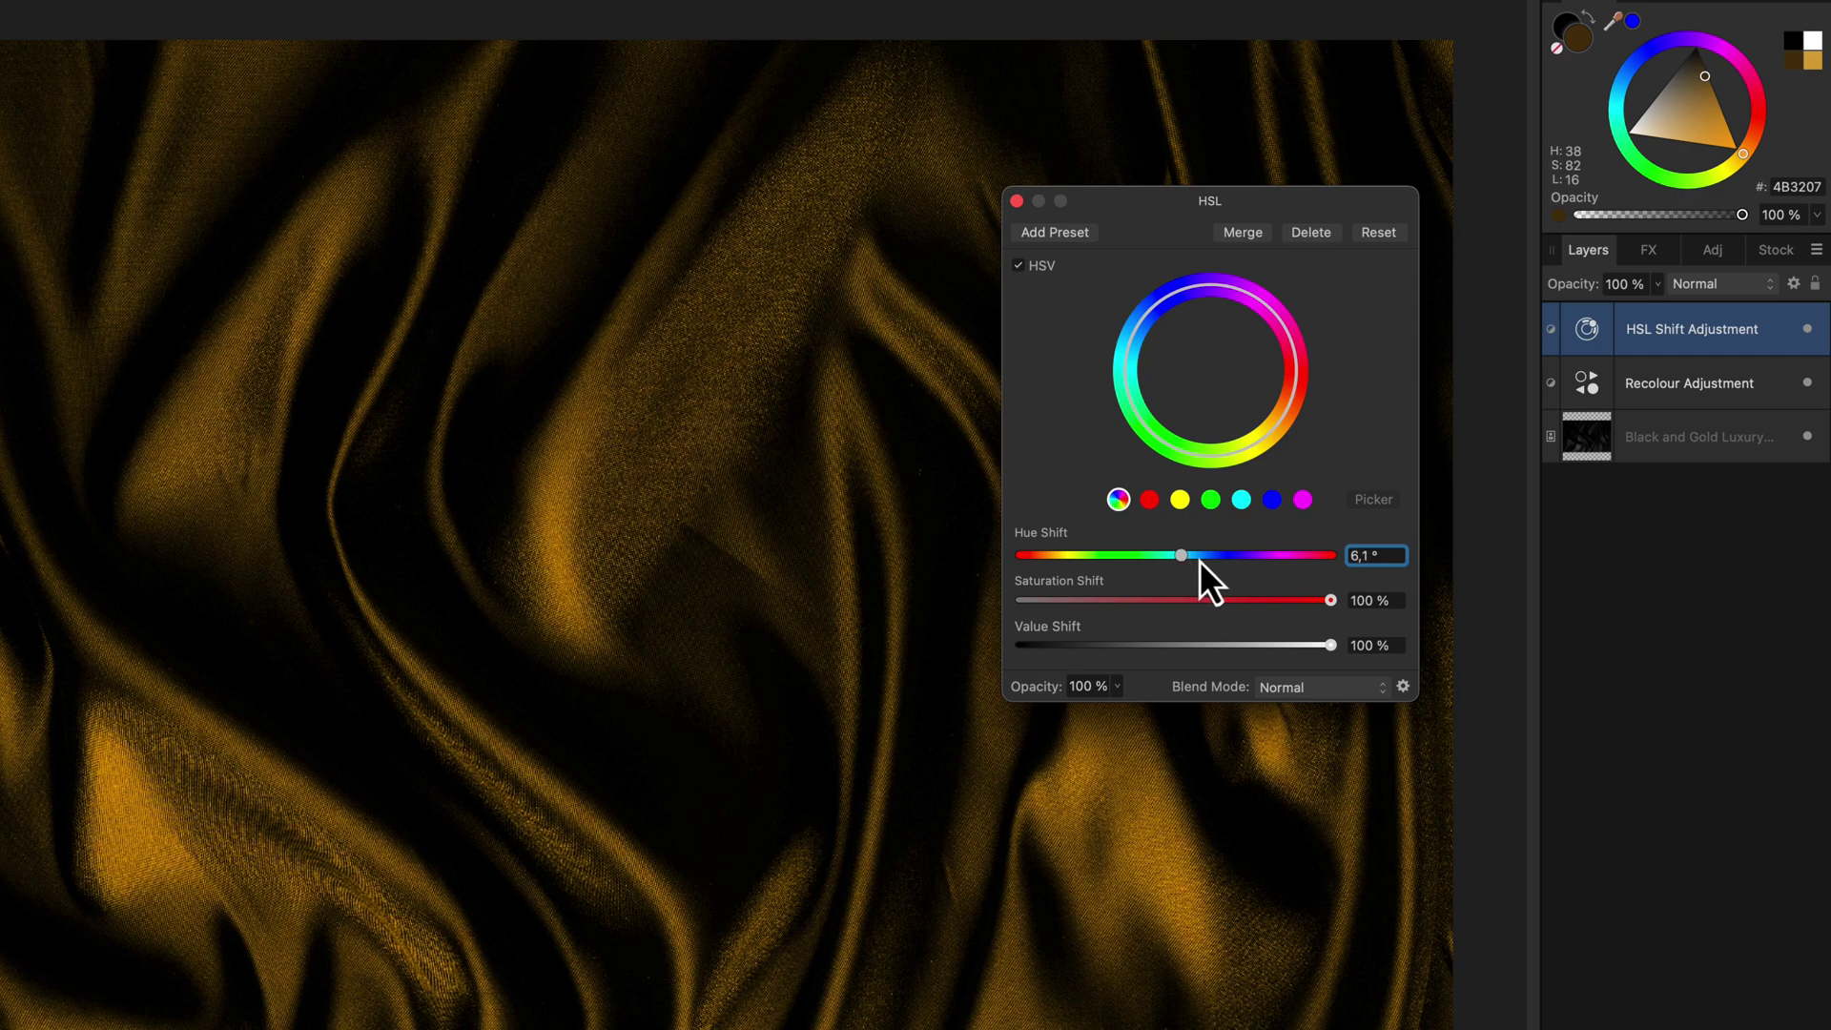
left_click(1017, 202)
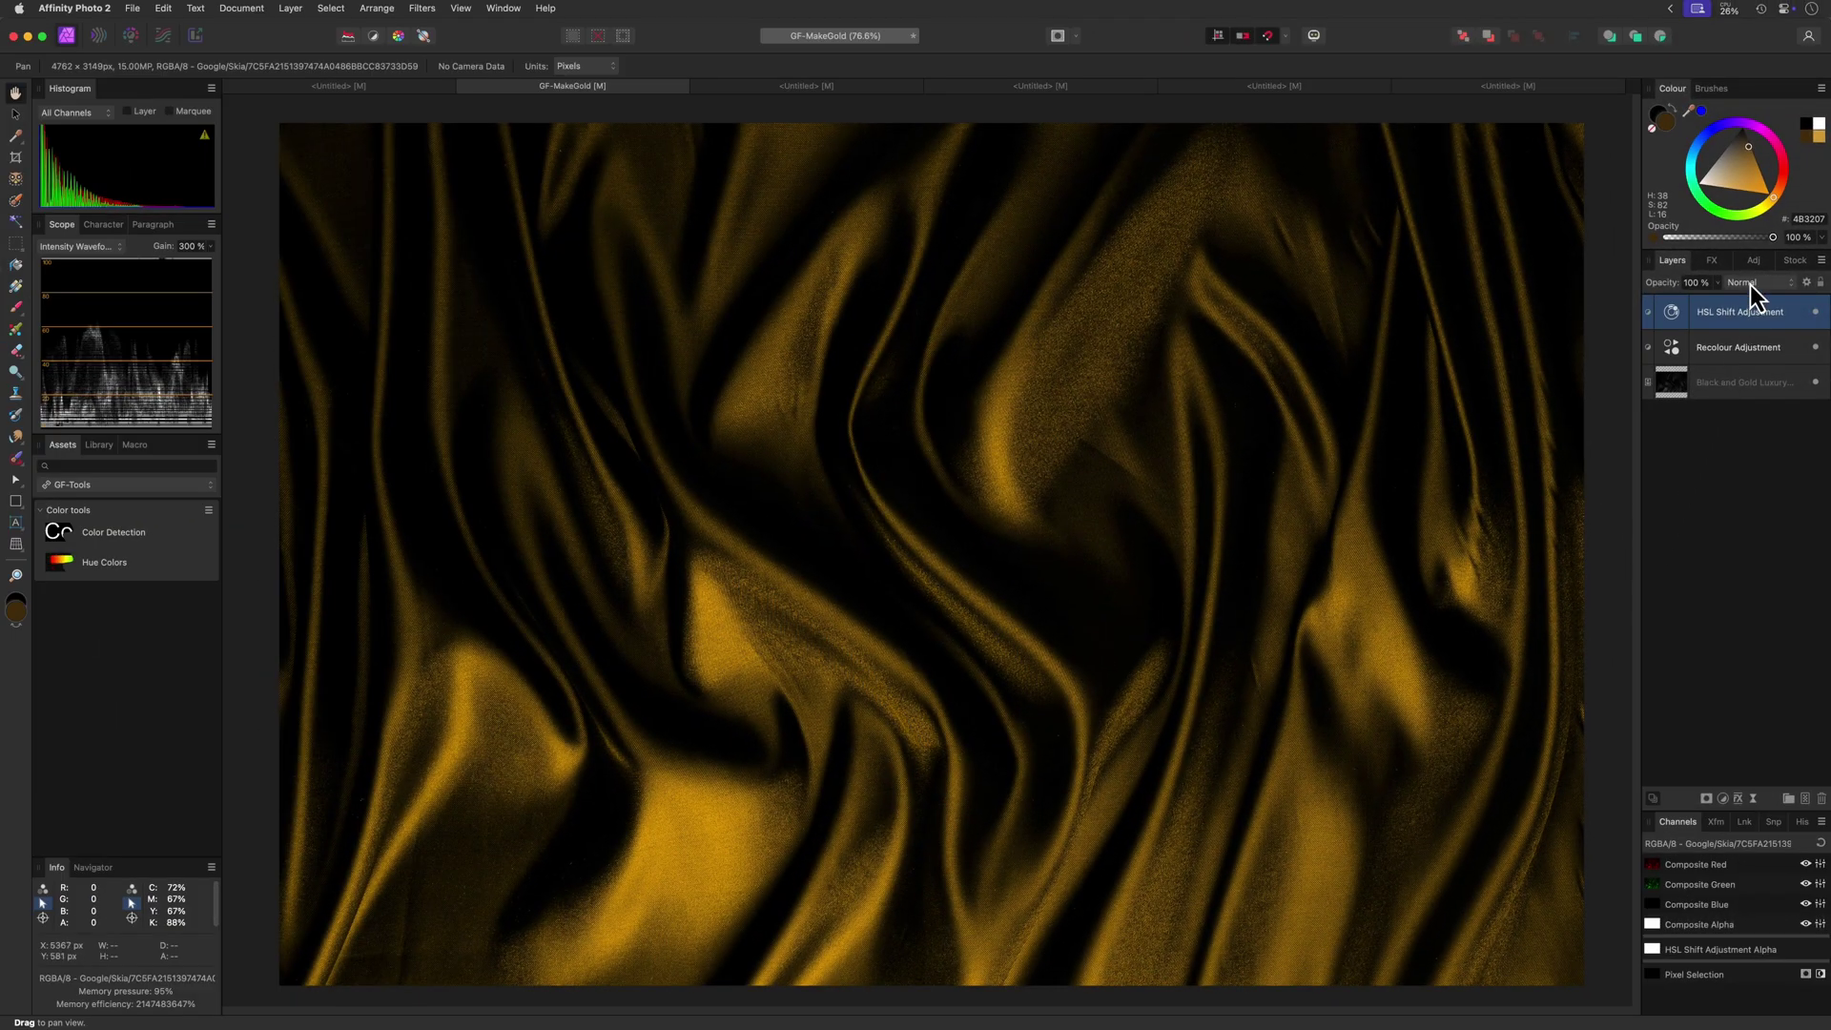
Set the HSL Shift Adjustment layer's blend mode to Add.
left_click(1727, 283)
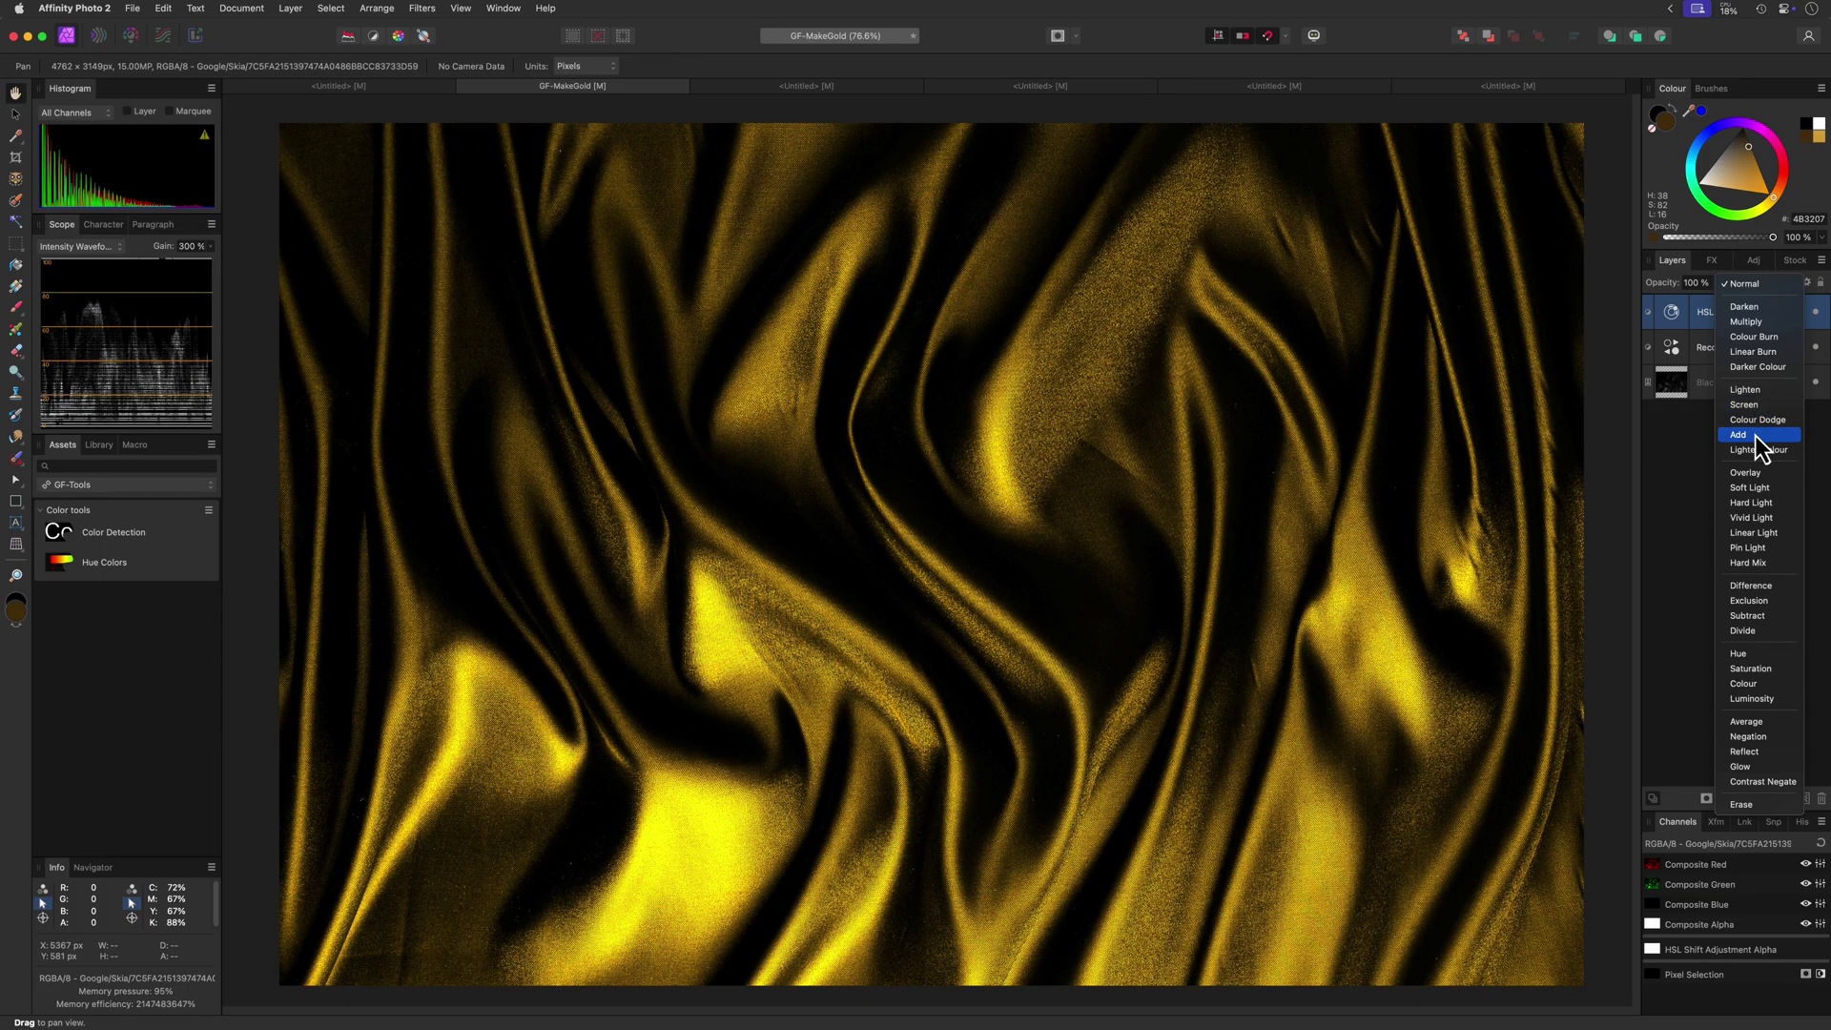
left_click(1755, 437)
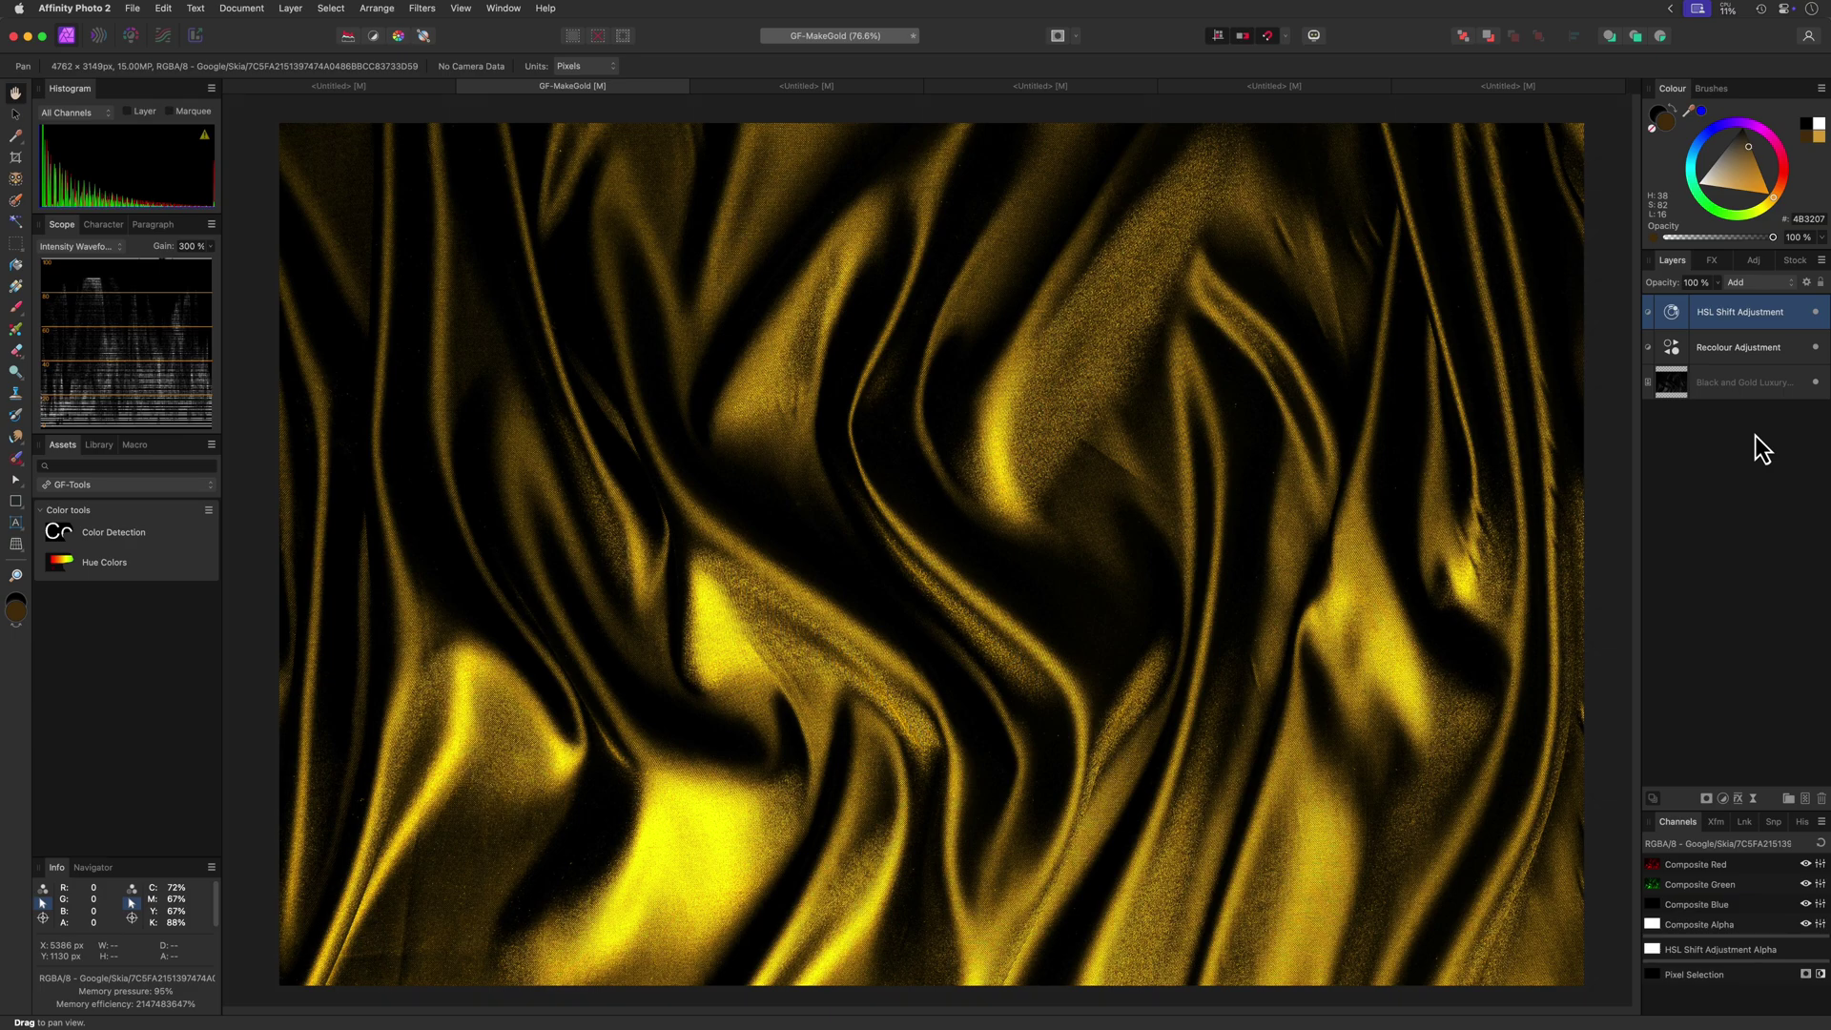
Delete both adjustment layers and add a Recolour at hue 233°, saturation 75%, lightness 22%.
left_click(1746, 353, "shift")
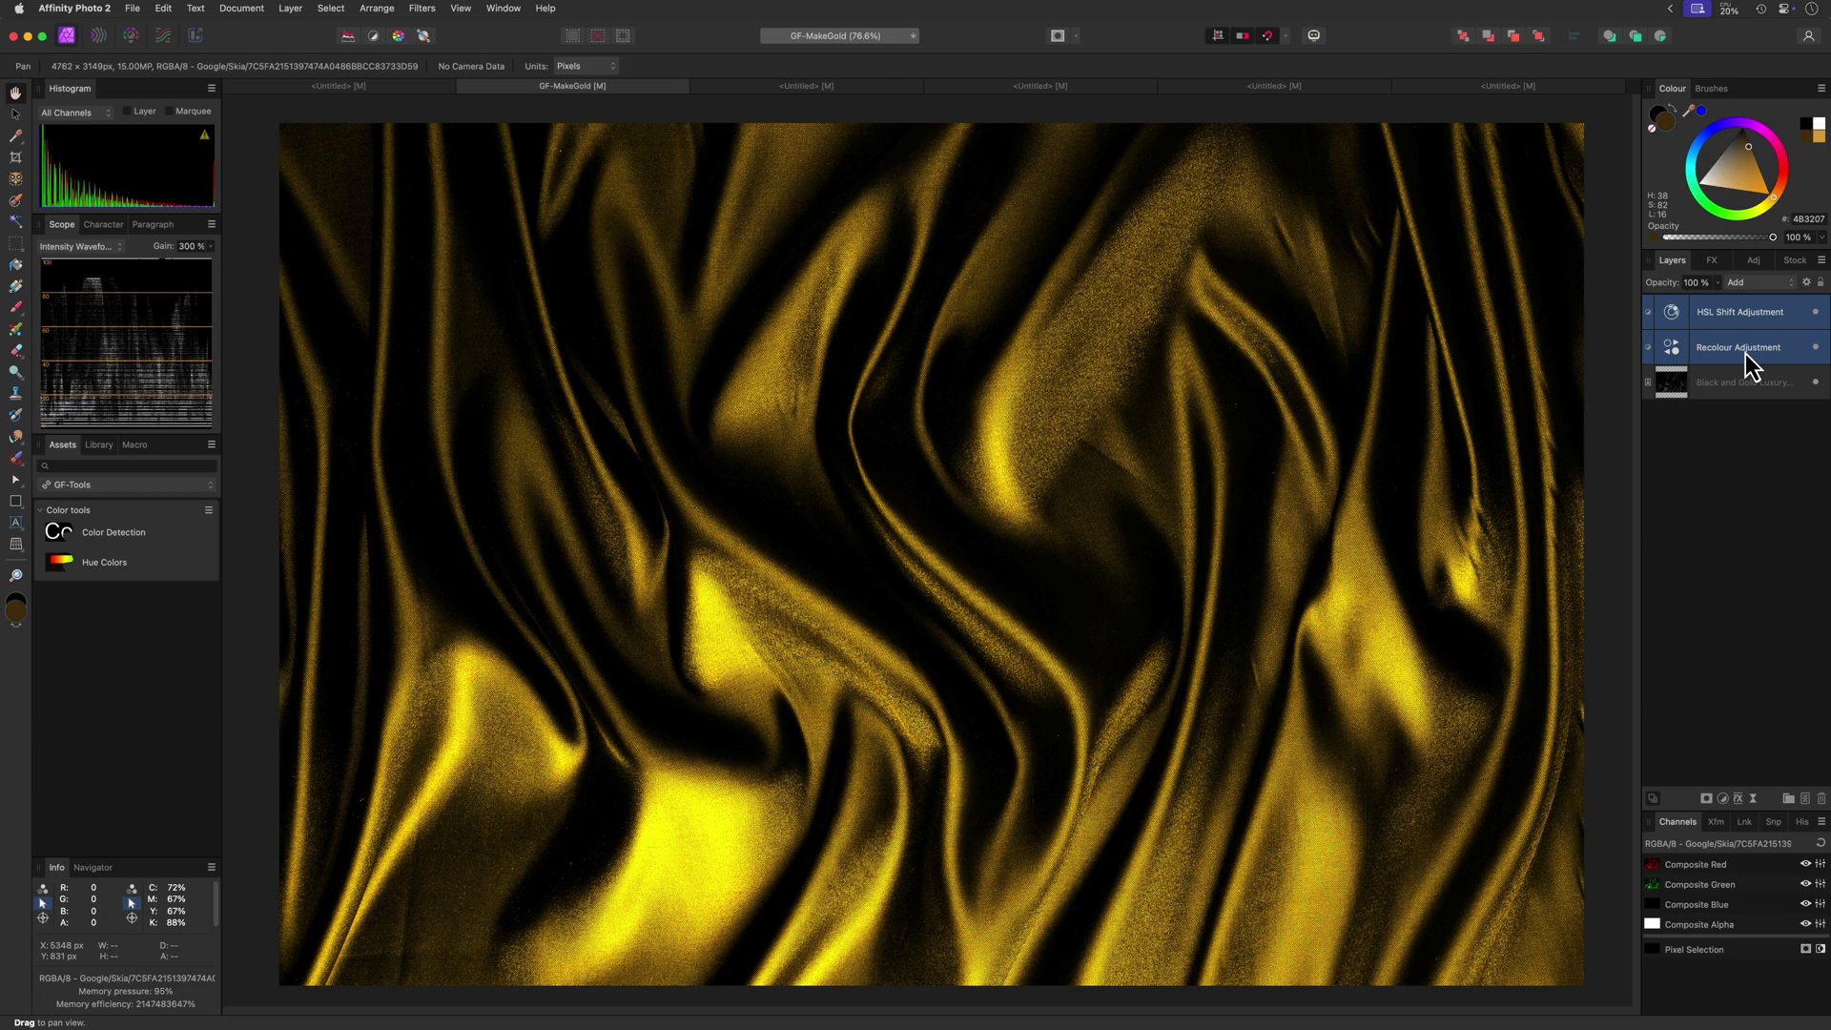
key("Delete")
left_click(1724, 798)
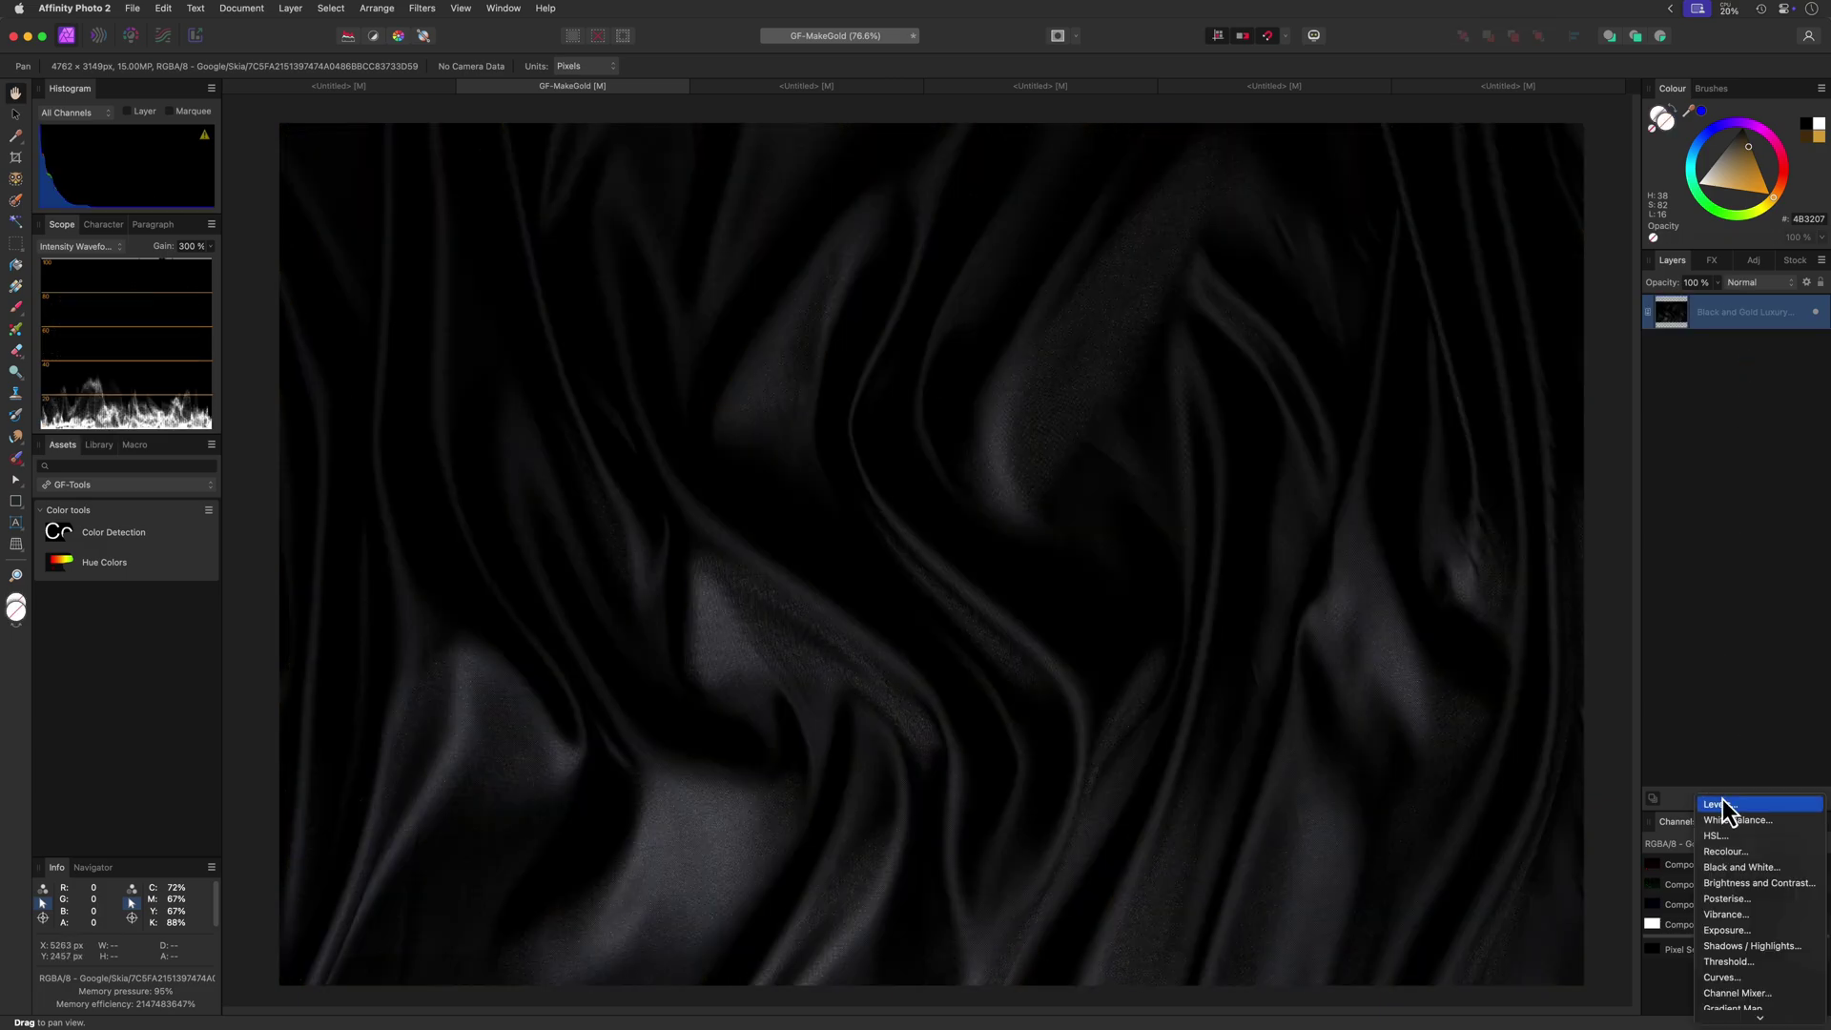
left_click(1726, 851)
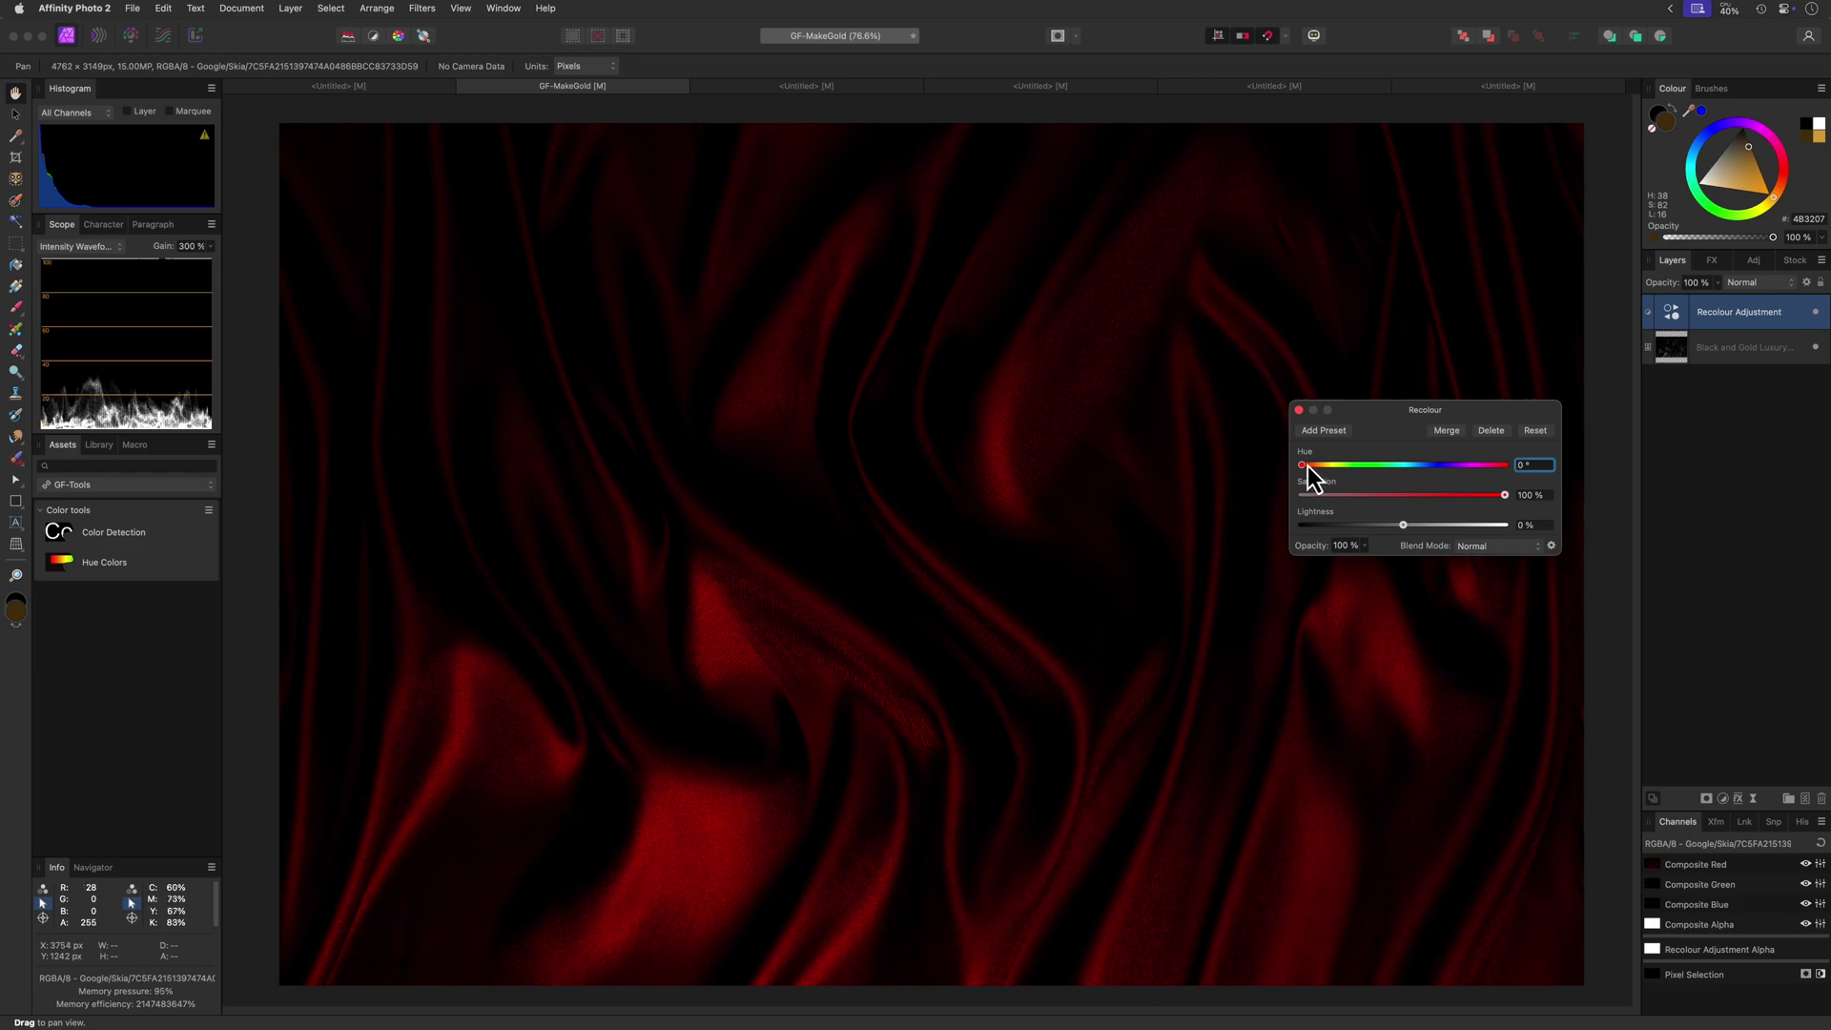
left_click_drag(1303, 464, 1442, 465)
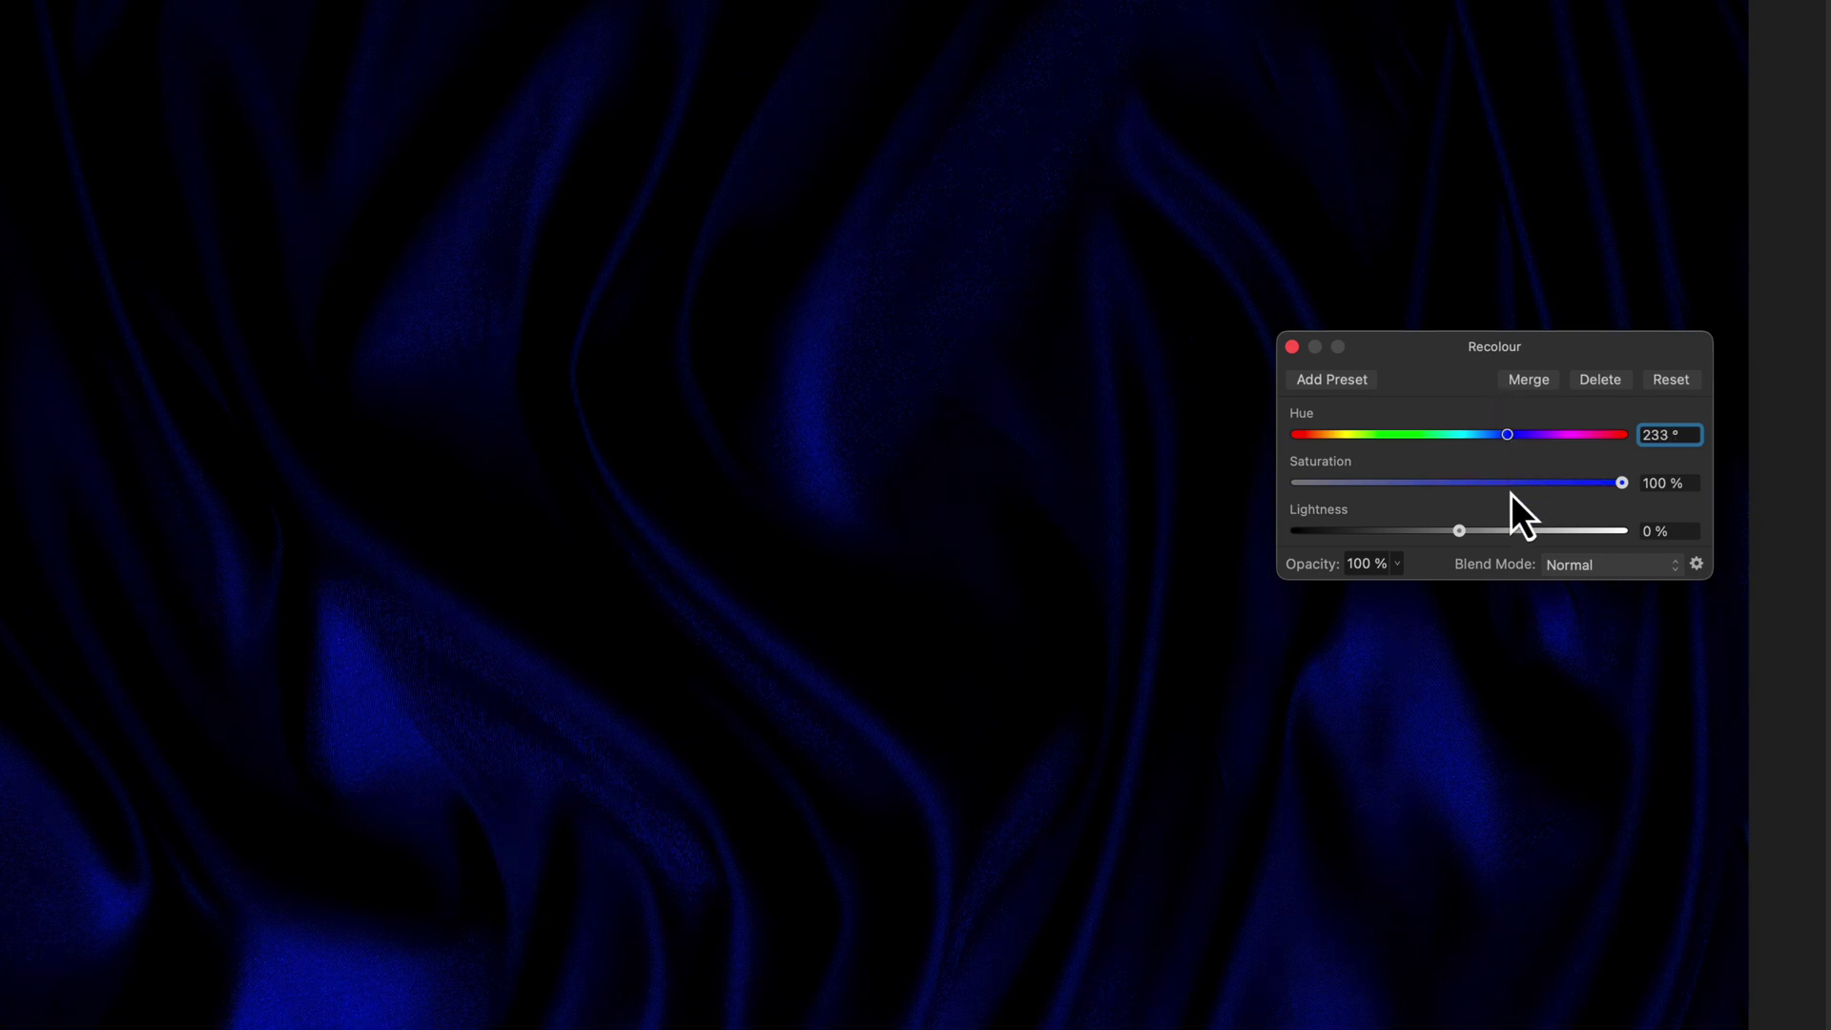
left_click_drag(1621, 483, 1545, 483)
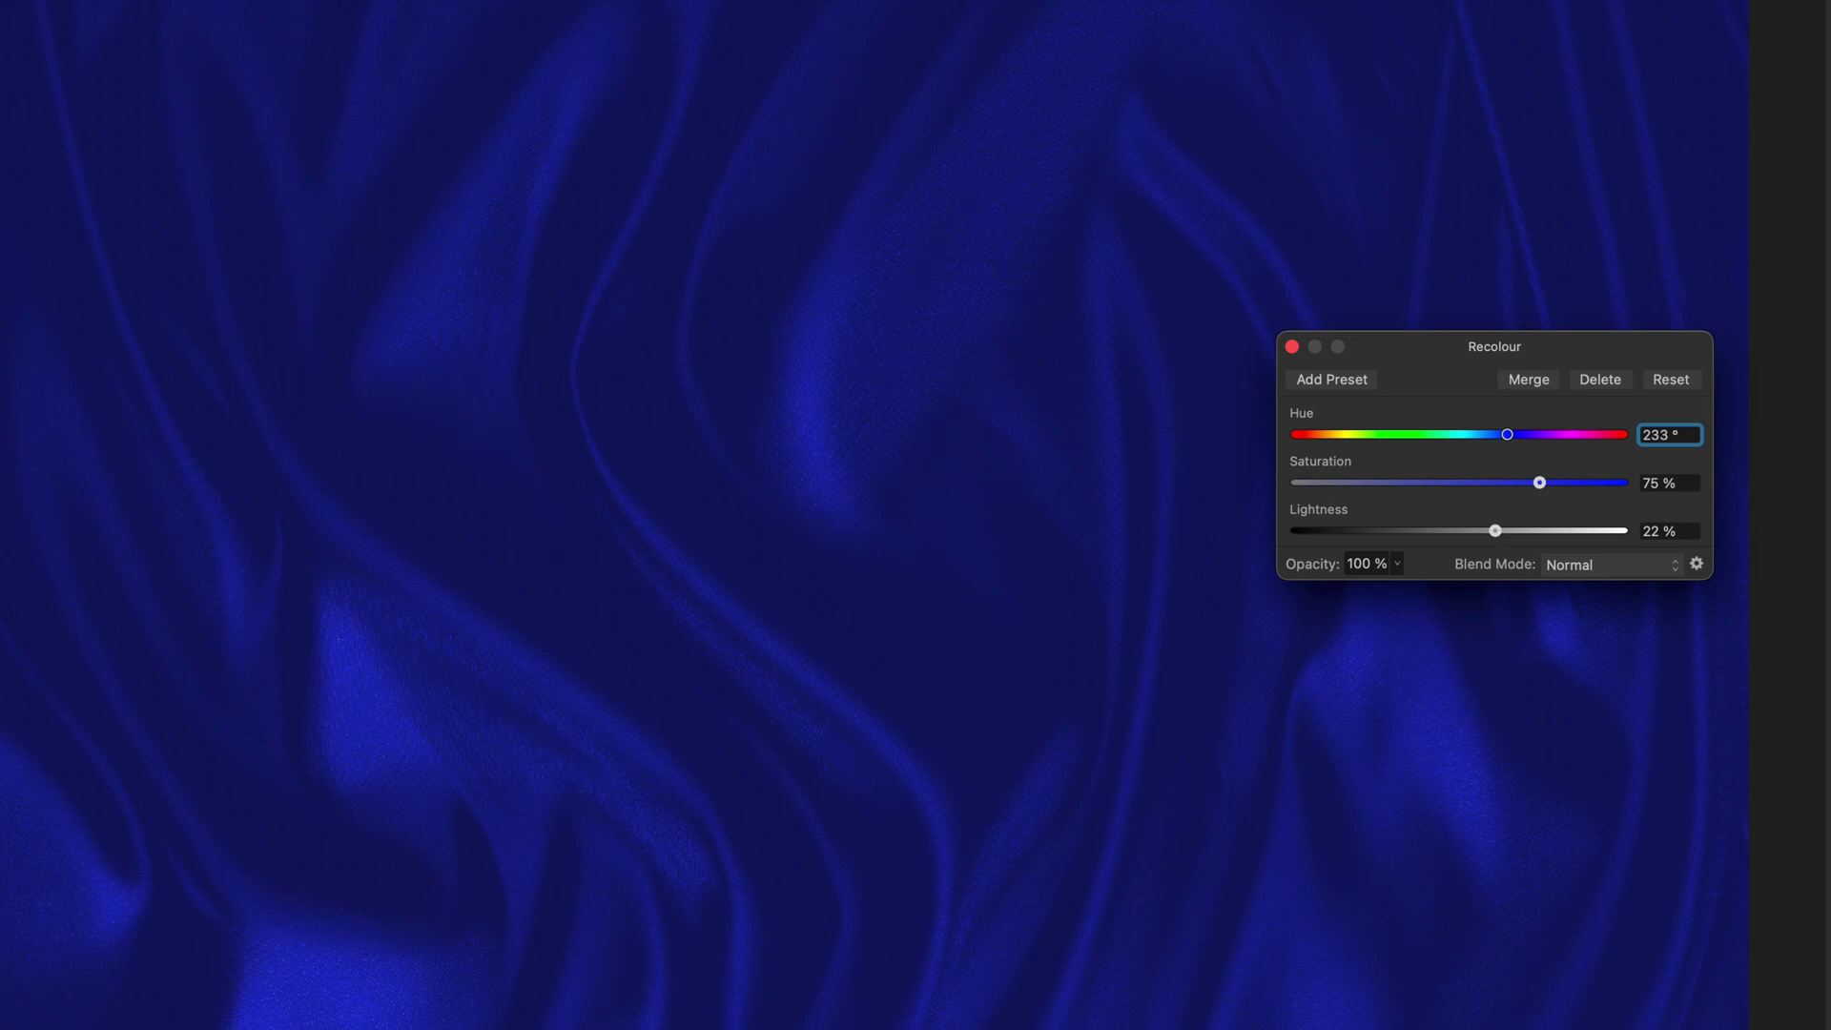
Set the Recolour layer to Divide blend mode and toggle its visibility to compare.
left_click(1746, 226)
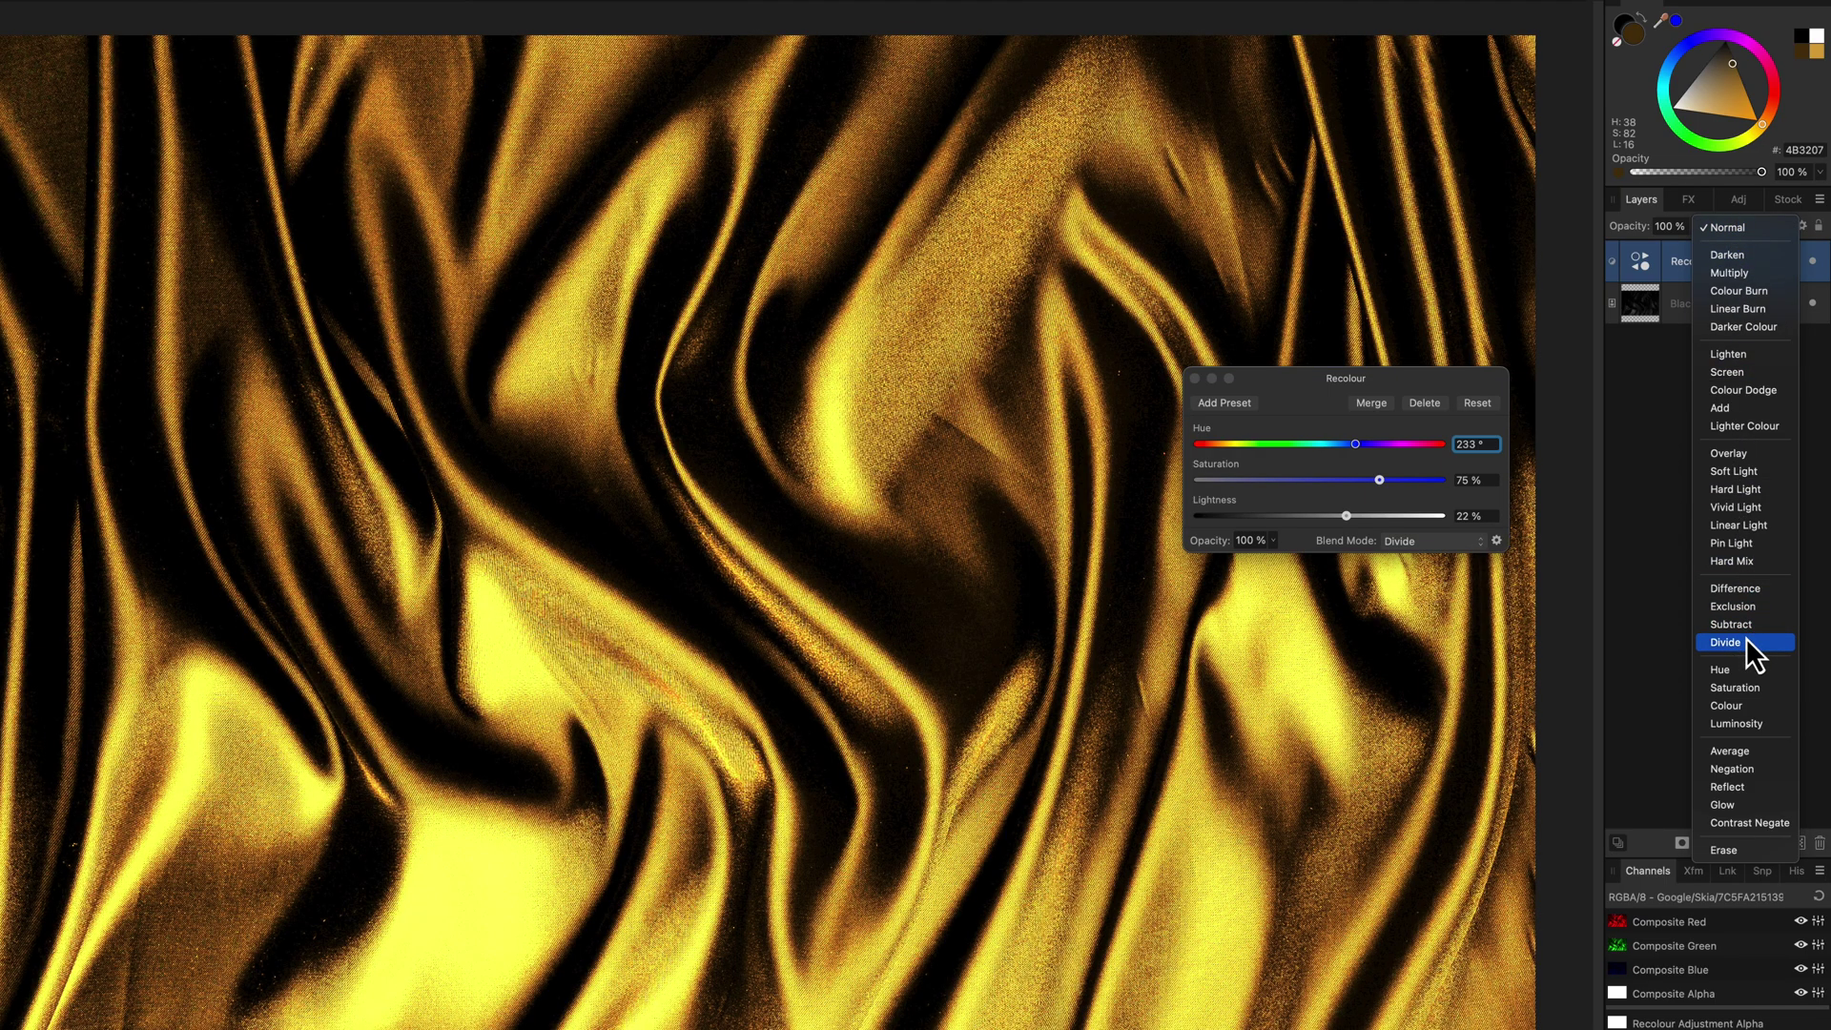
left_click(1747, 638)
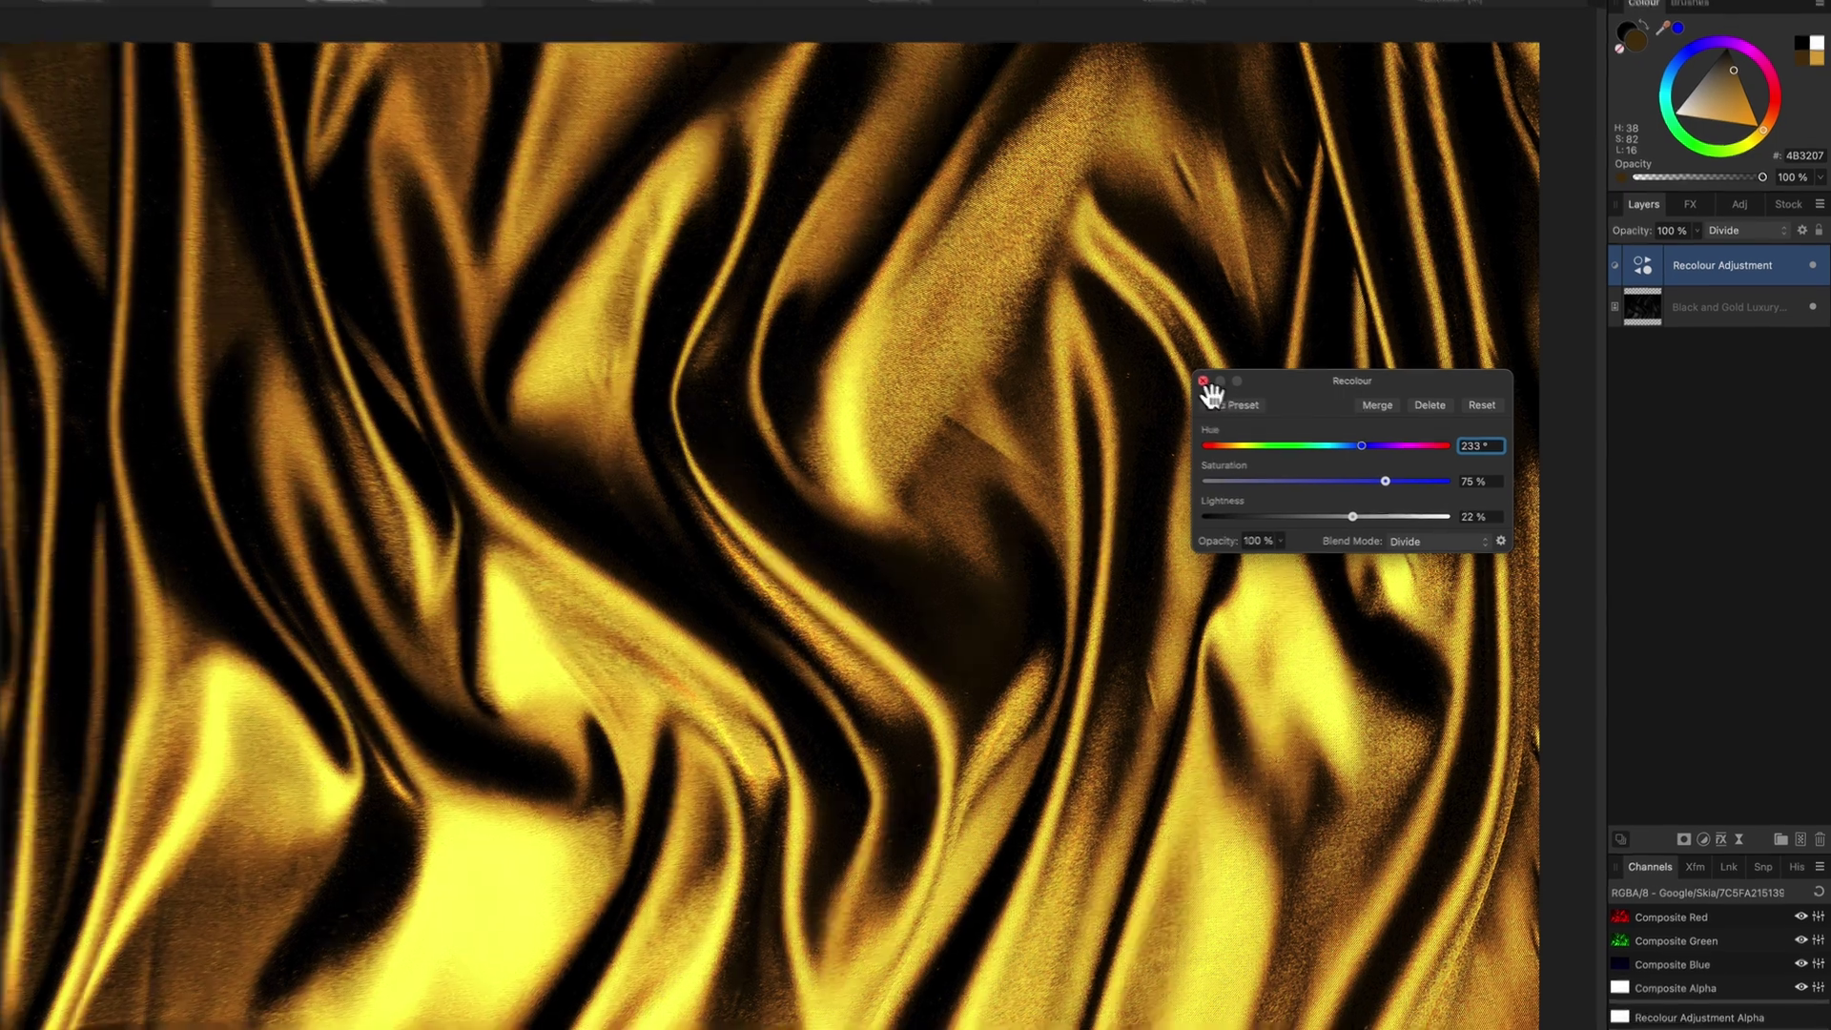
left_click(1203, 380)
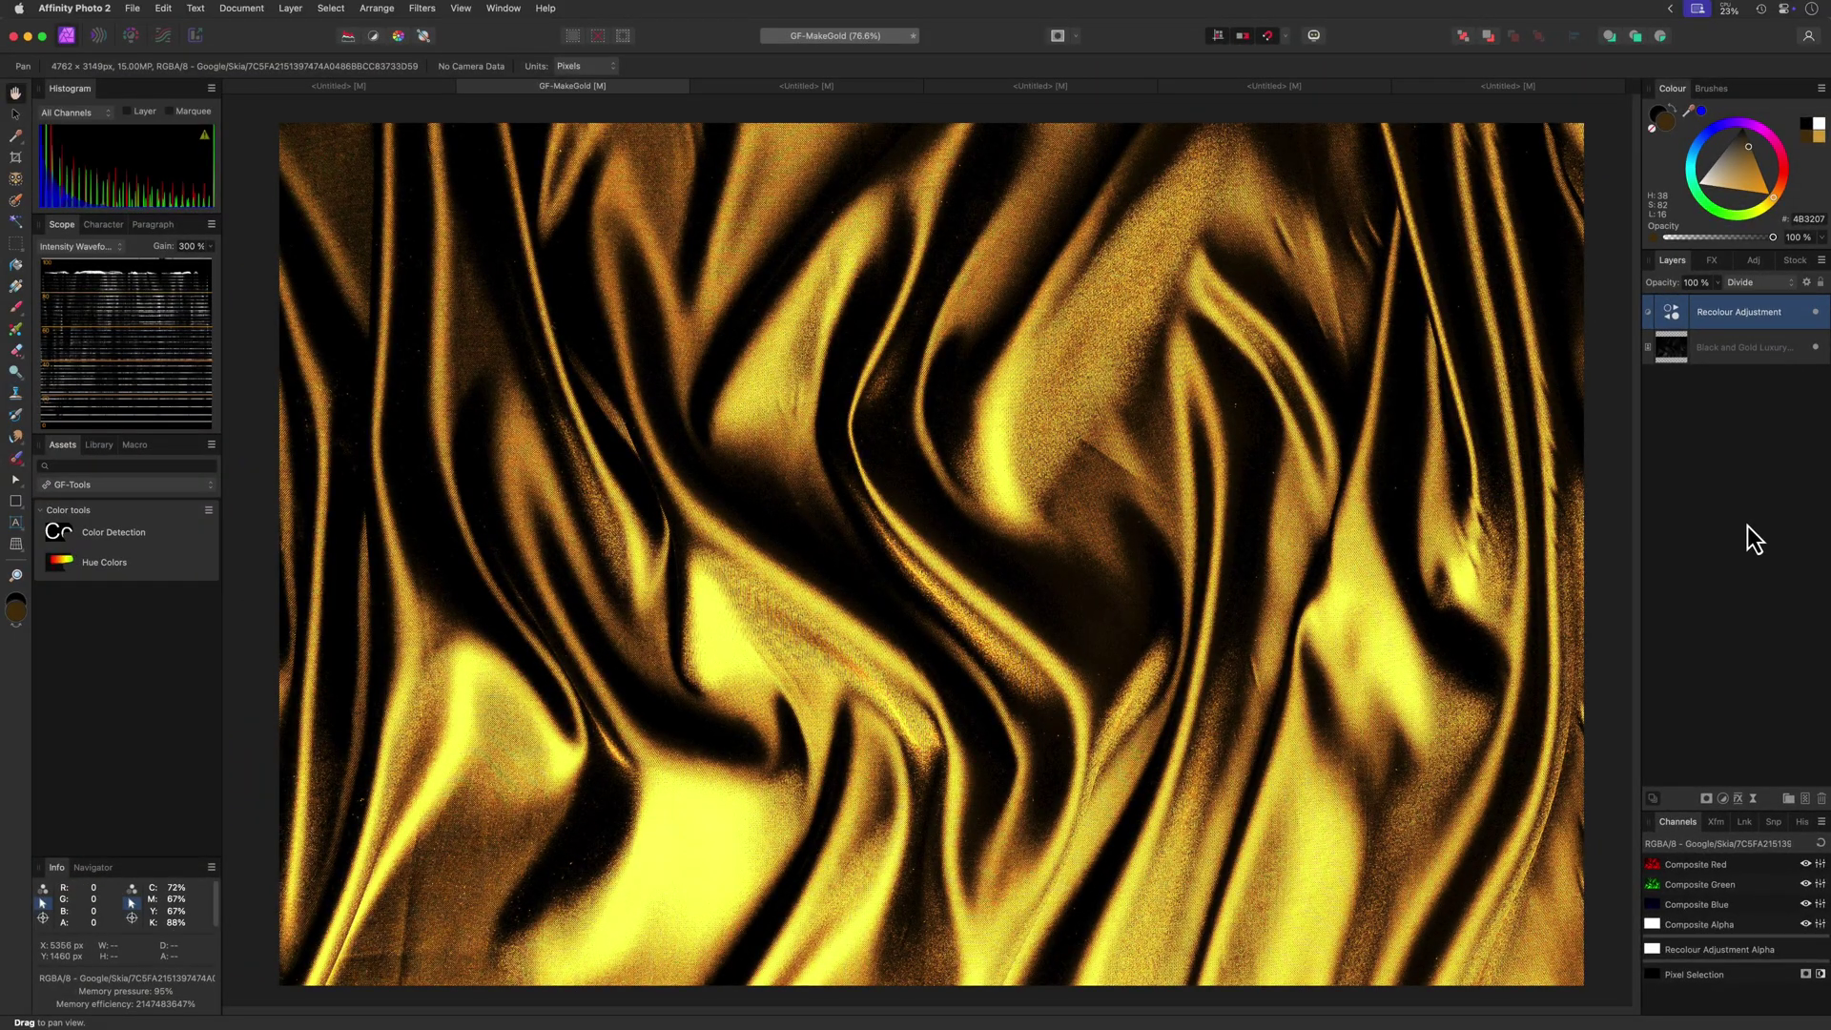
left_click(1815, 312)
left_click(1815, 315)
key("ctrl+Tab")
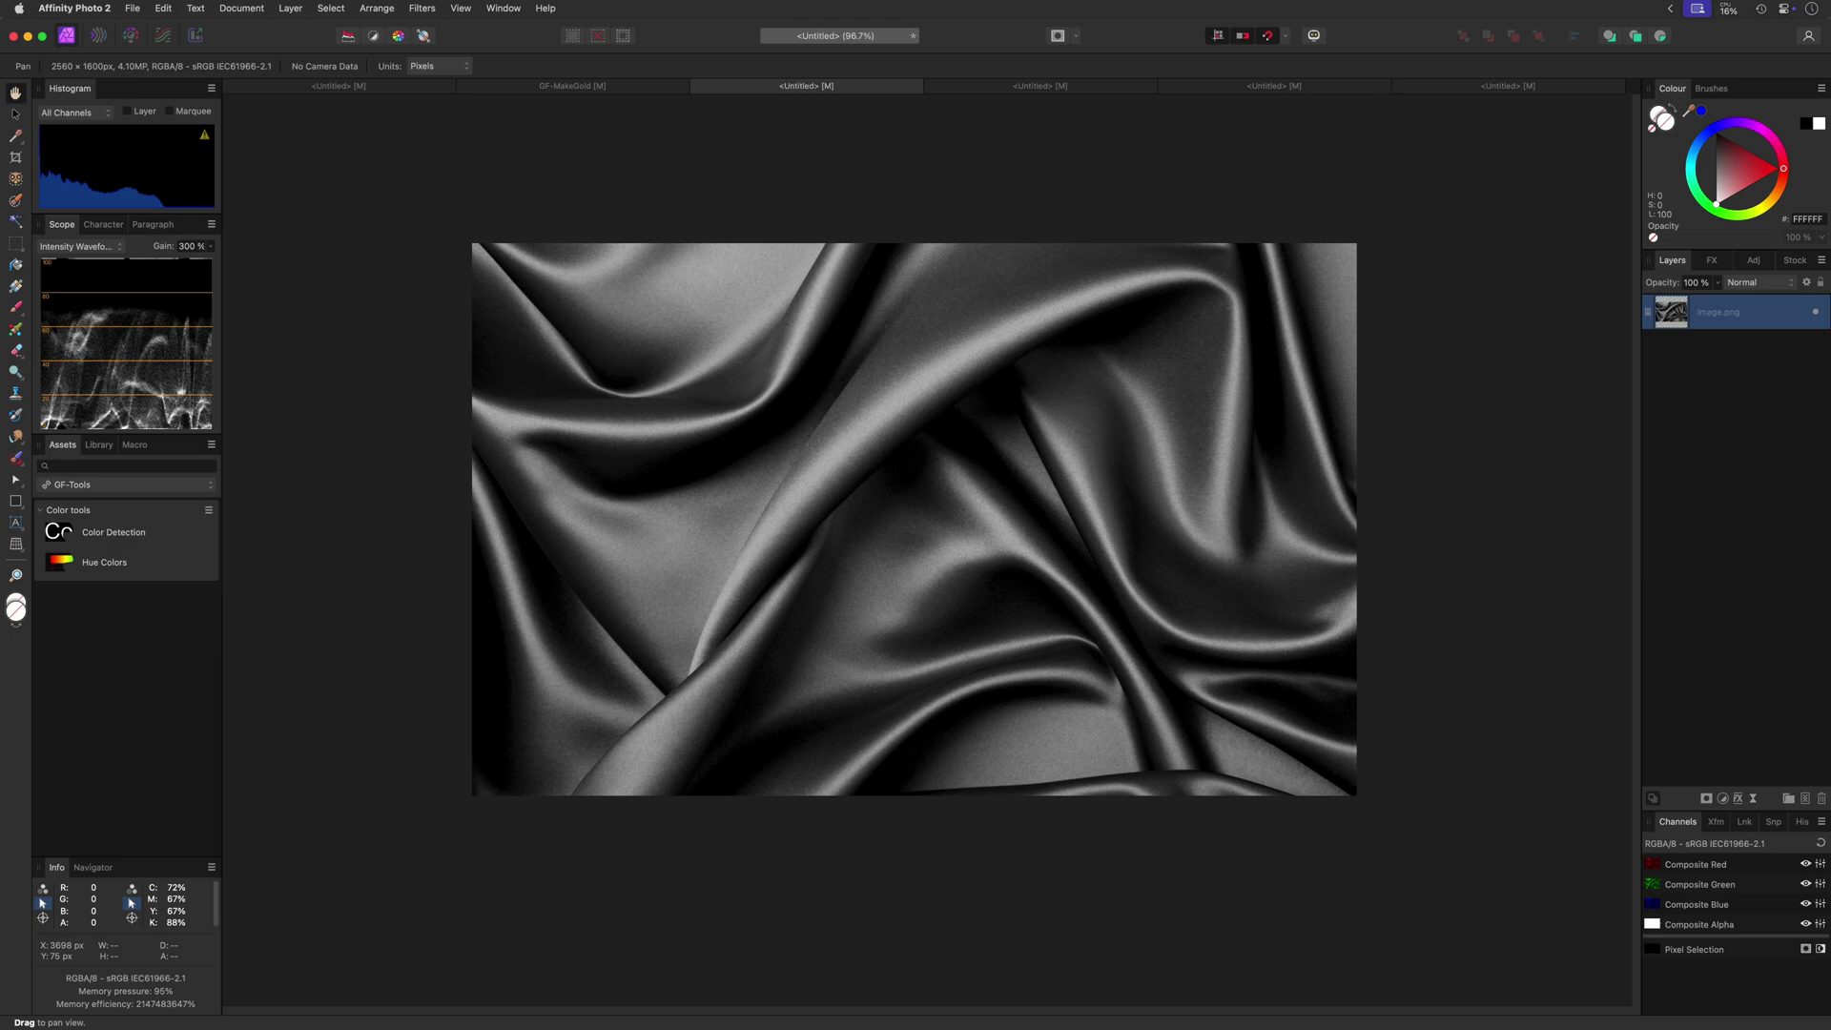
Apply the BlacktoGold Recolour preset to the grey silk.
left_click(1749, 263)
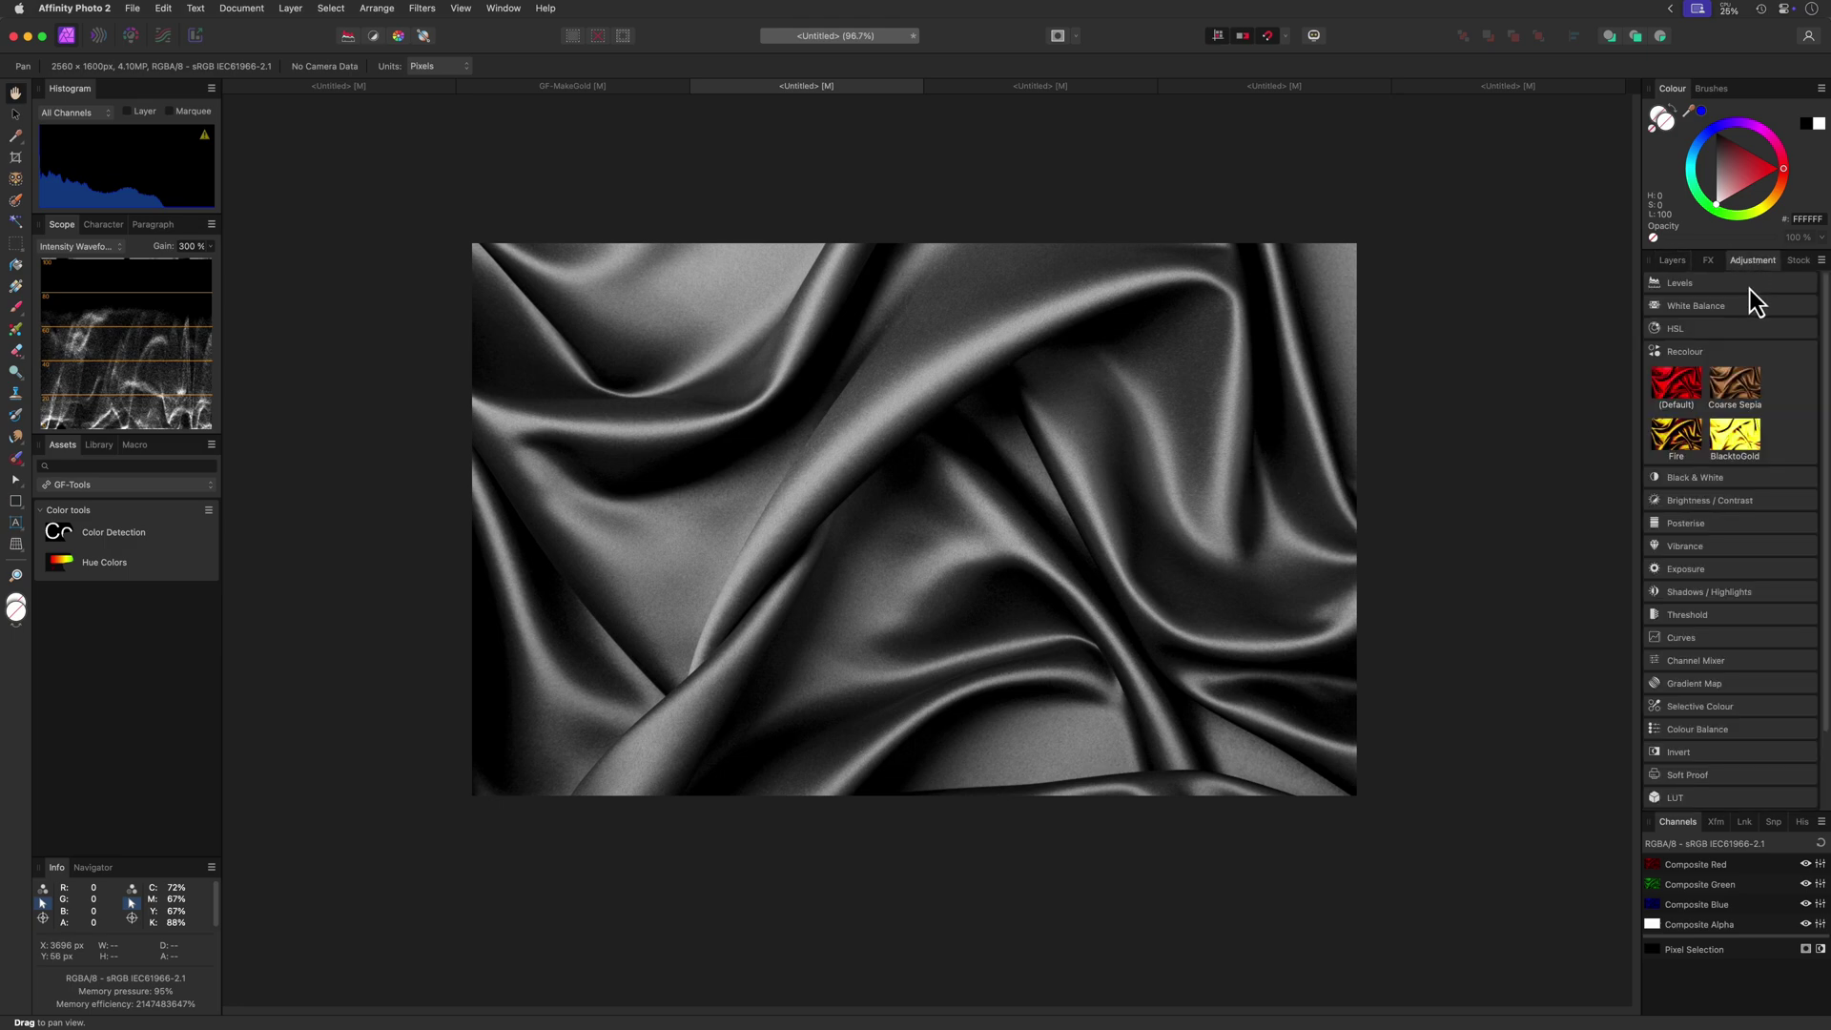
left_click(1736, 452)
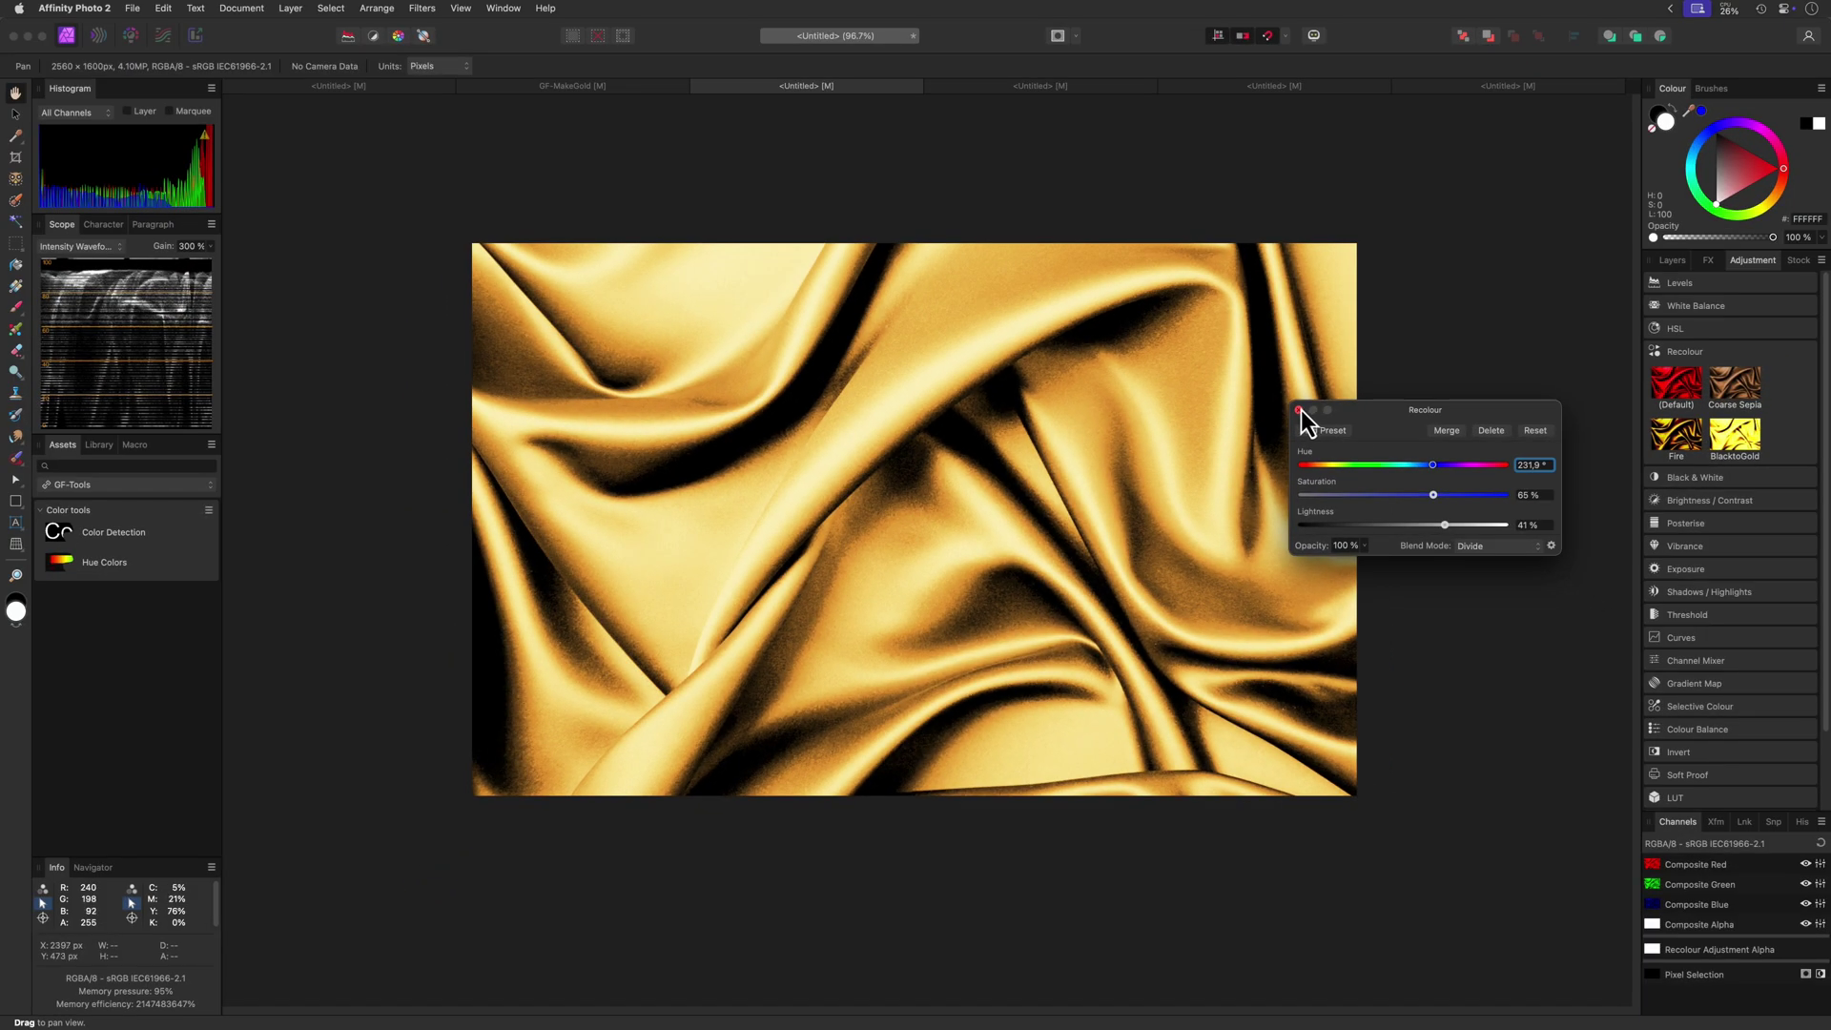
Add a Curves adjustment above the silk image layer.
left_click(1300, 410)
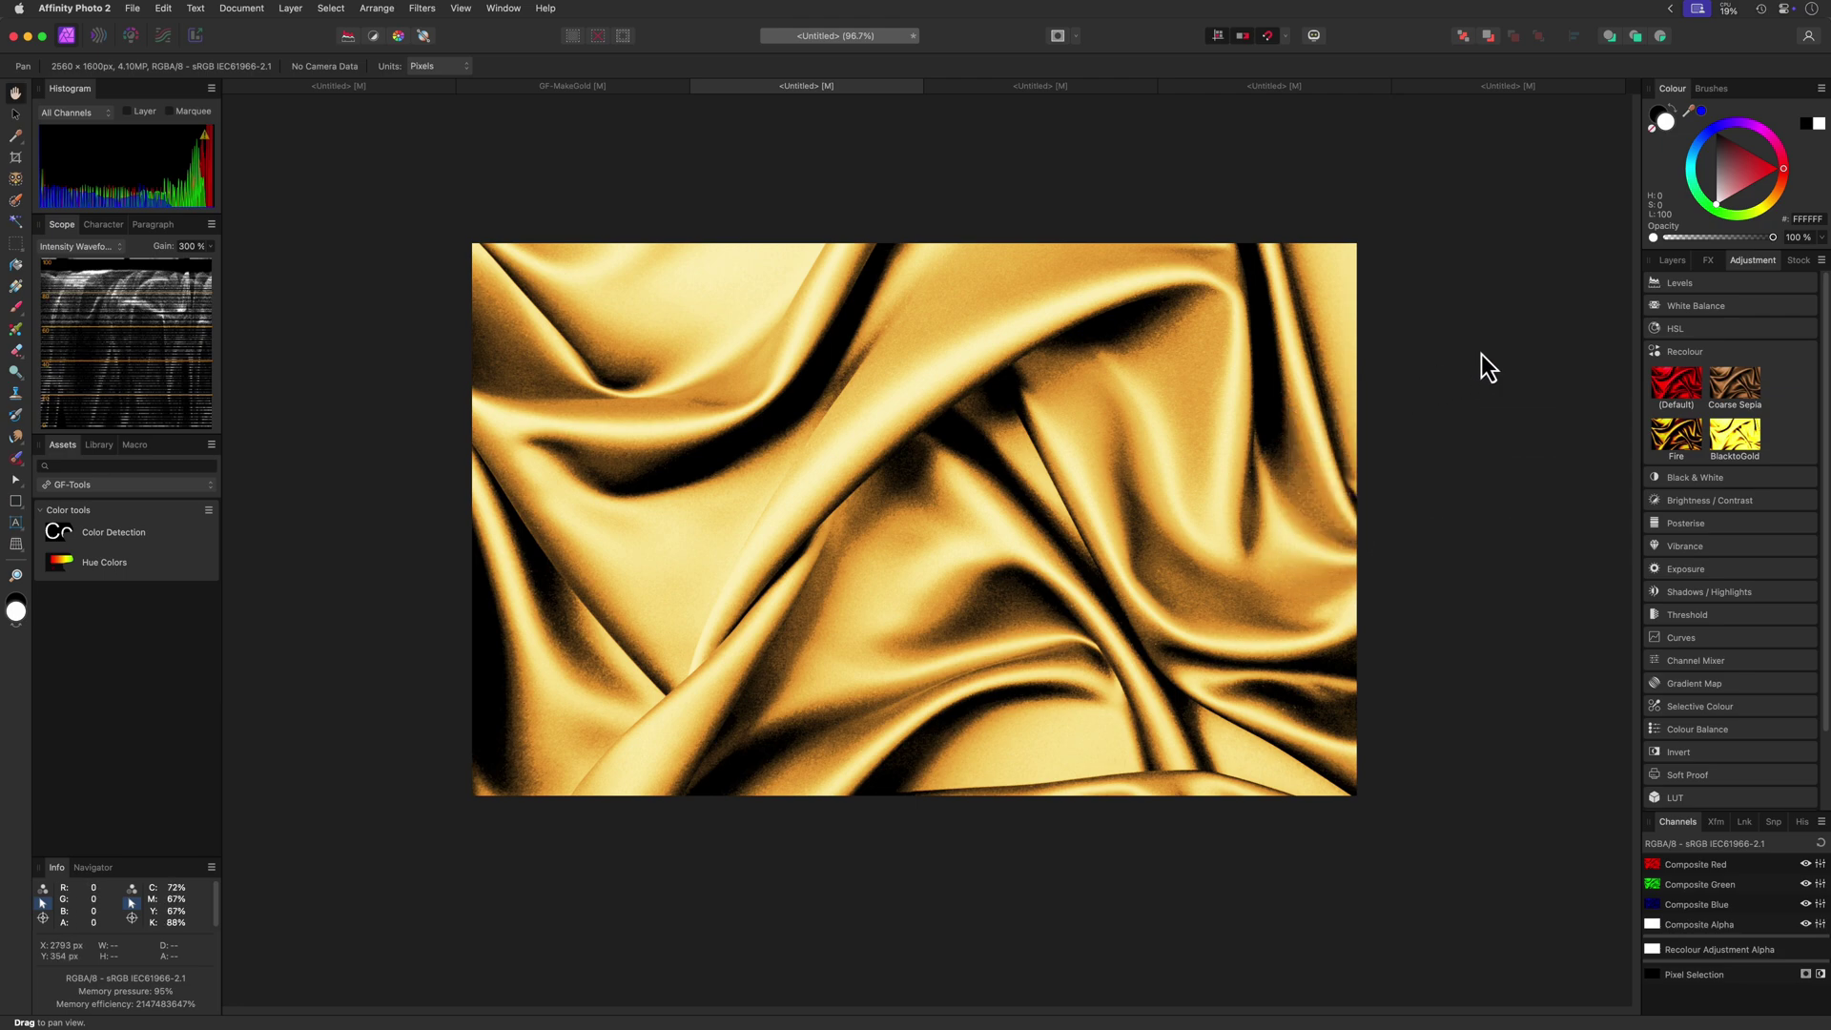
left_click(1677, 261)
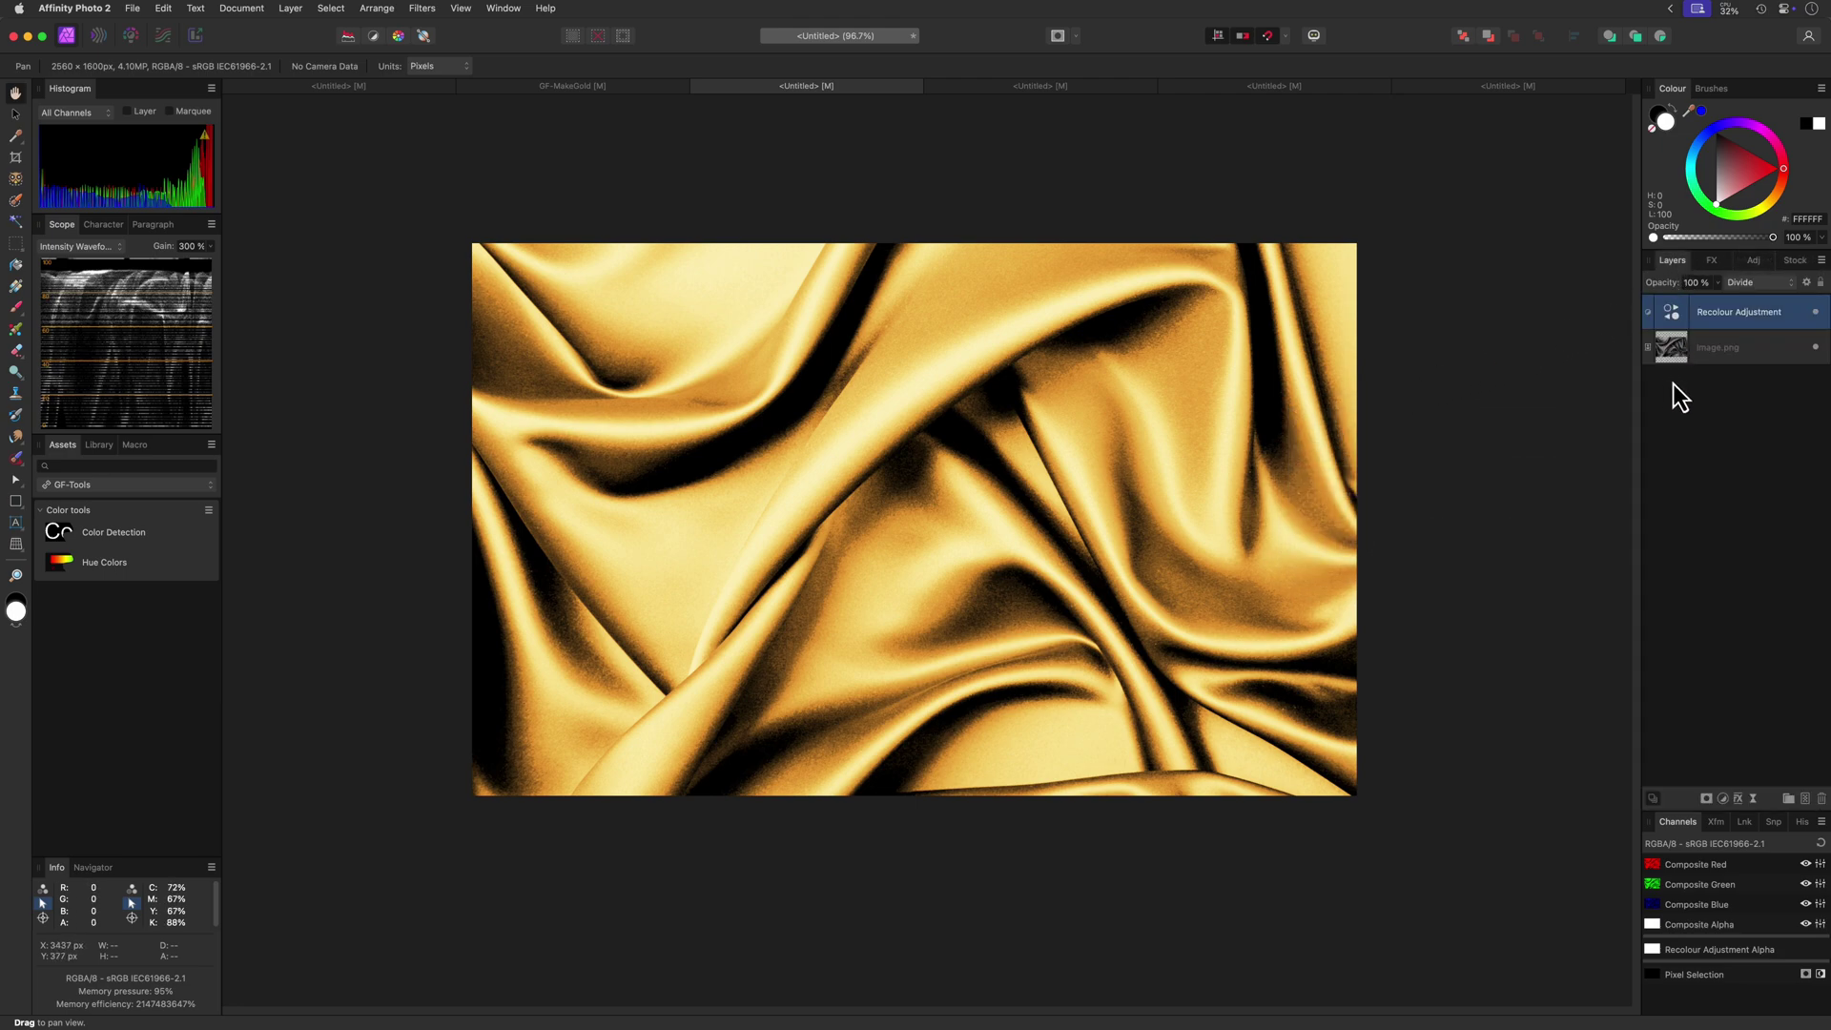
left_click(1731, 351)
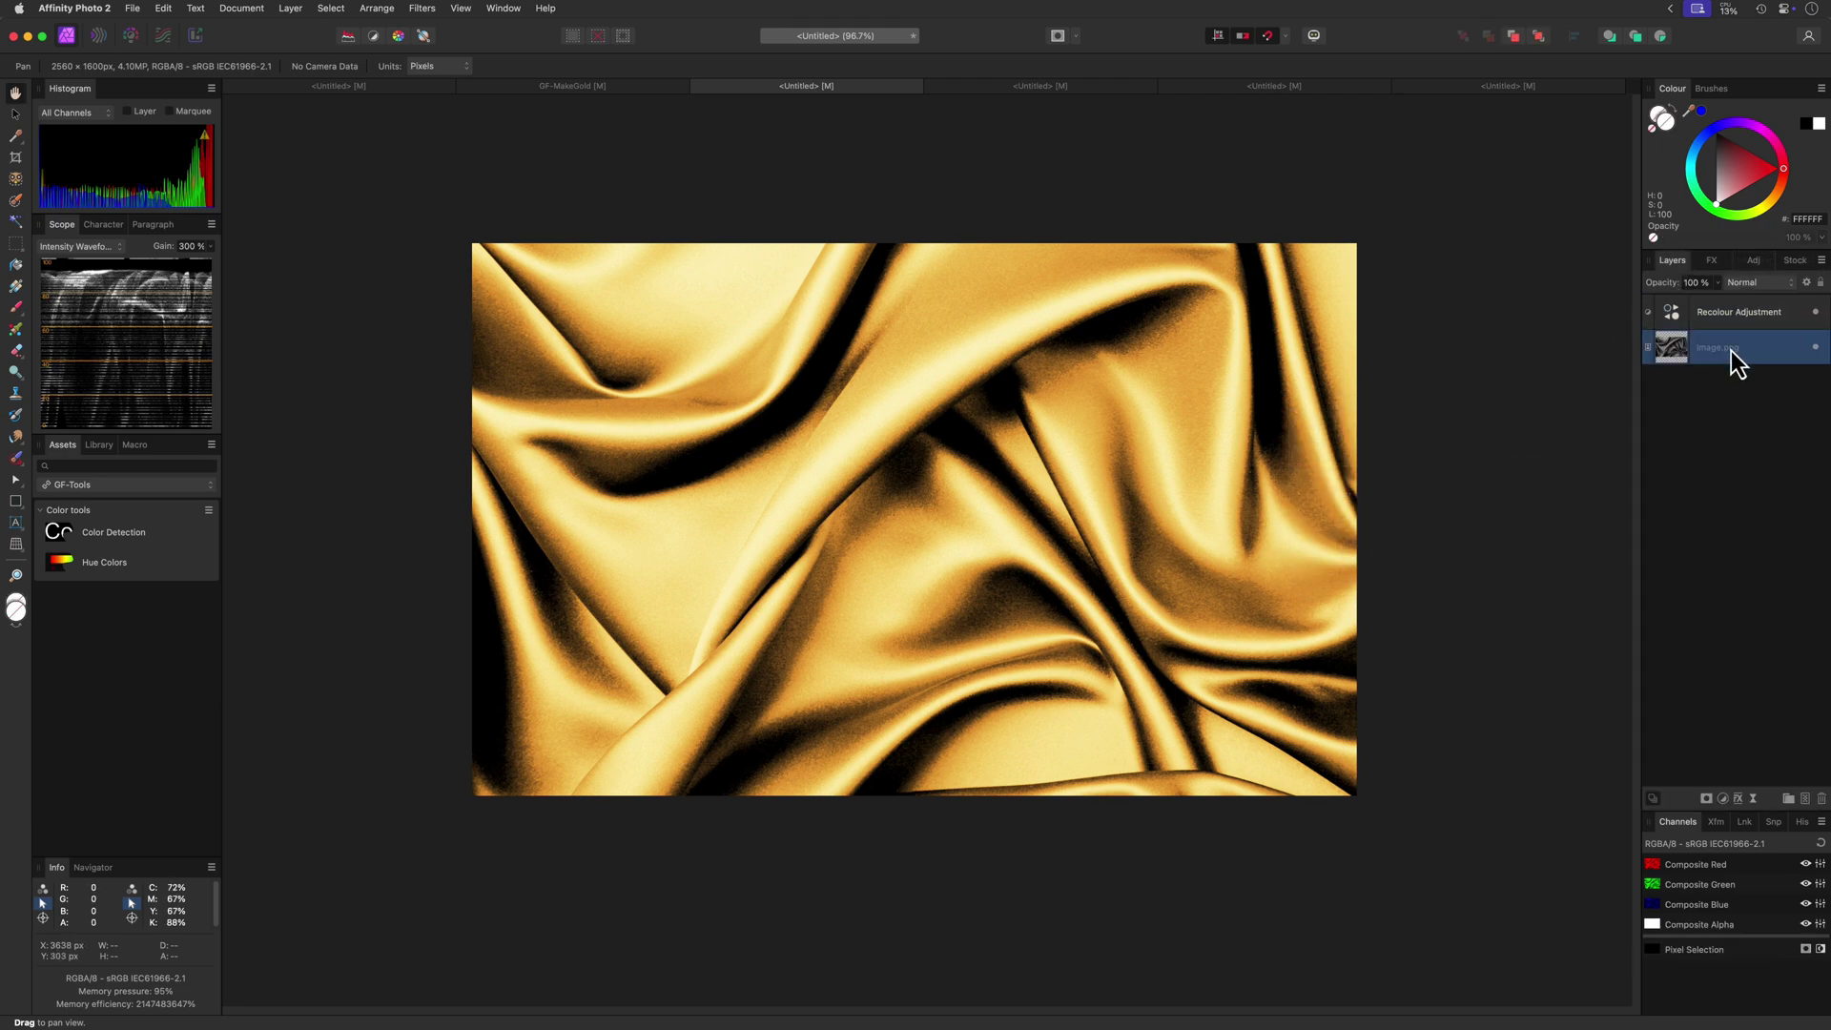
left_click(1724, 797)
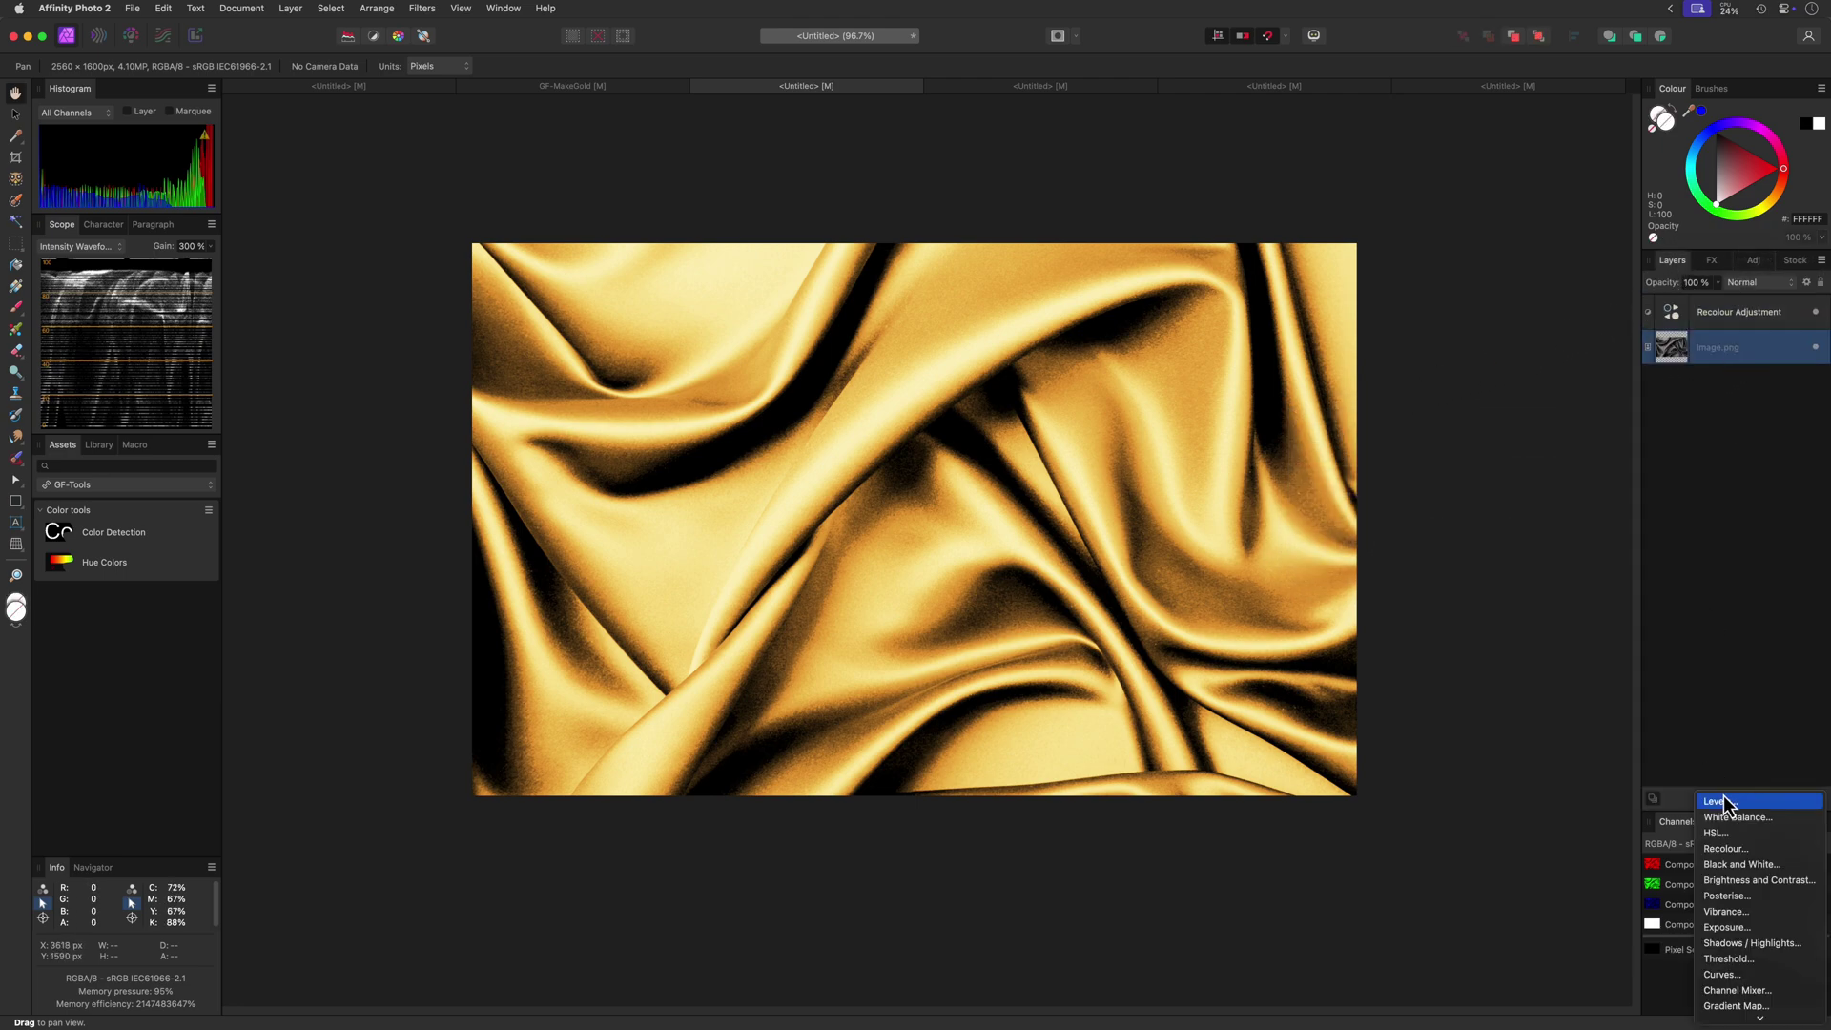
left_click(1728, 974)
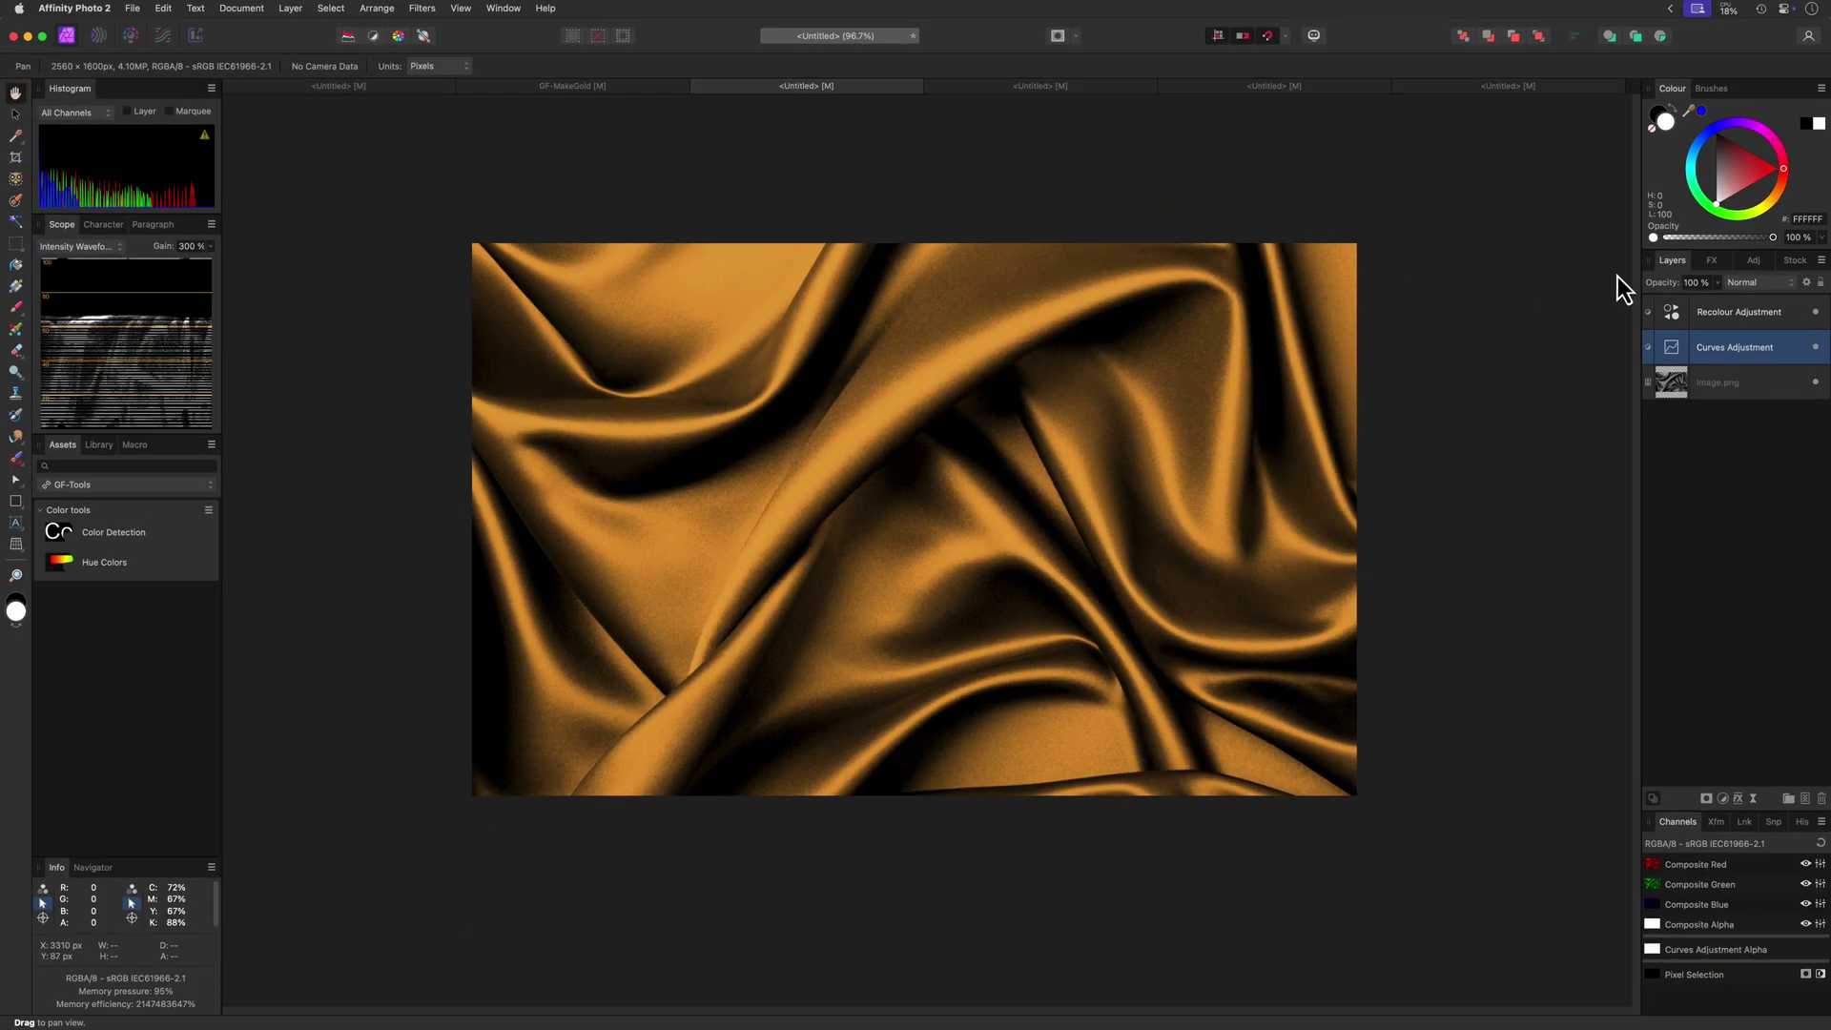
Change the silk's Recolour to hue 234.7° and saturation 73%, then switch to the blue velvet document.
double_click(1688, 315)
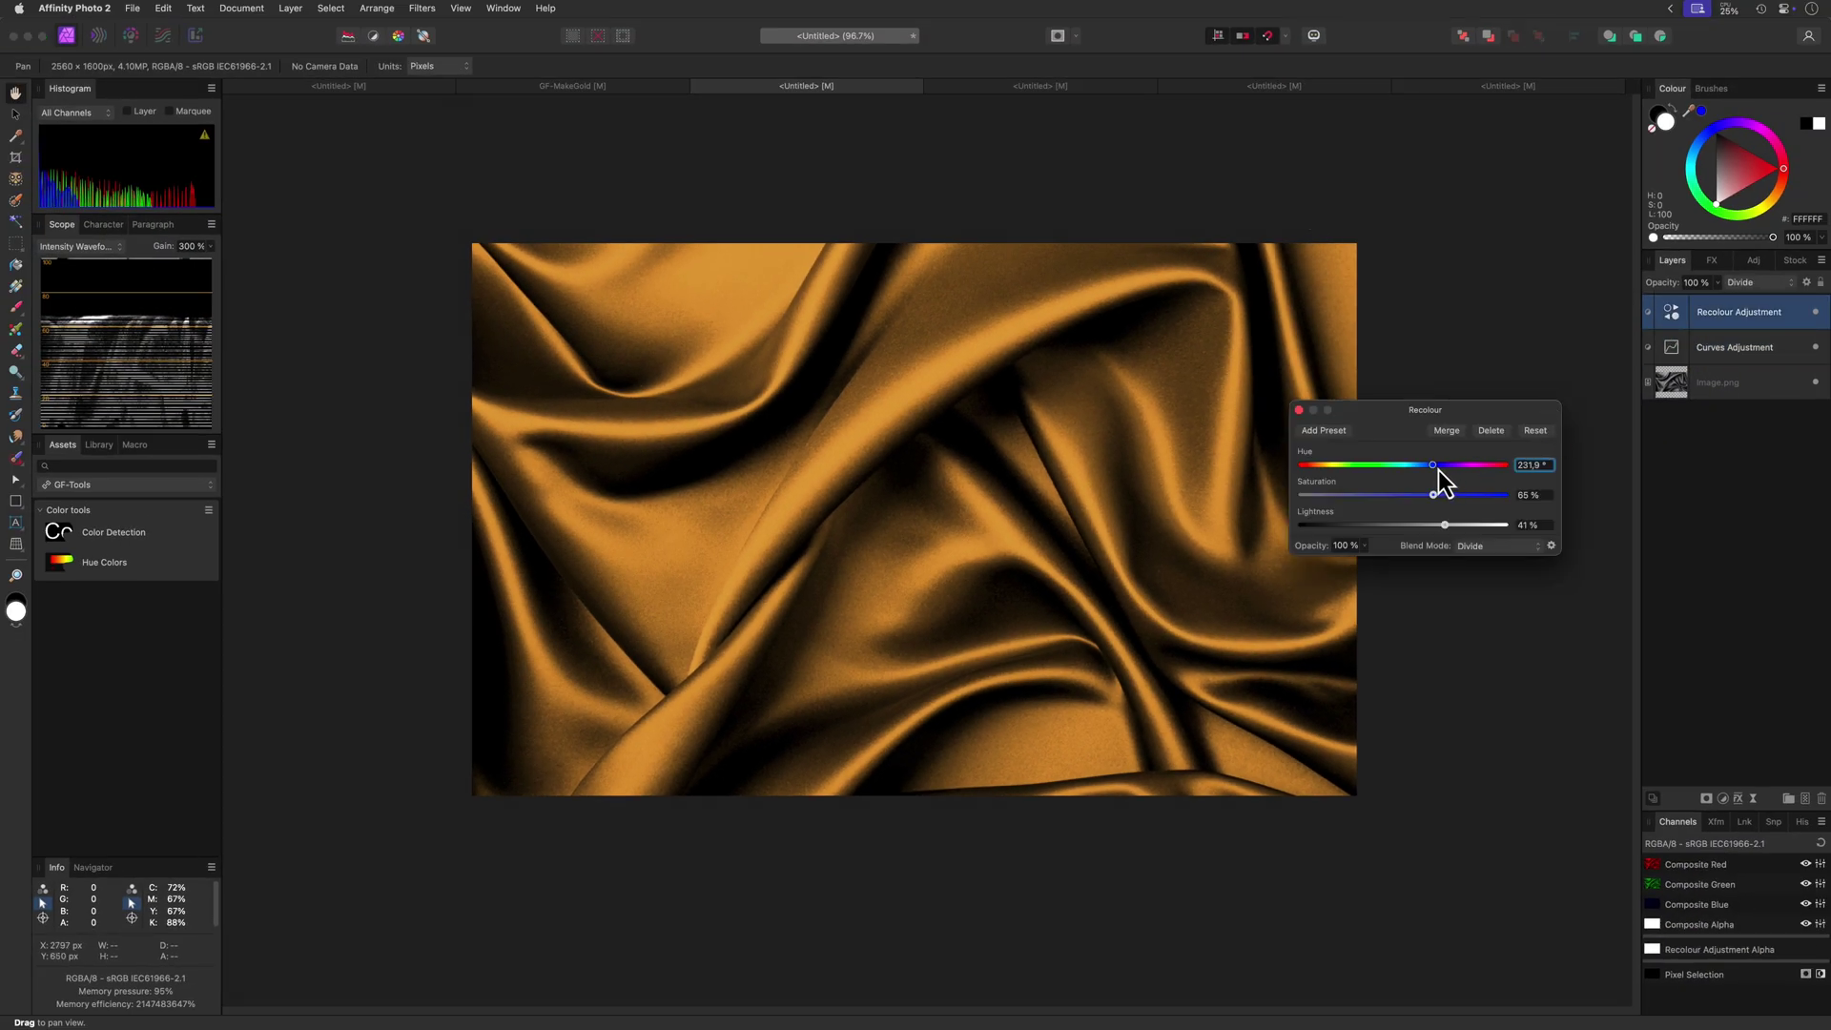
left_click_drag(1433, 468, 1451, 495)
left_click(1299, 410)
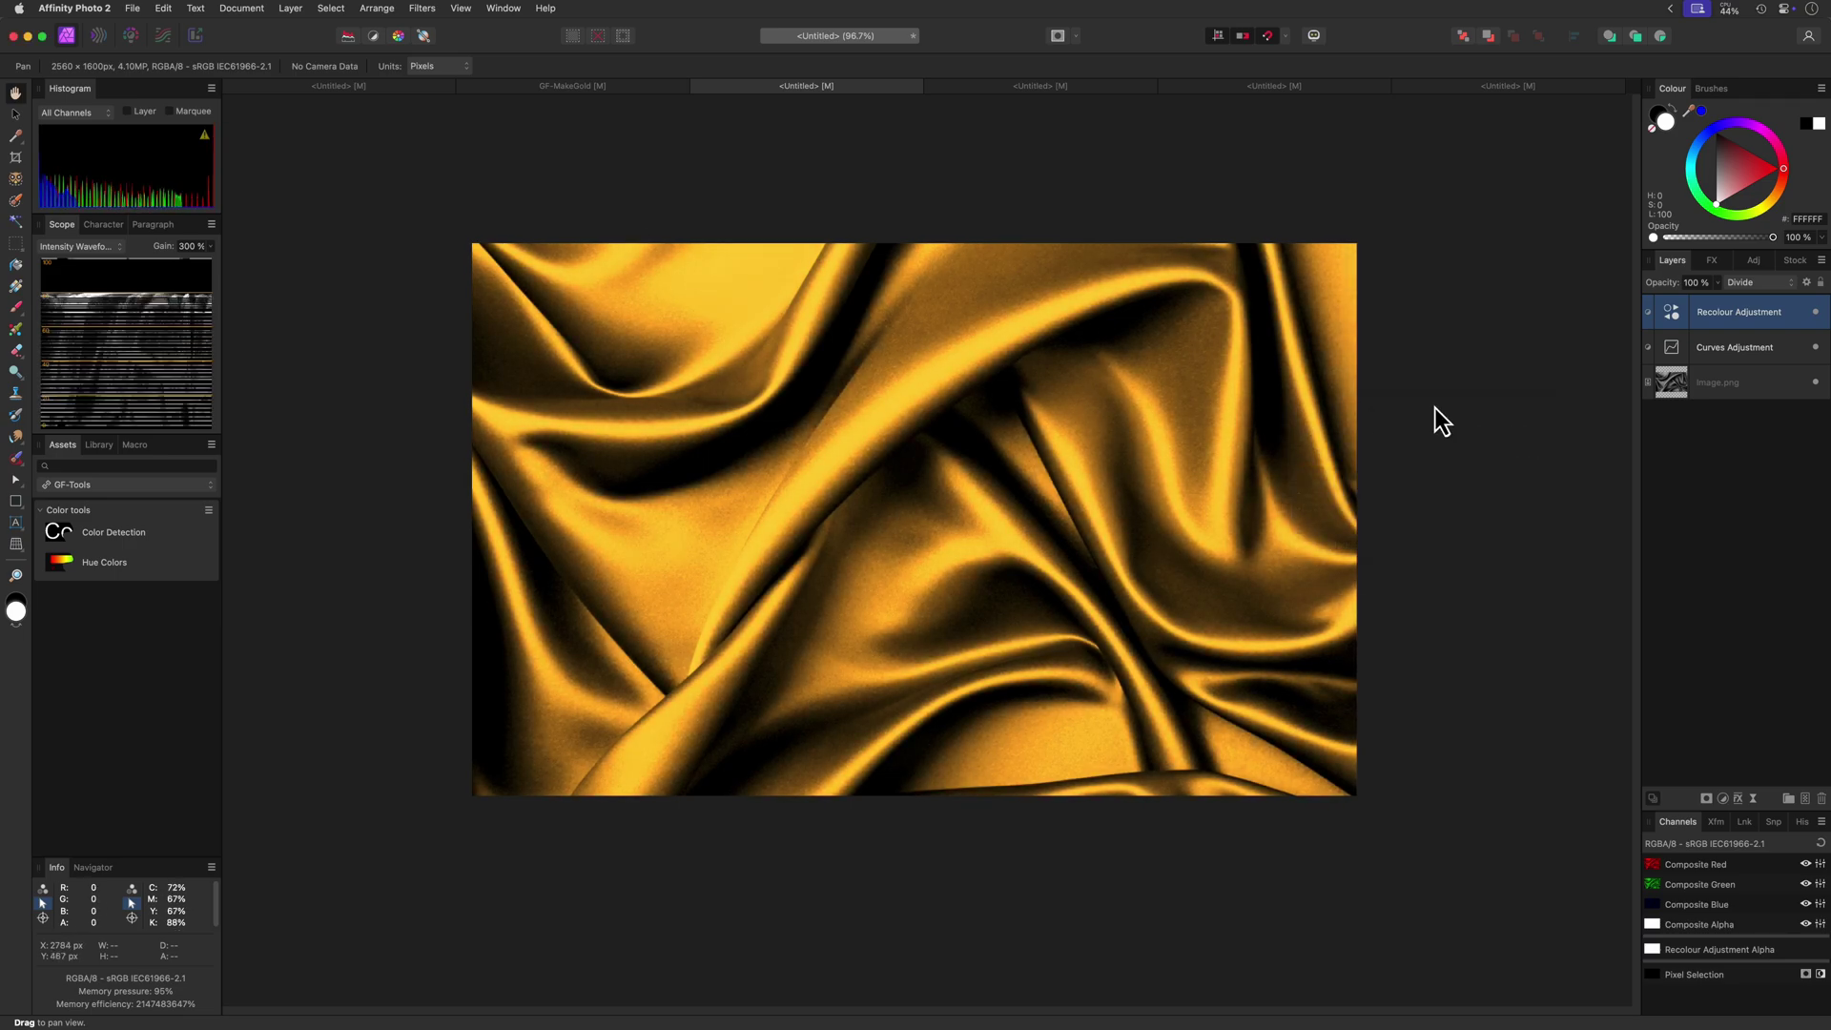
left_click(1084, 88)
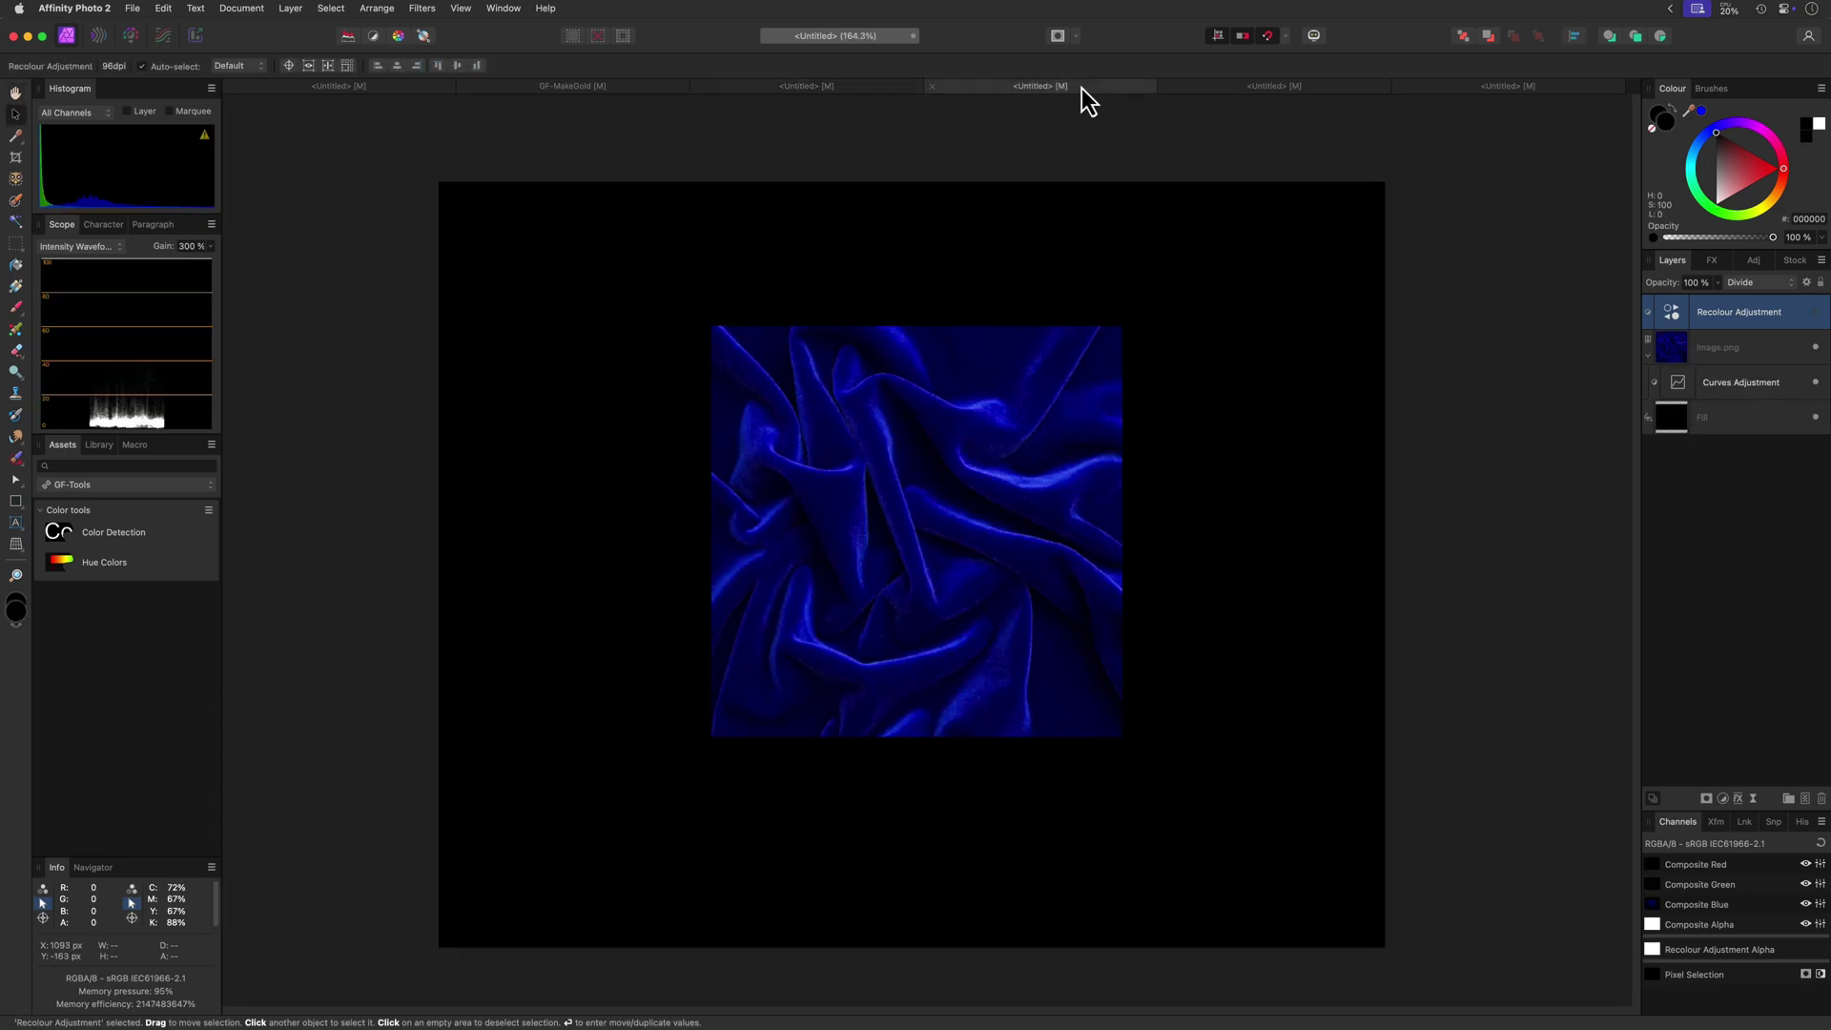
double_click(1675, 316)
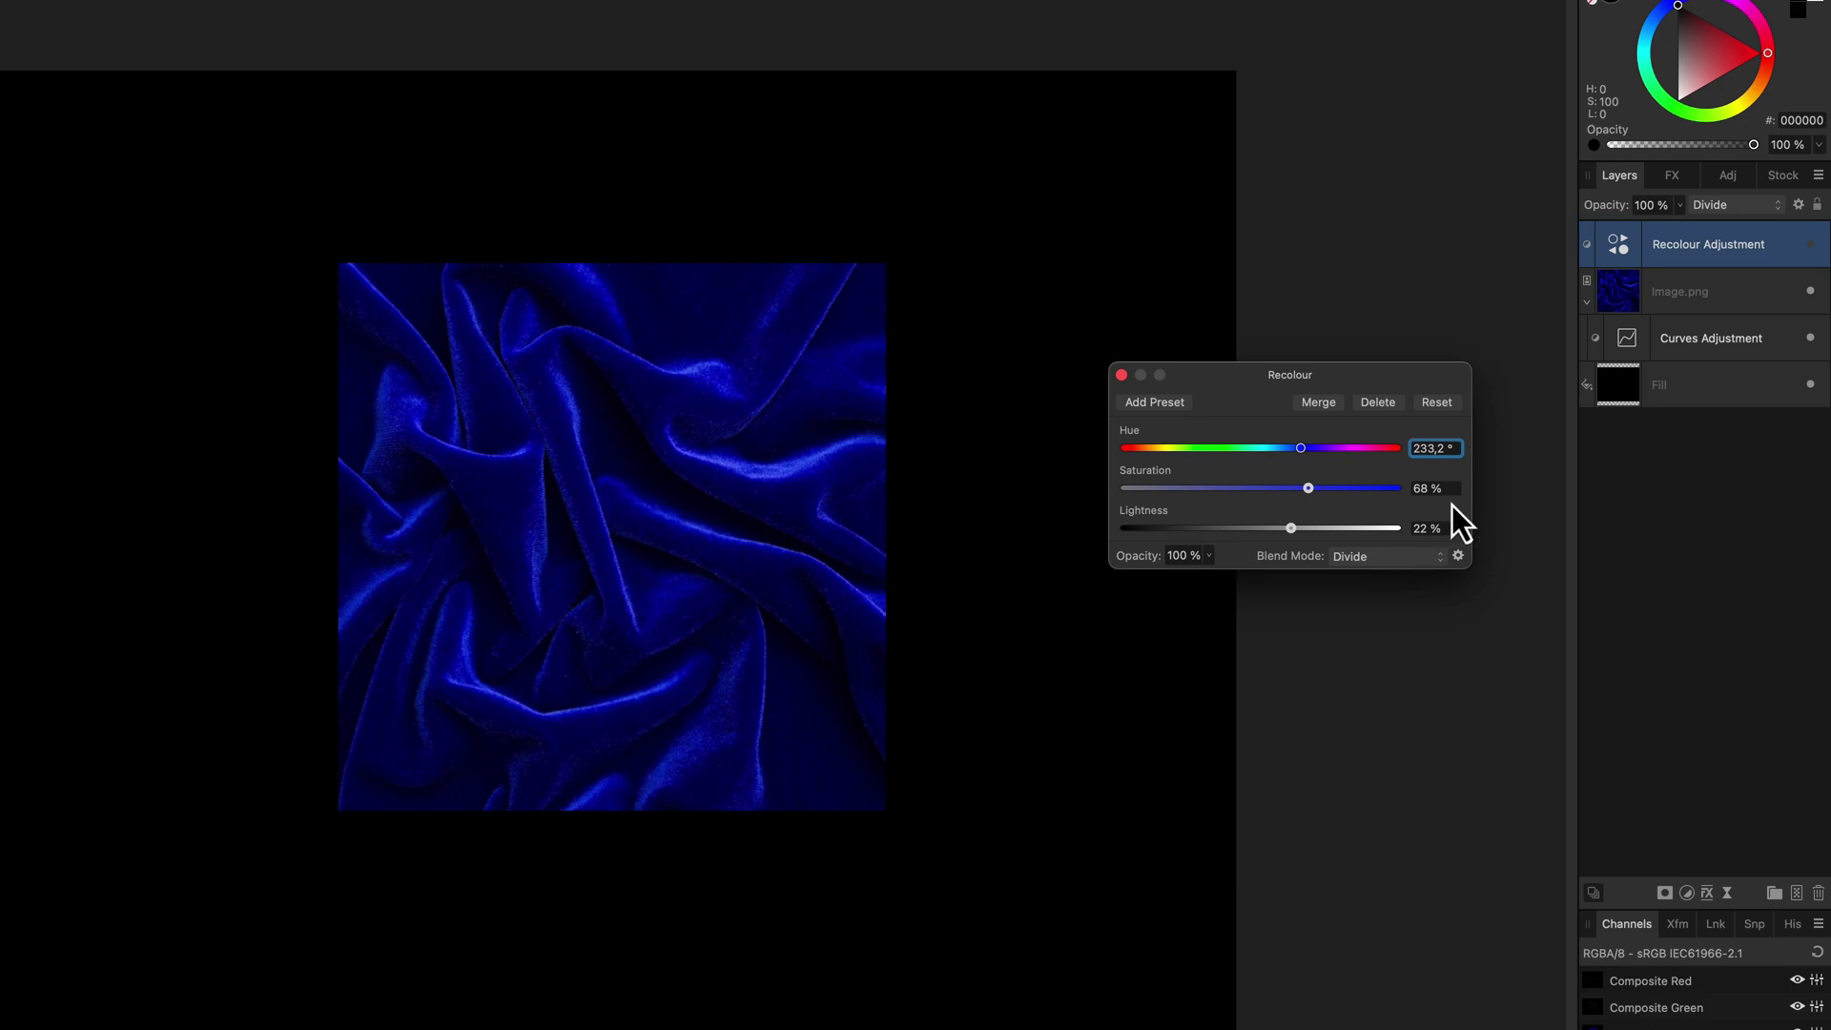
left_click(1811, 246)
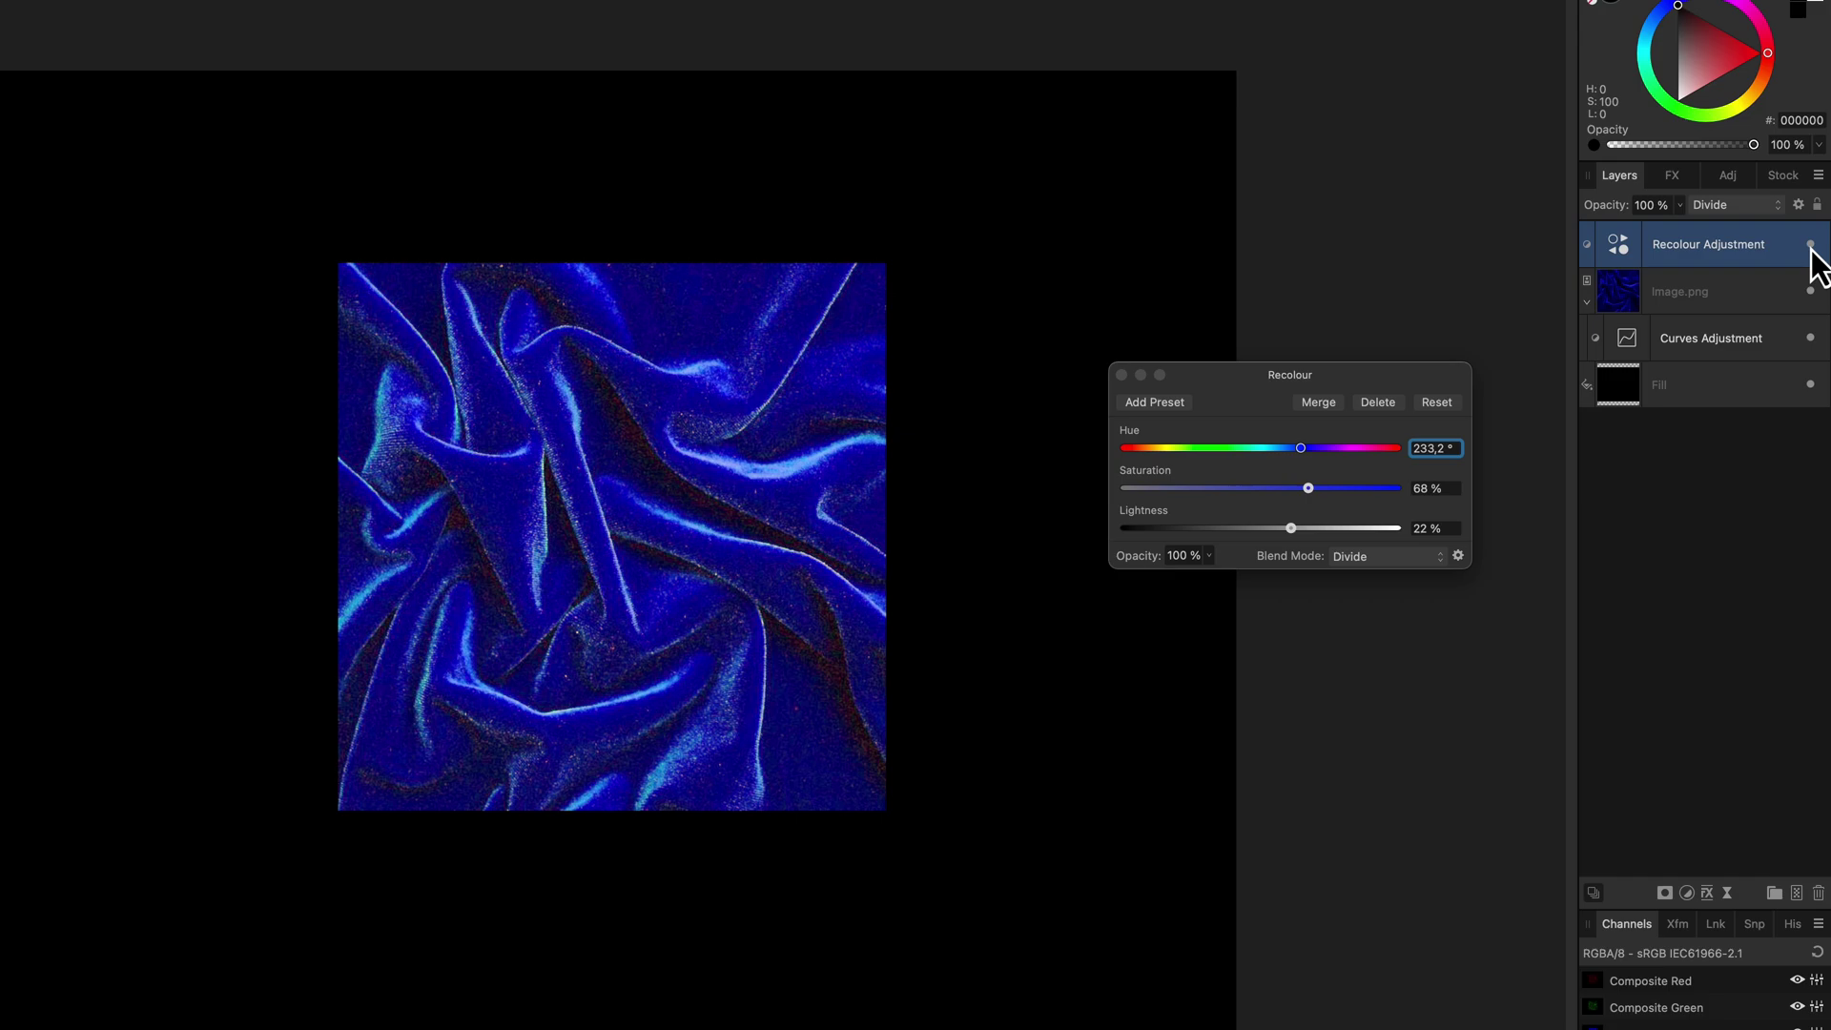
left_click(1811, 246)
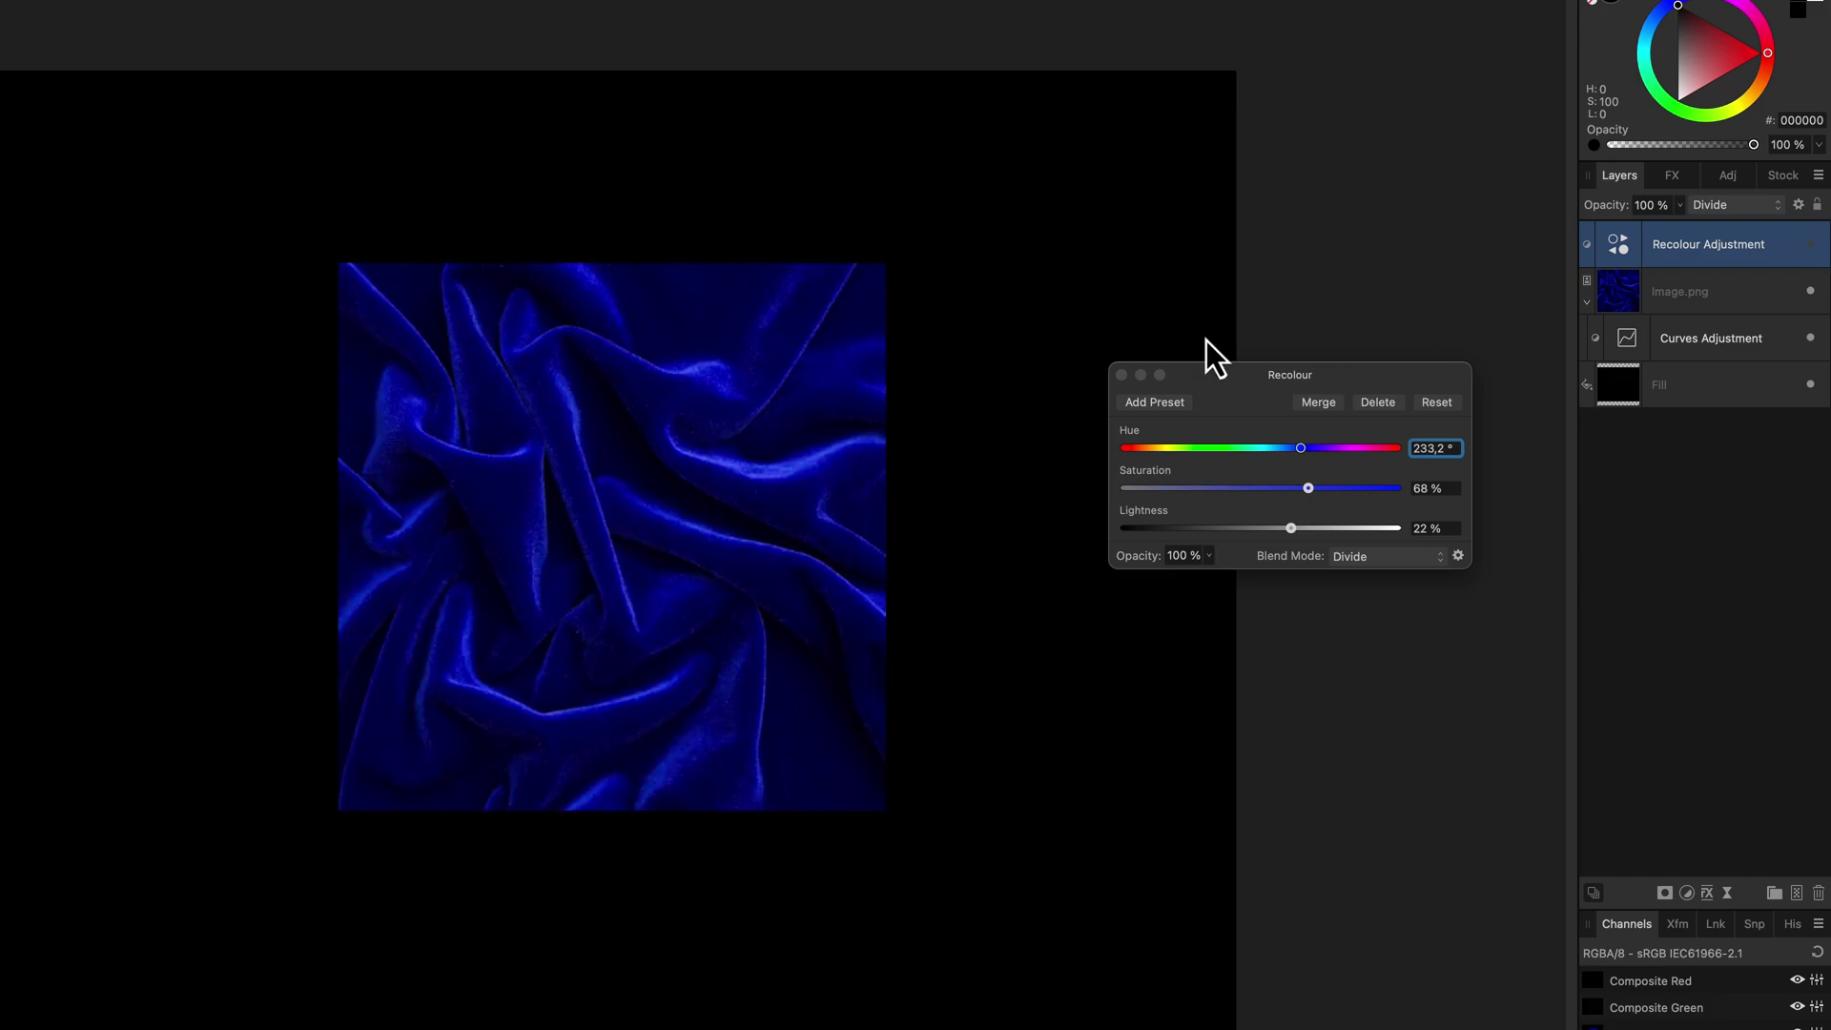
left_click(1121, 375)
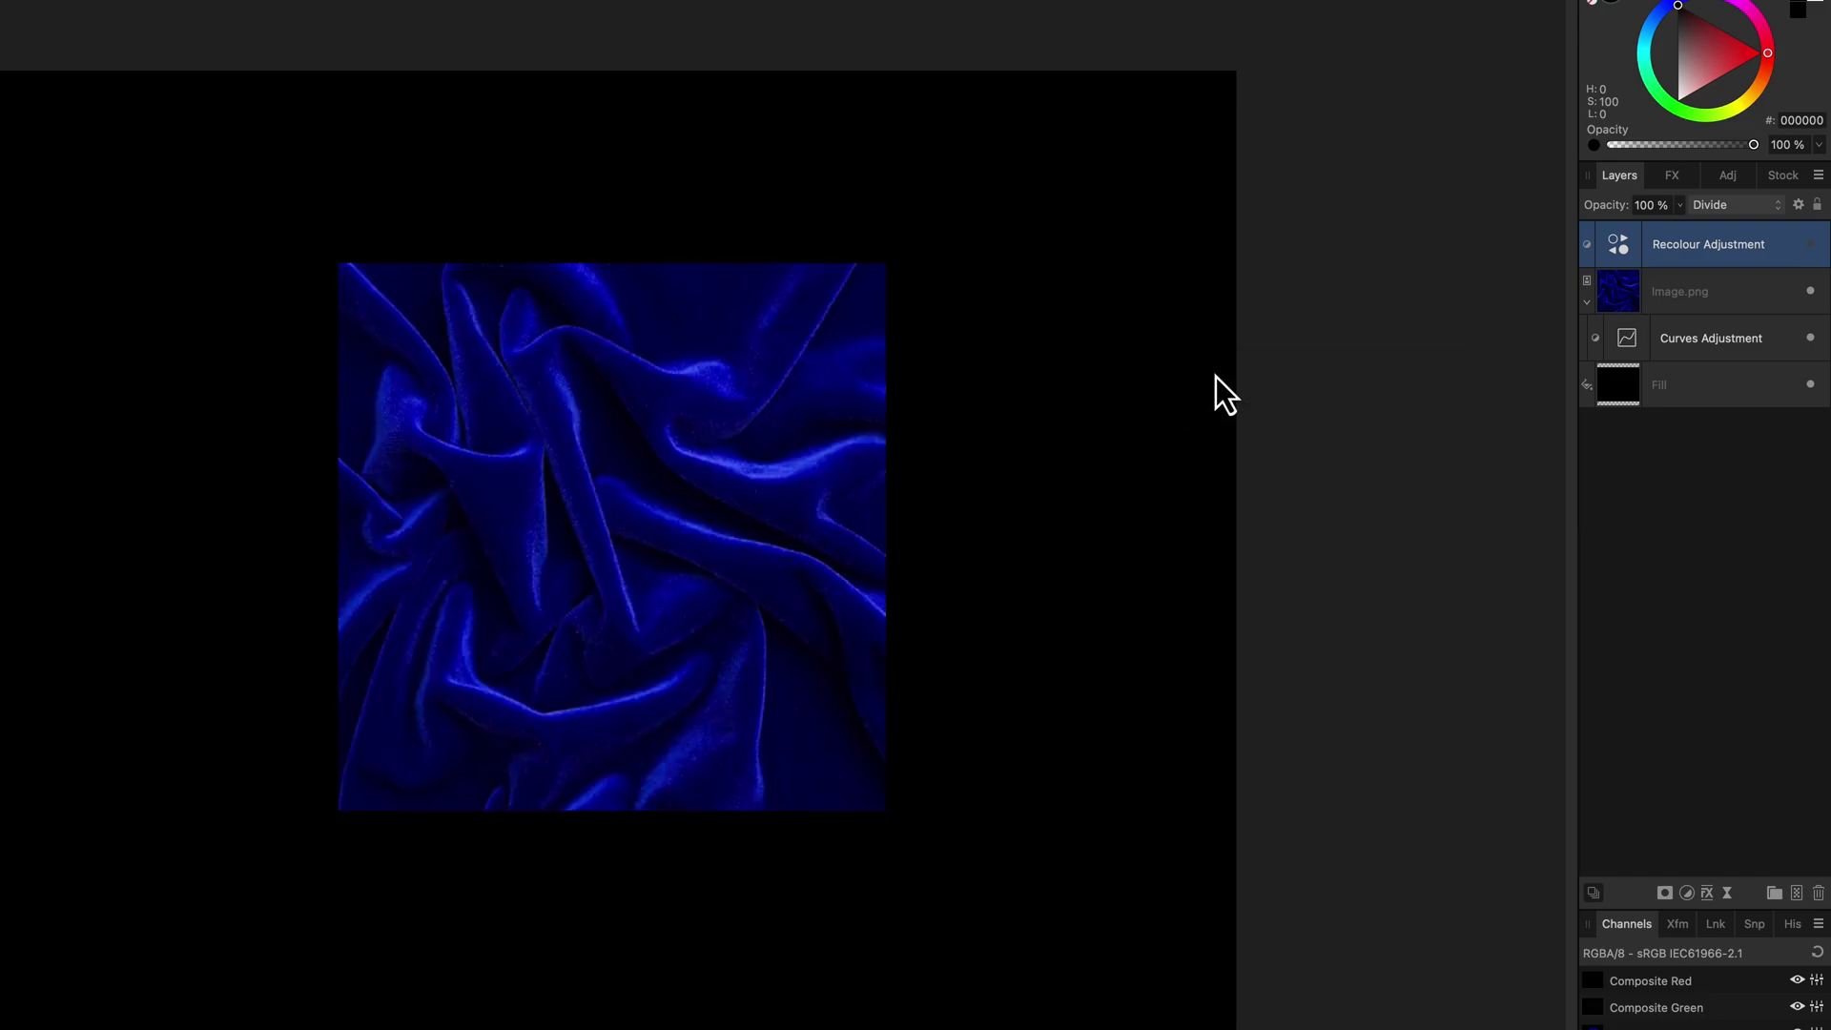
Set the velvet's Curves adjustment to the Gray colour model.
left_click(1656, 305)
double_click(1634, 335)
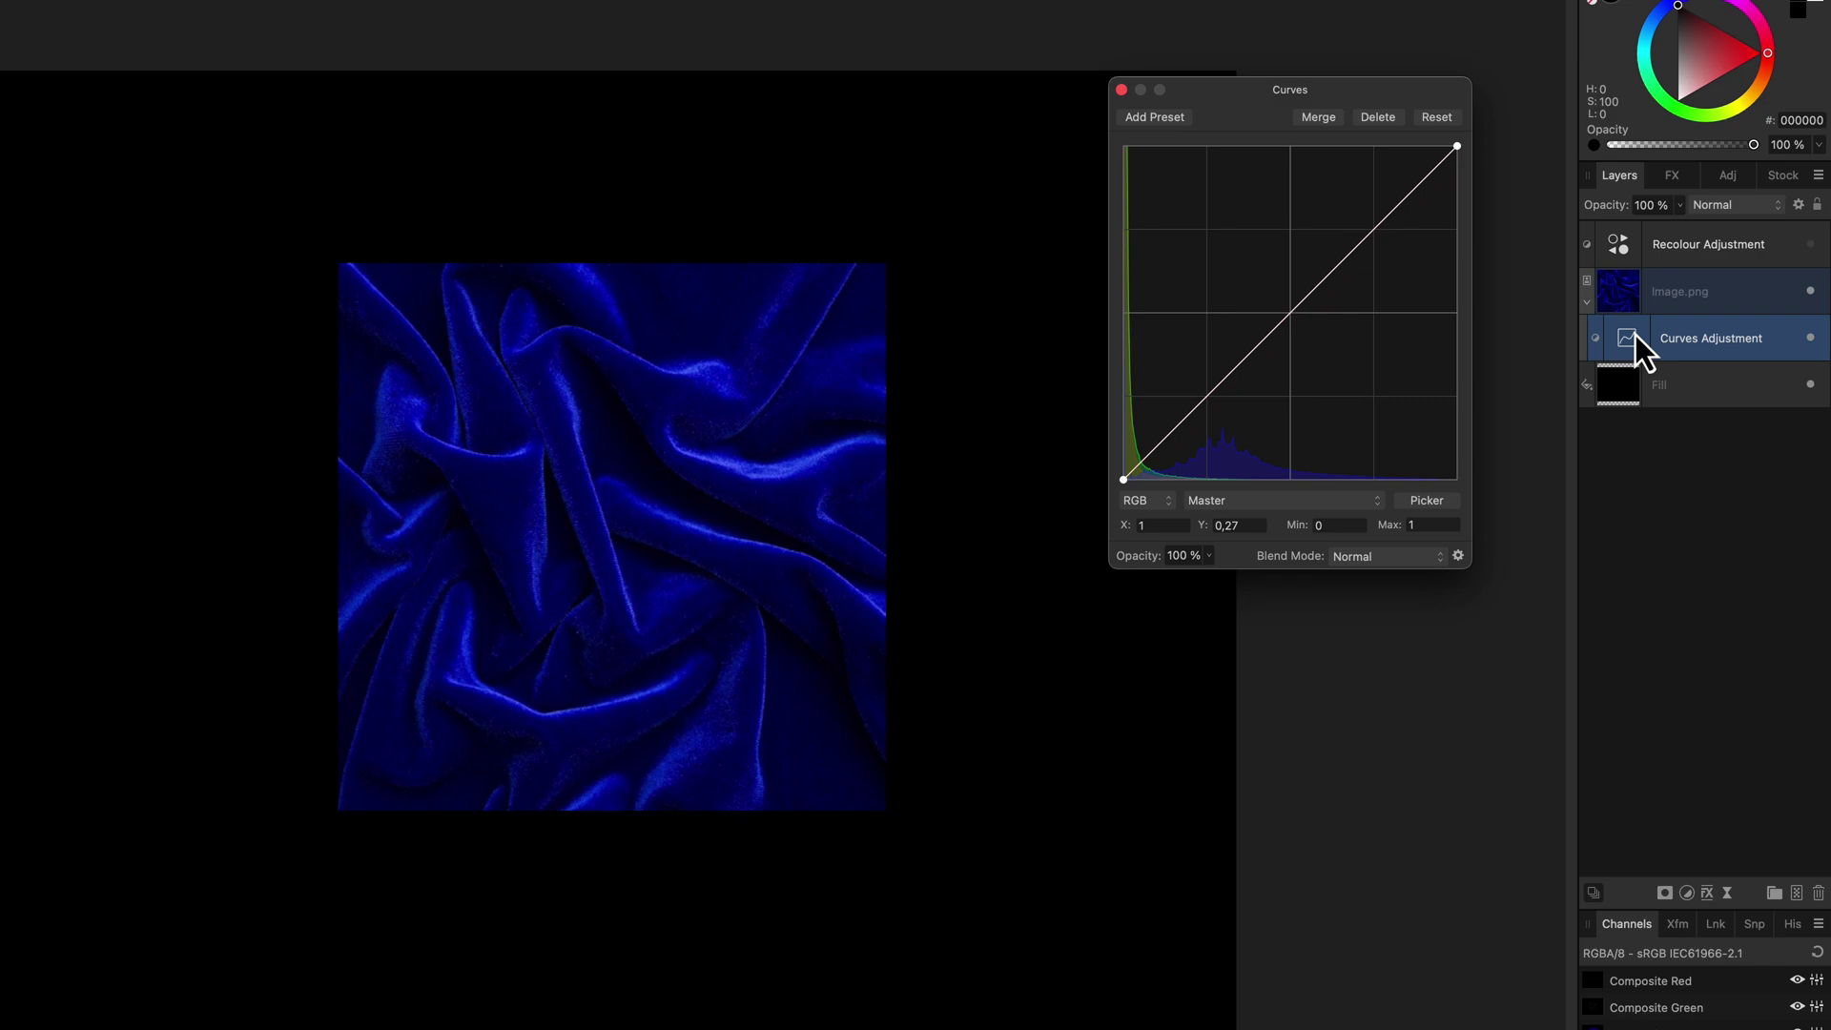
left_click(1141, 505)
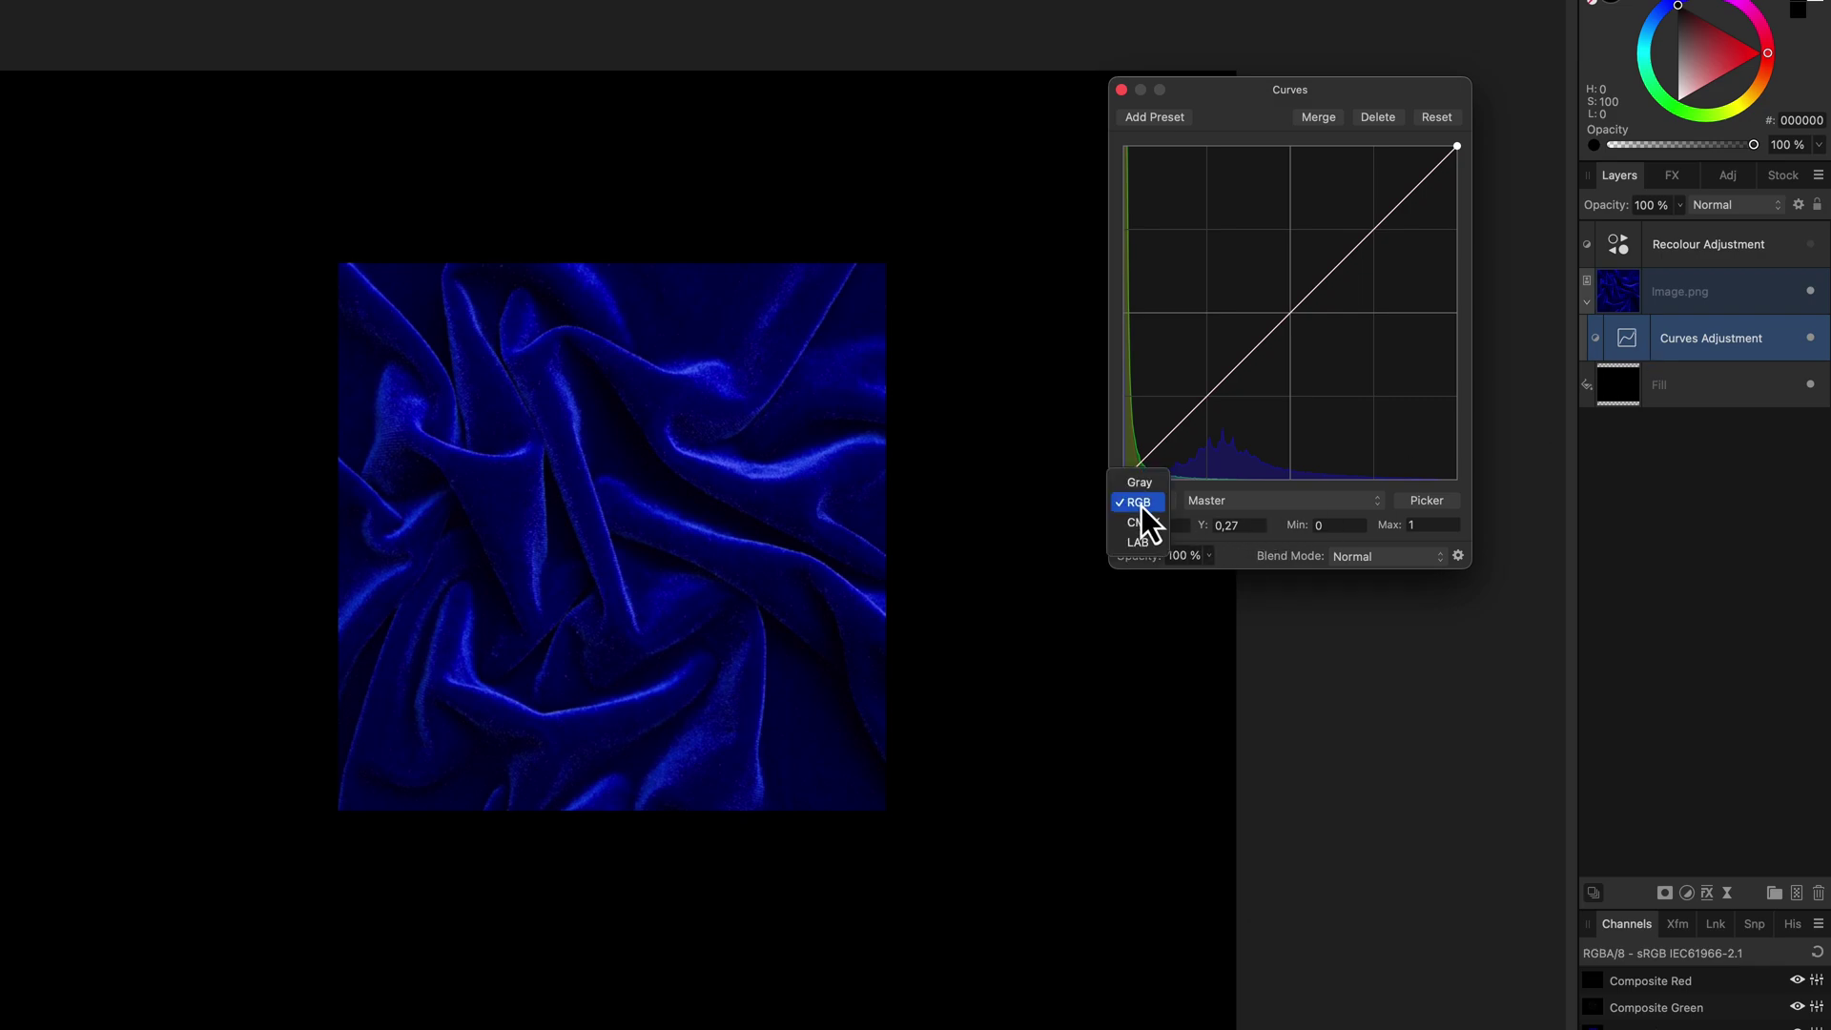
left_click(1144, 489)
key("Escape")
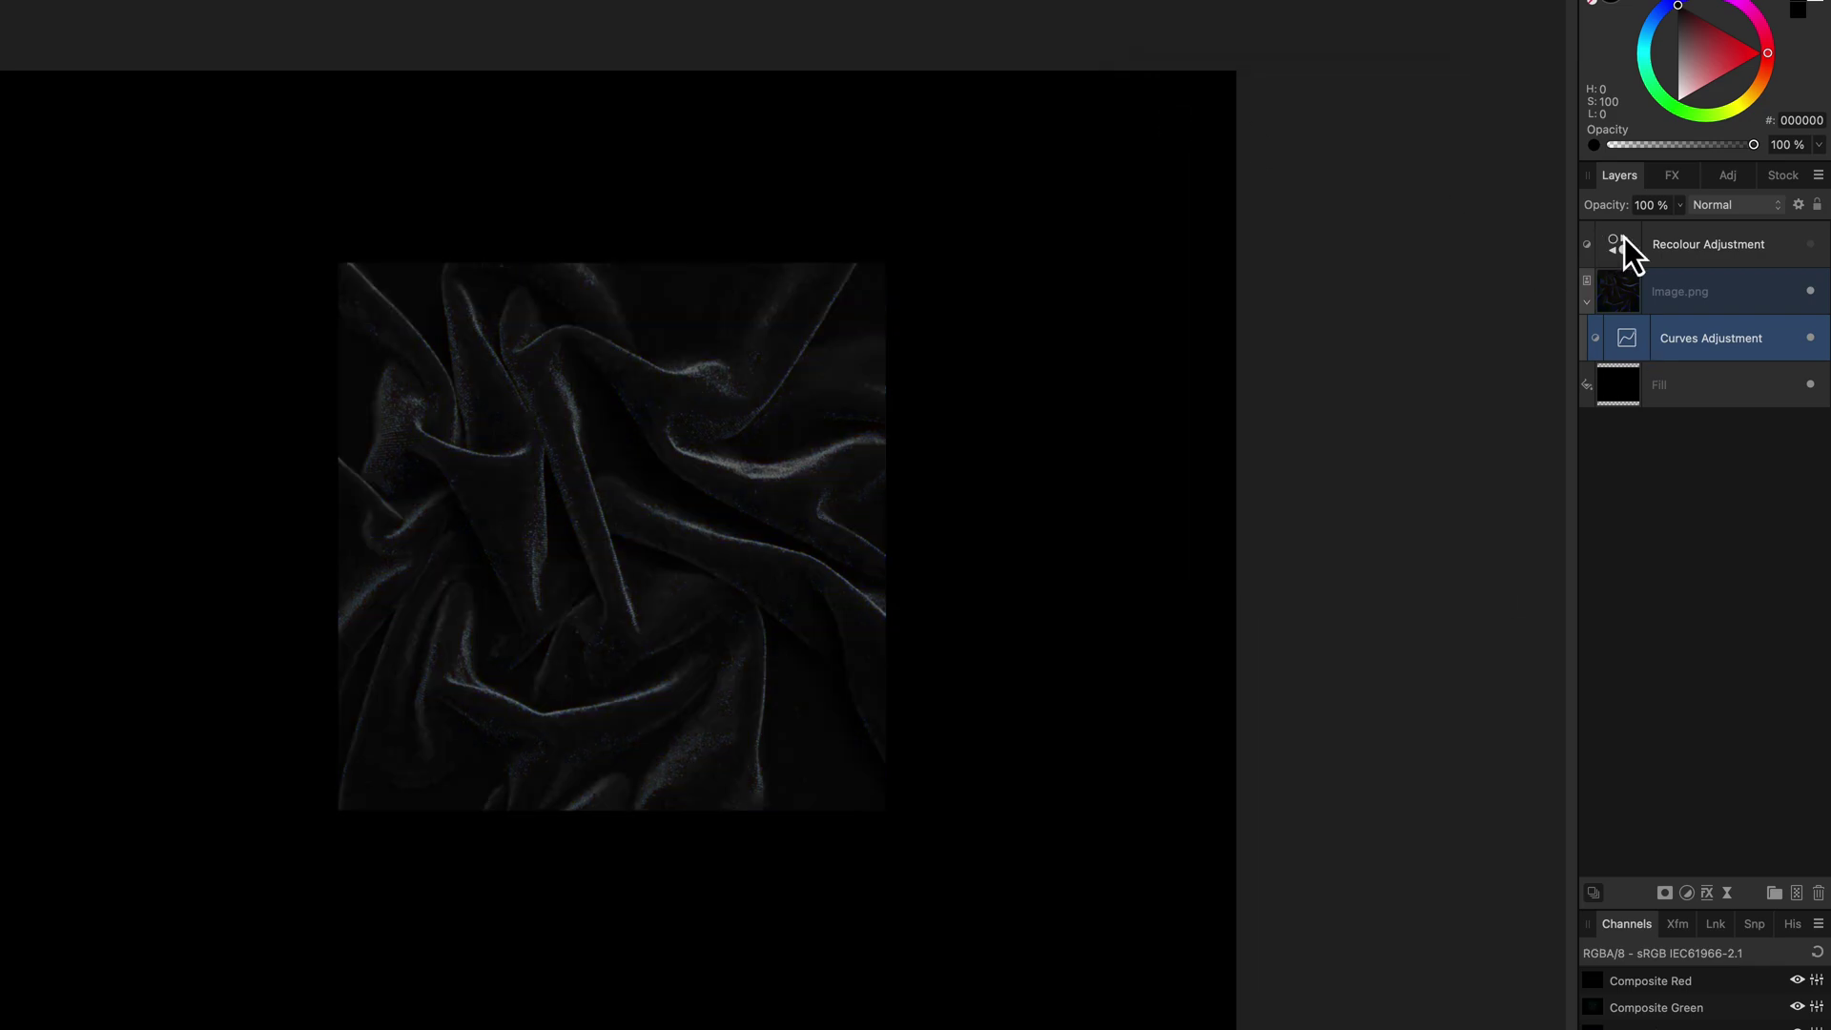
Turn on the velvet's Recolour adjustment so the velvet glows gold.
double_click(1623, 237)
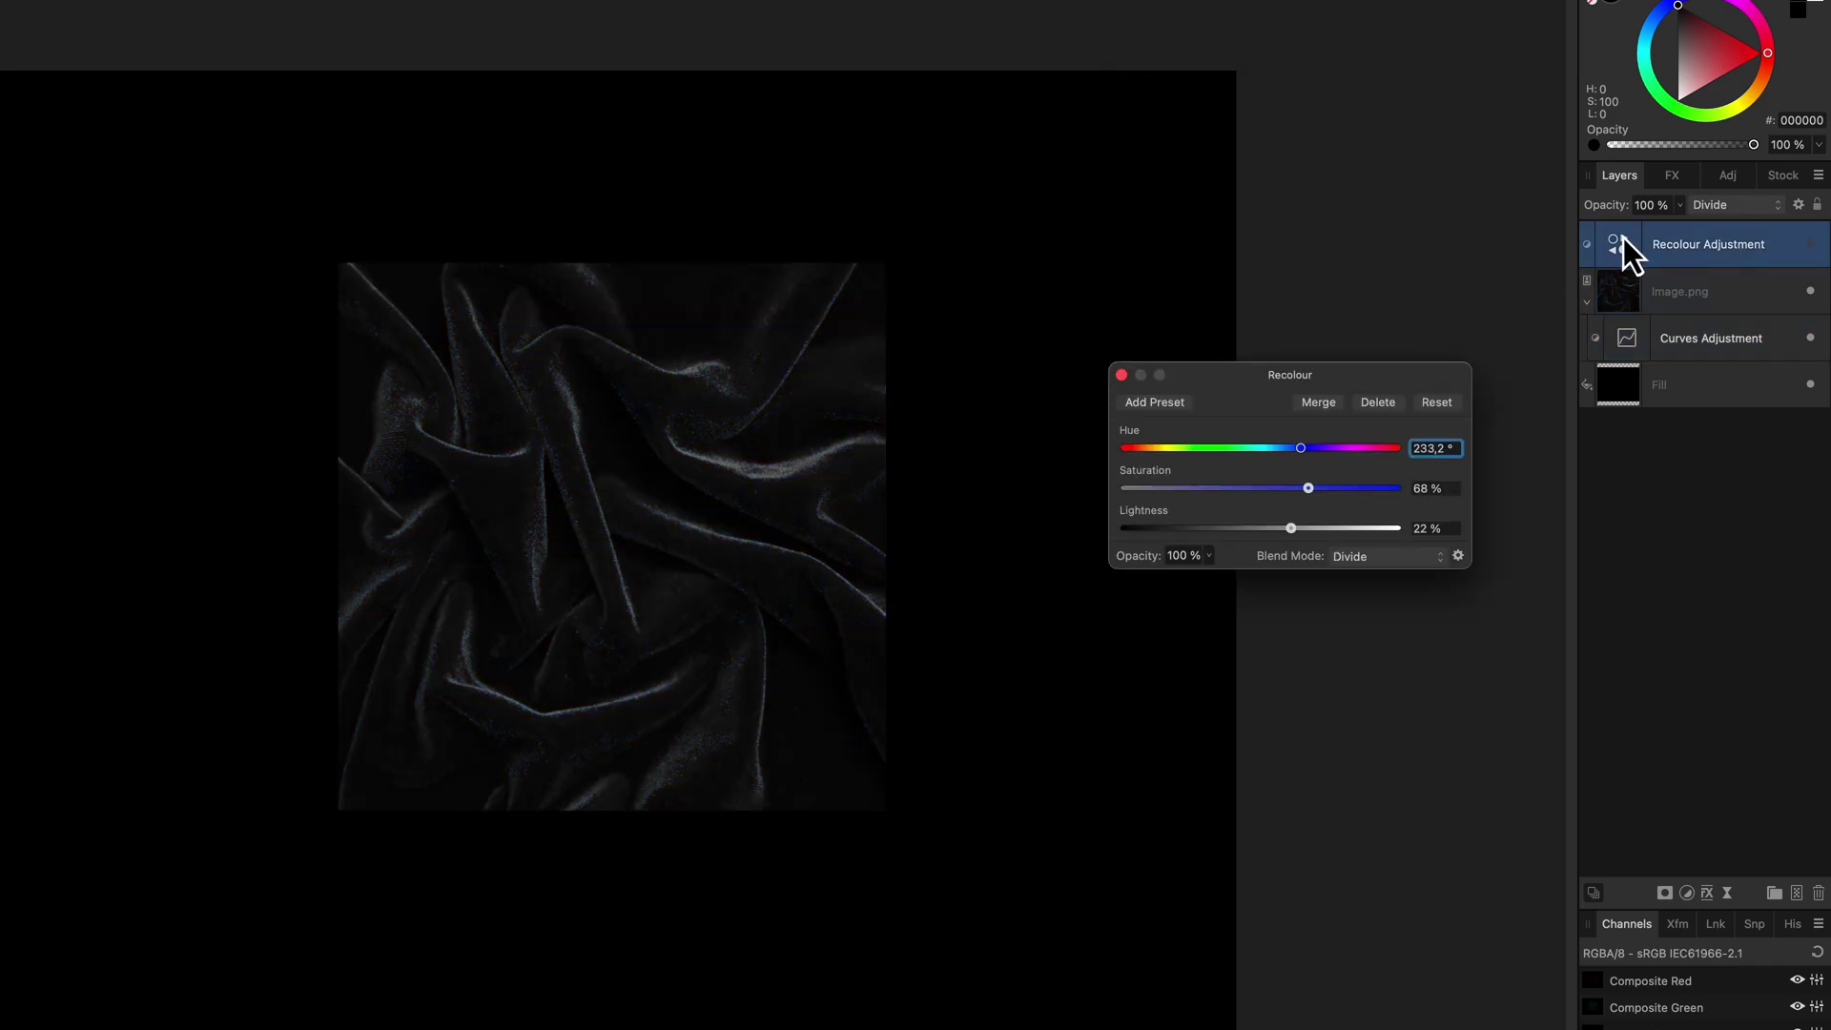
left_click(1811, 245)
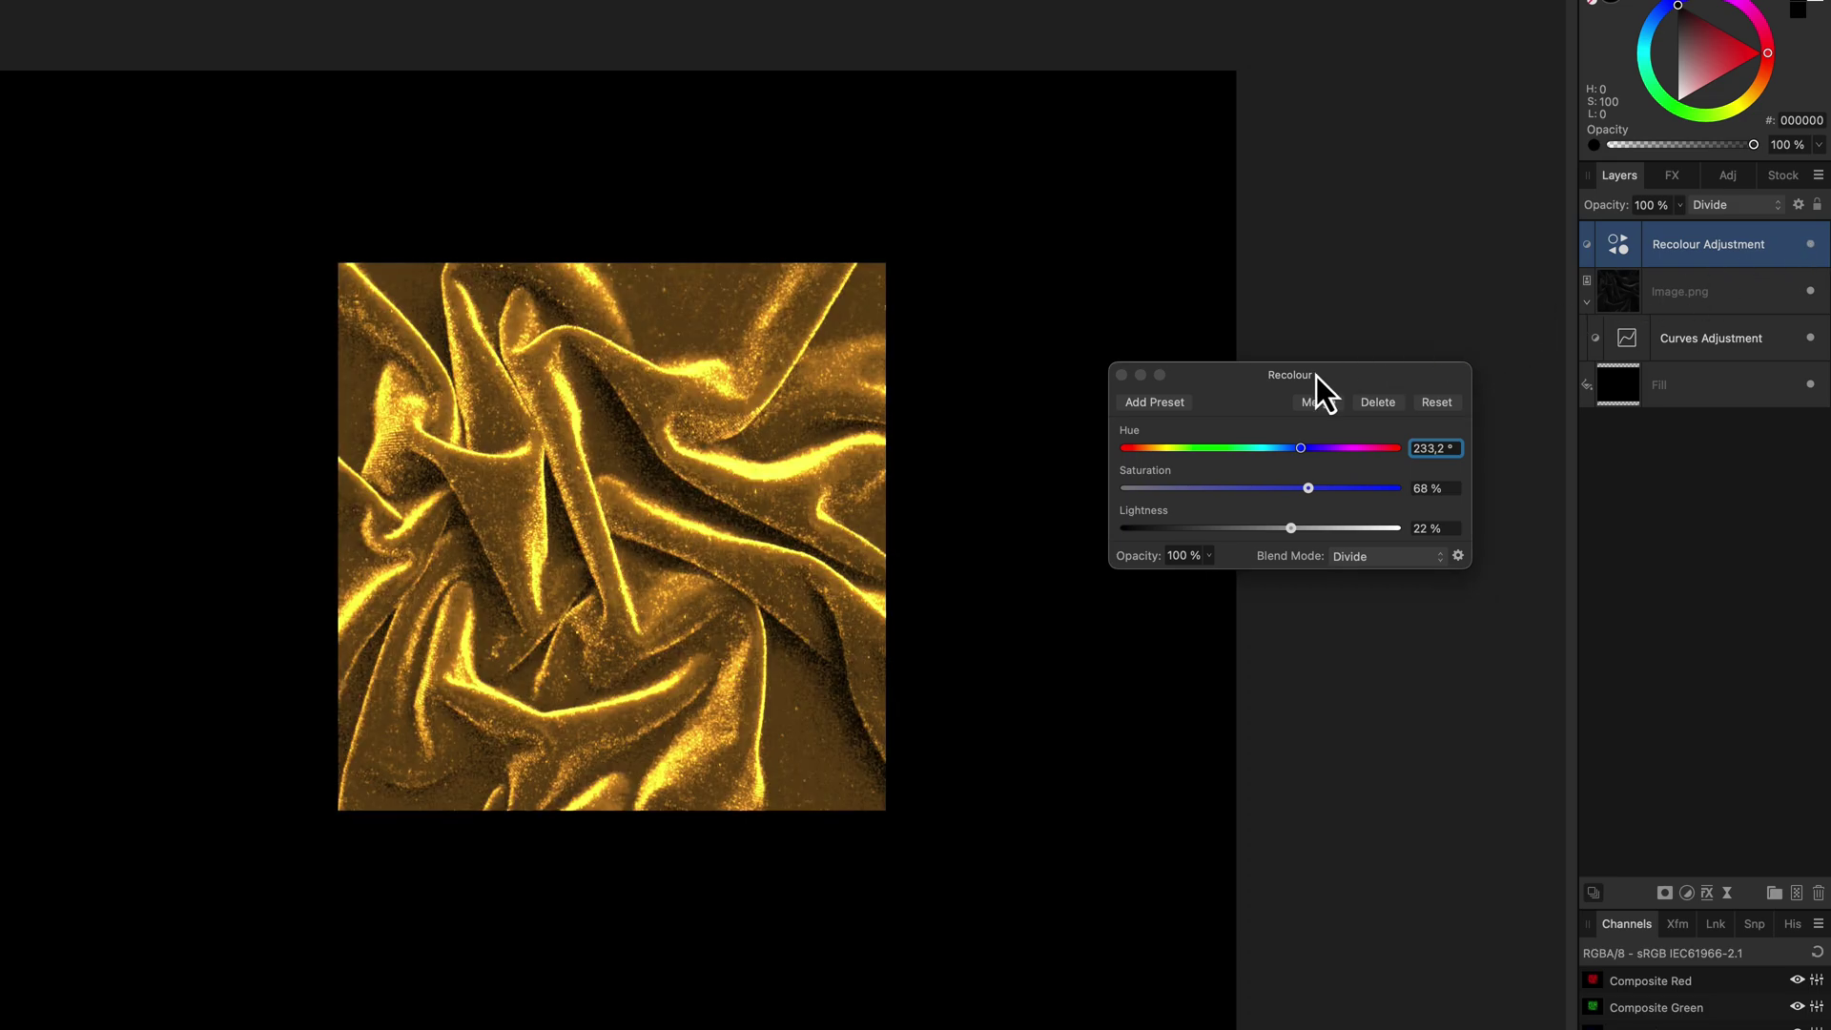
left_click(1122, 374)
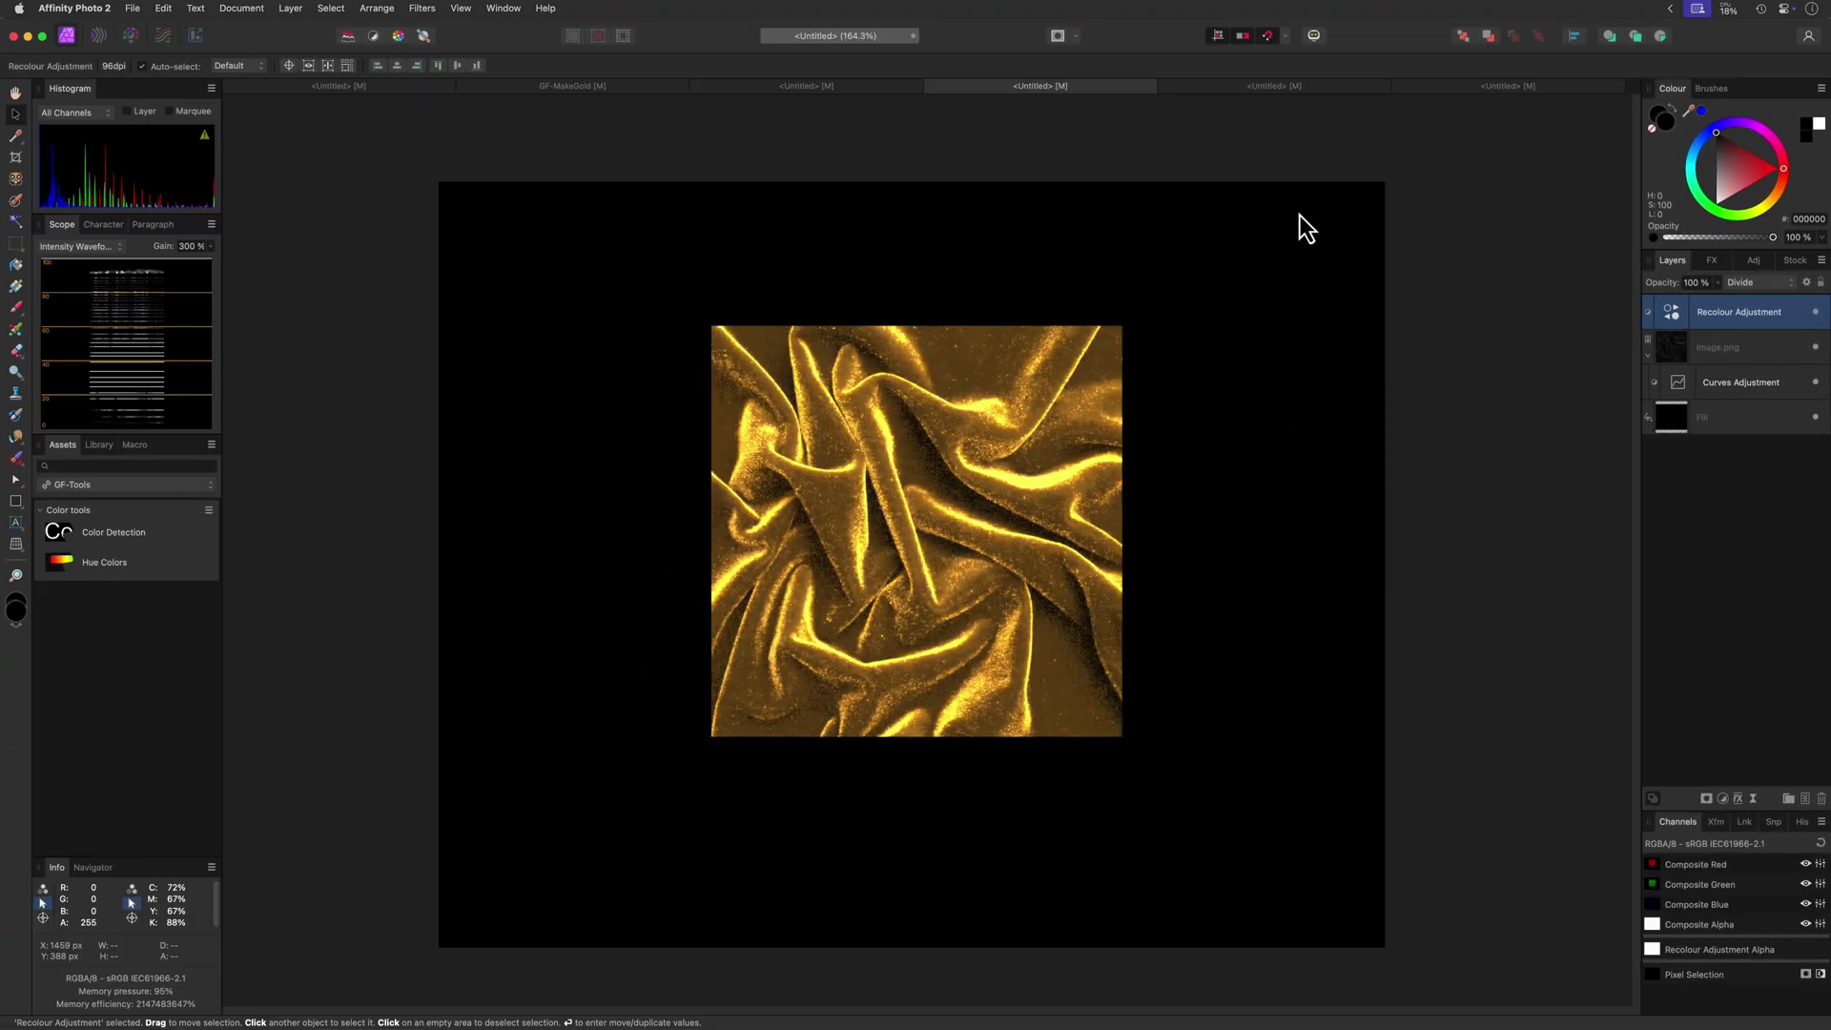
Switch to the marble document and delete its existing adjustment layers.
left_click(1271, 88)
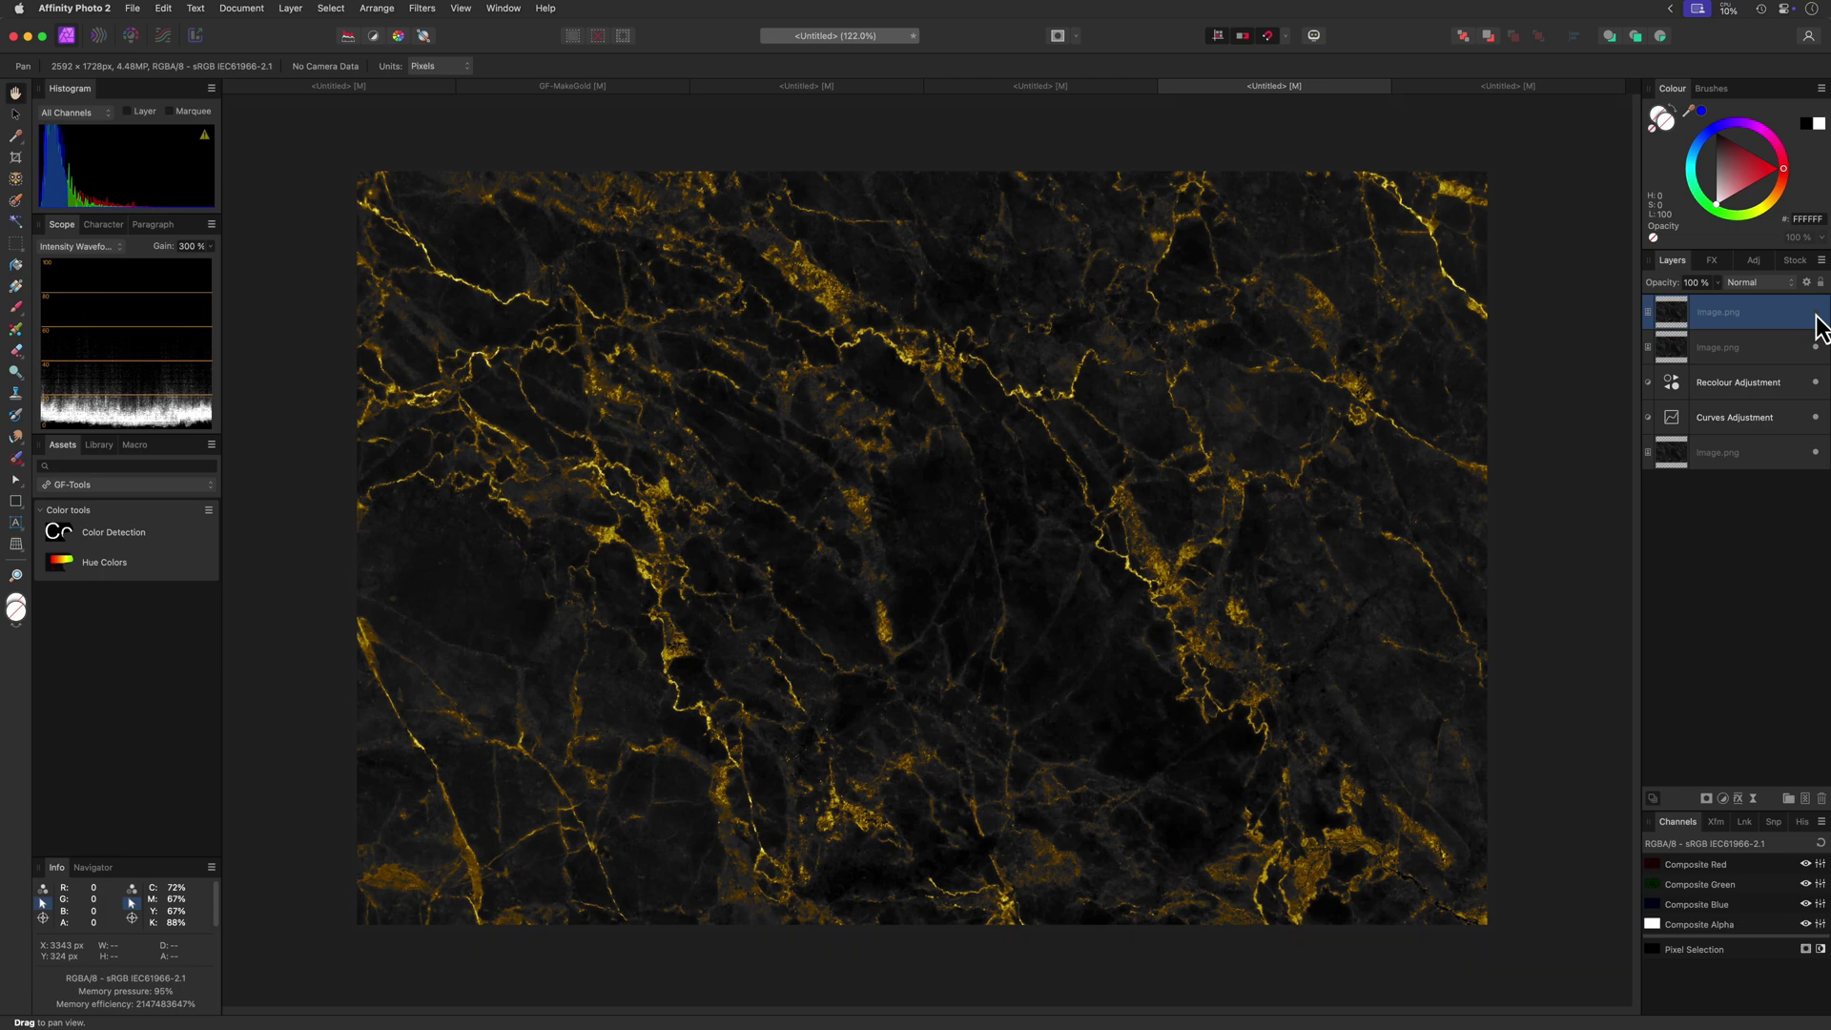
left_click(1721, 414, "shift")
key("Delete")
Apply a yellow Recolour preset and set hue 234.9°, saturation 73%, lightness 43%.
left_click(1752, 260)
left_click(1735, 444)
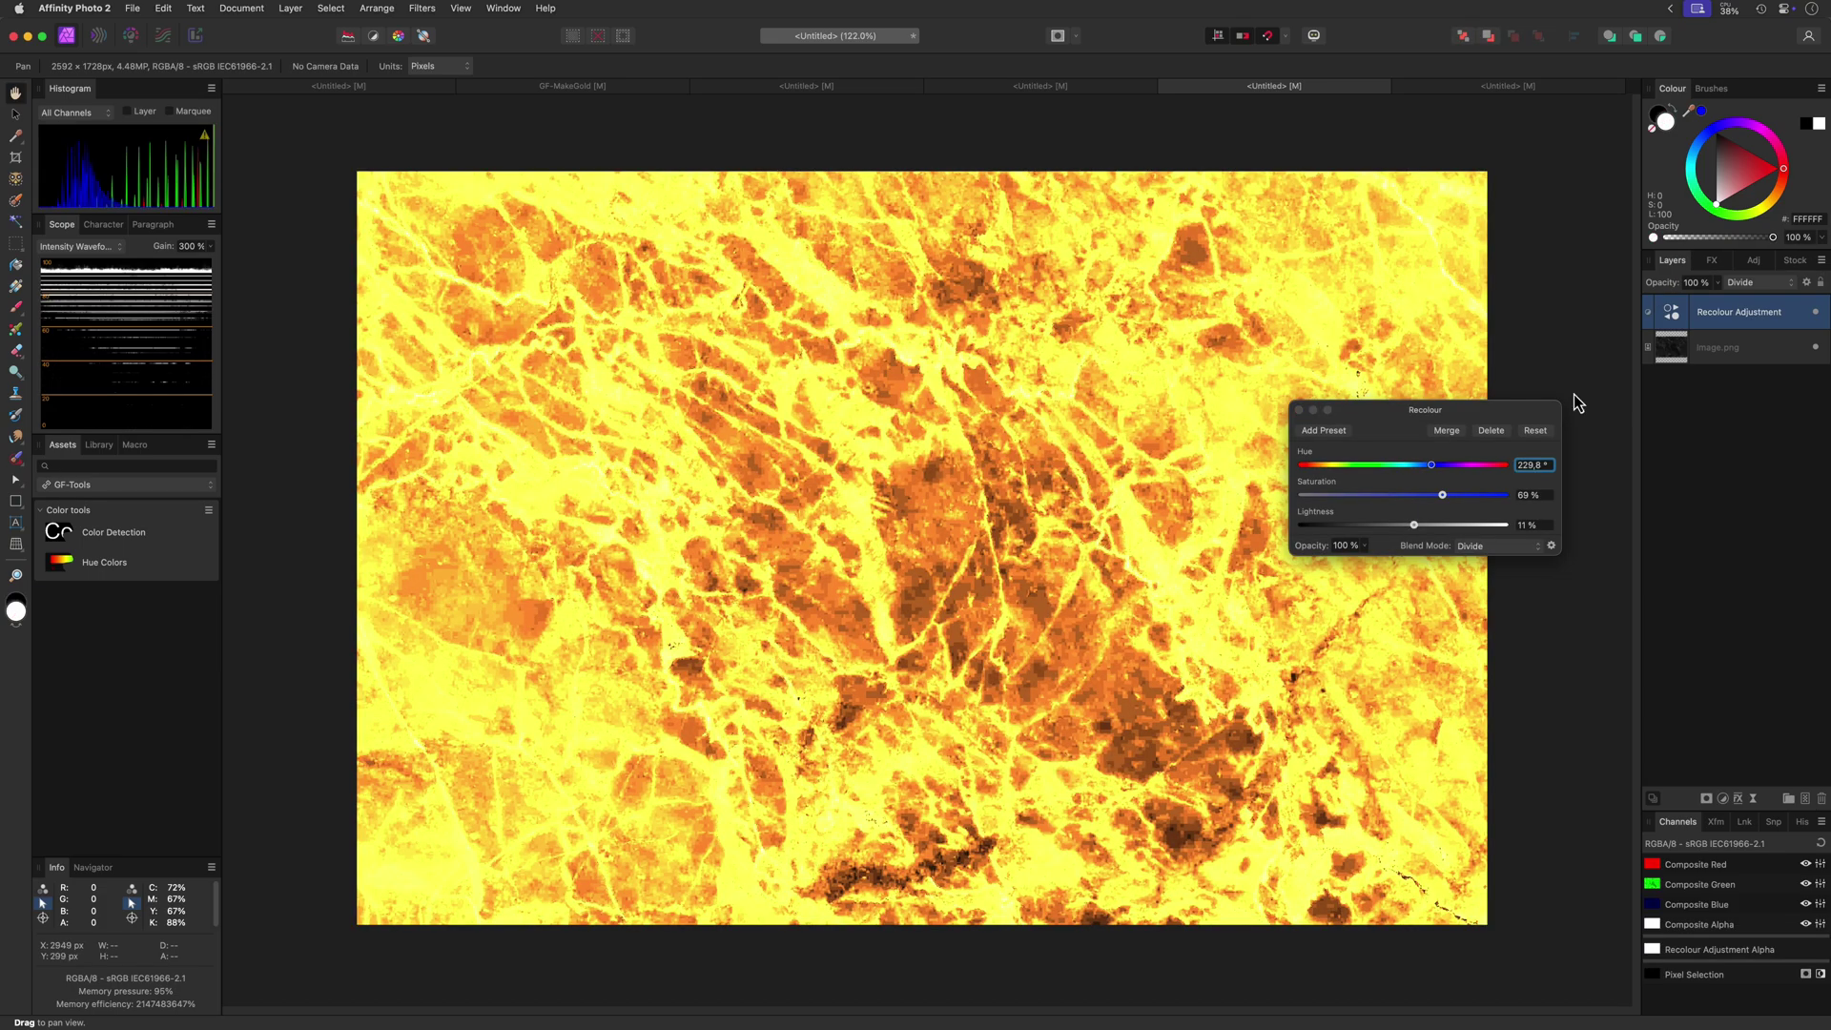
left_click(1434, 466)
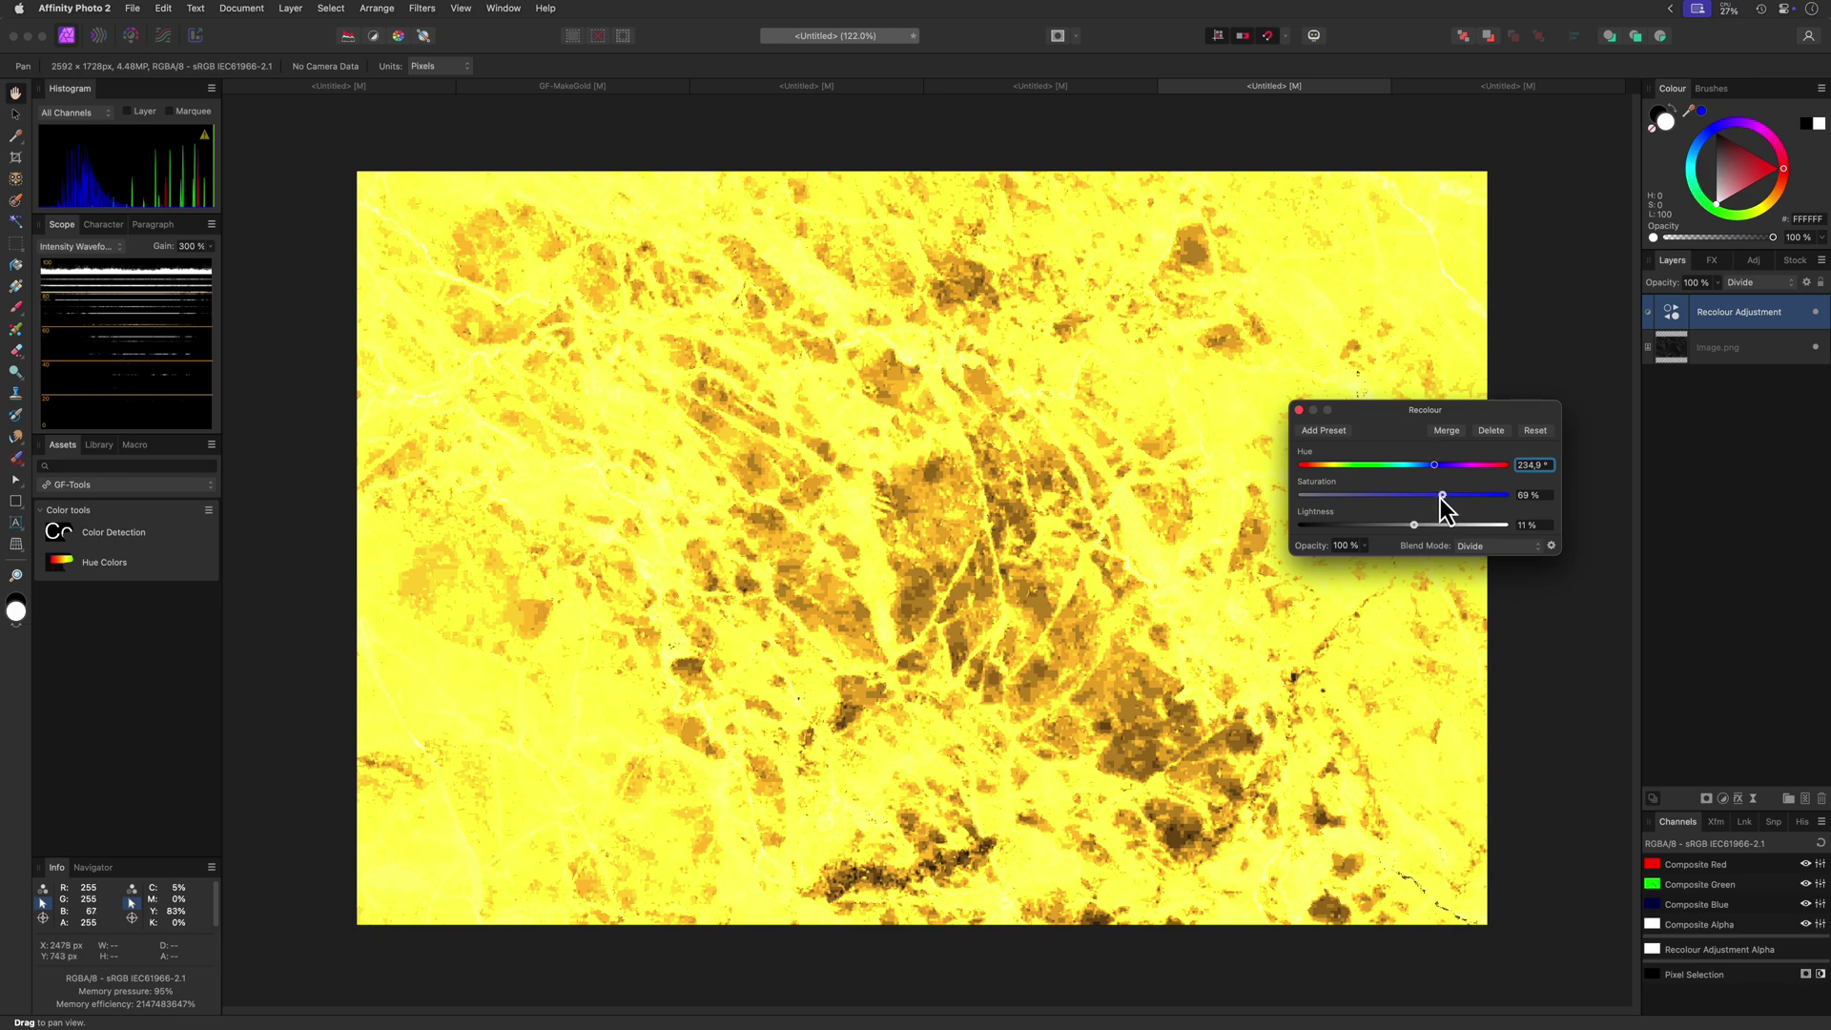
mouse_move(1440, 496)
left_mouse_down()
mouse_move(1429, 526)
mouse_move(1445, 527)
left_mouse_up()
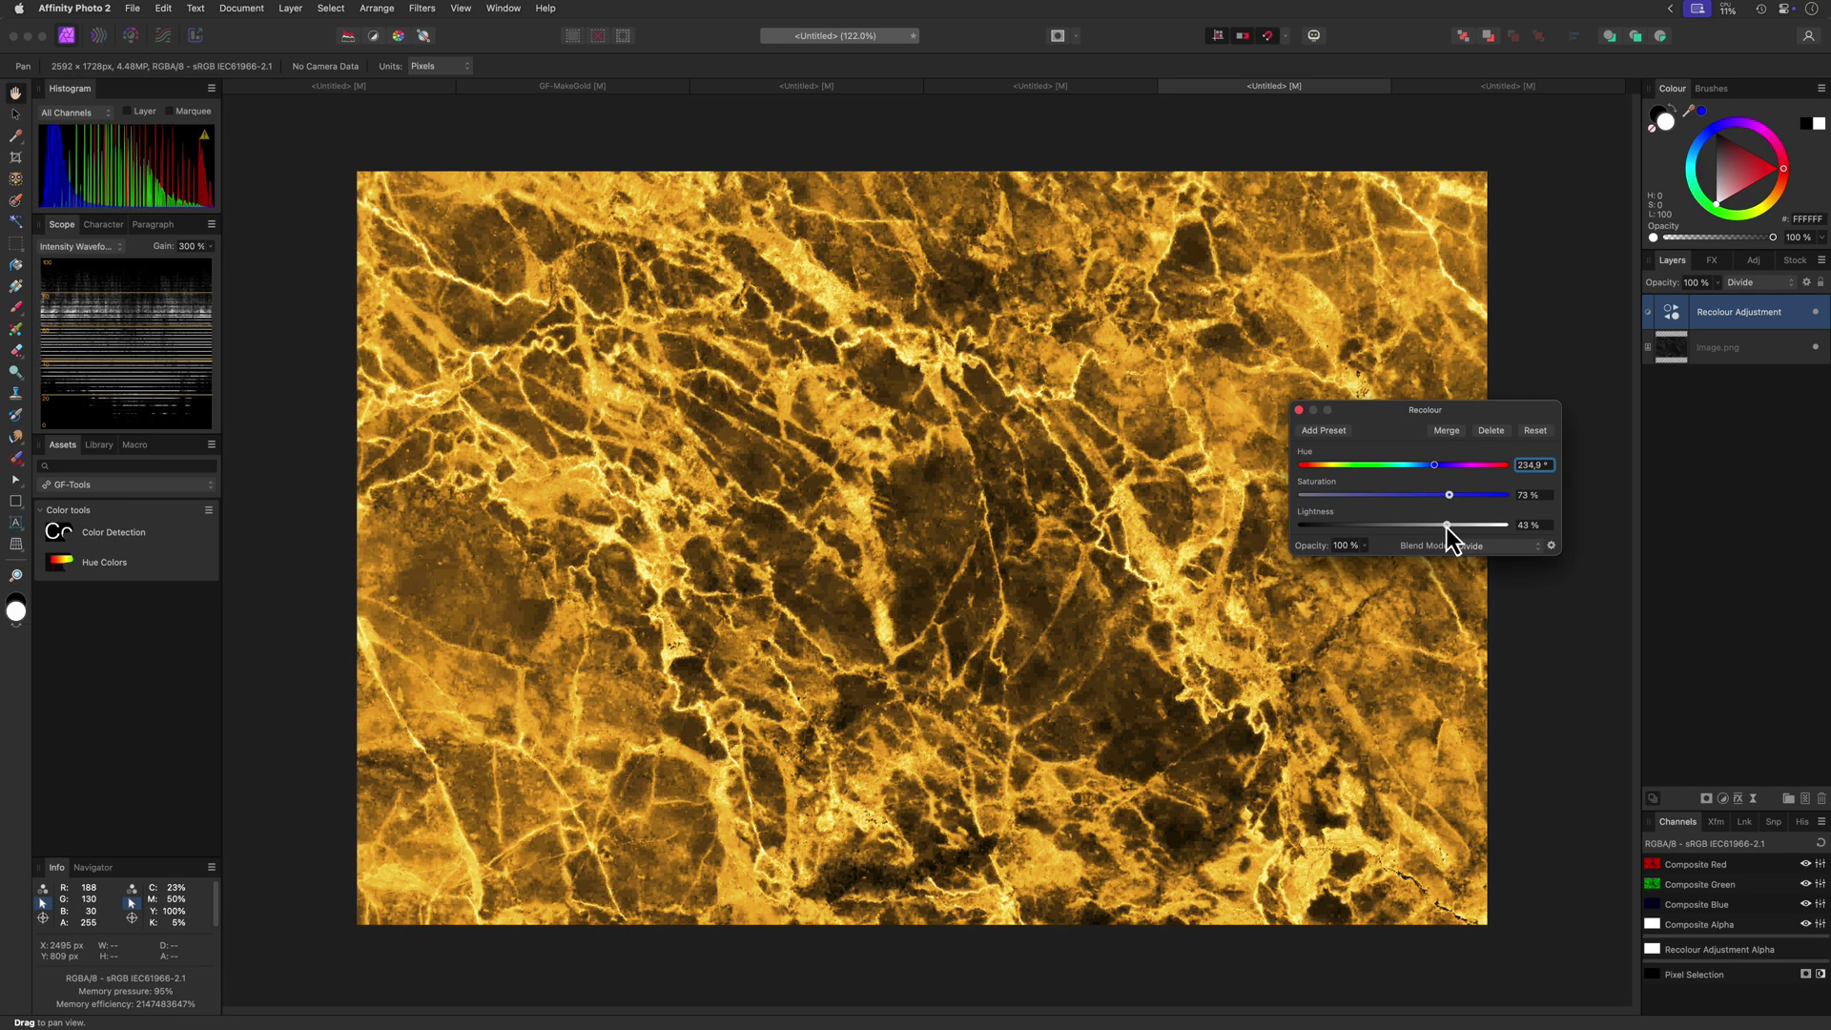
left_click(1300, 411)
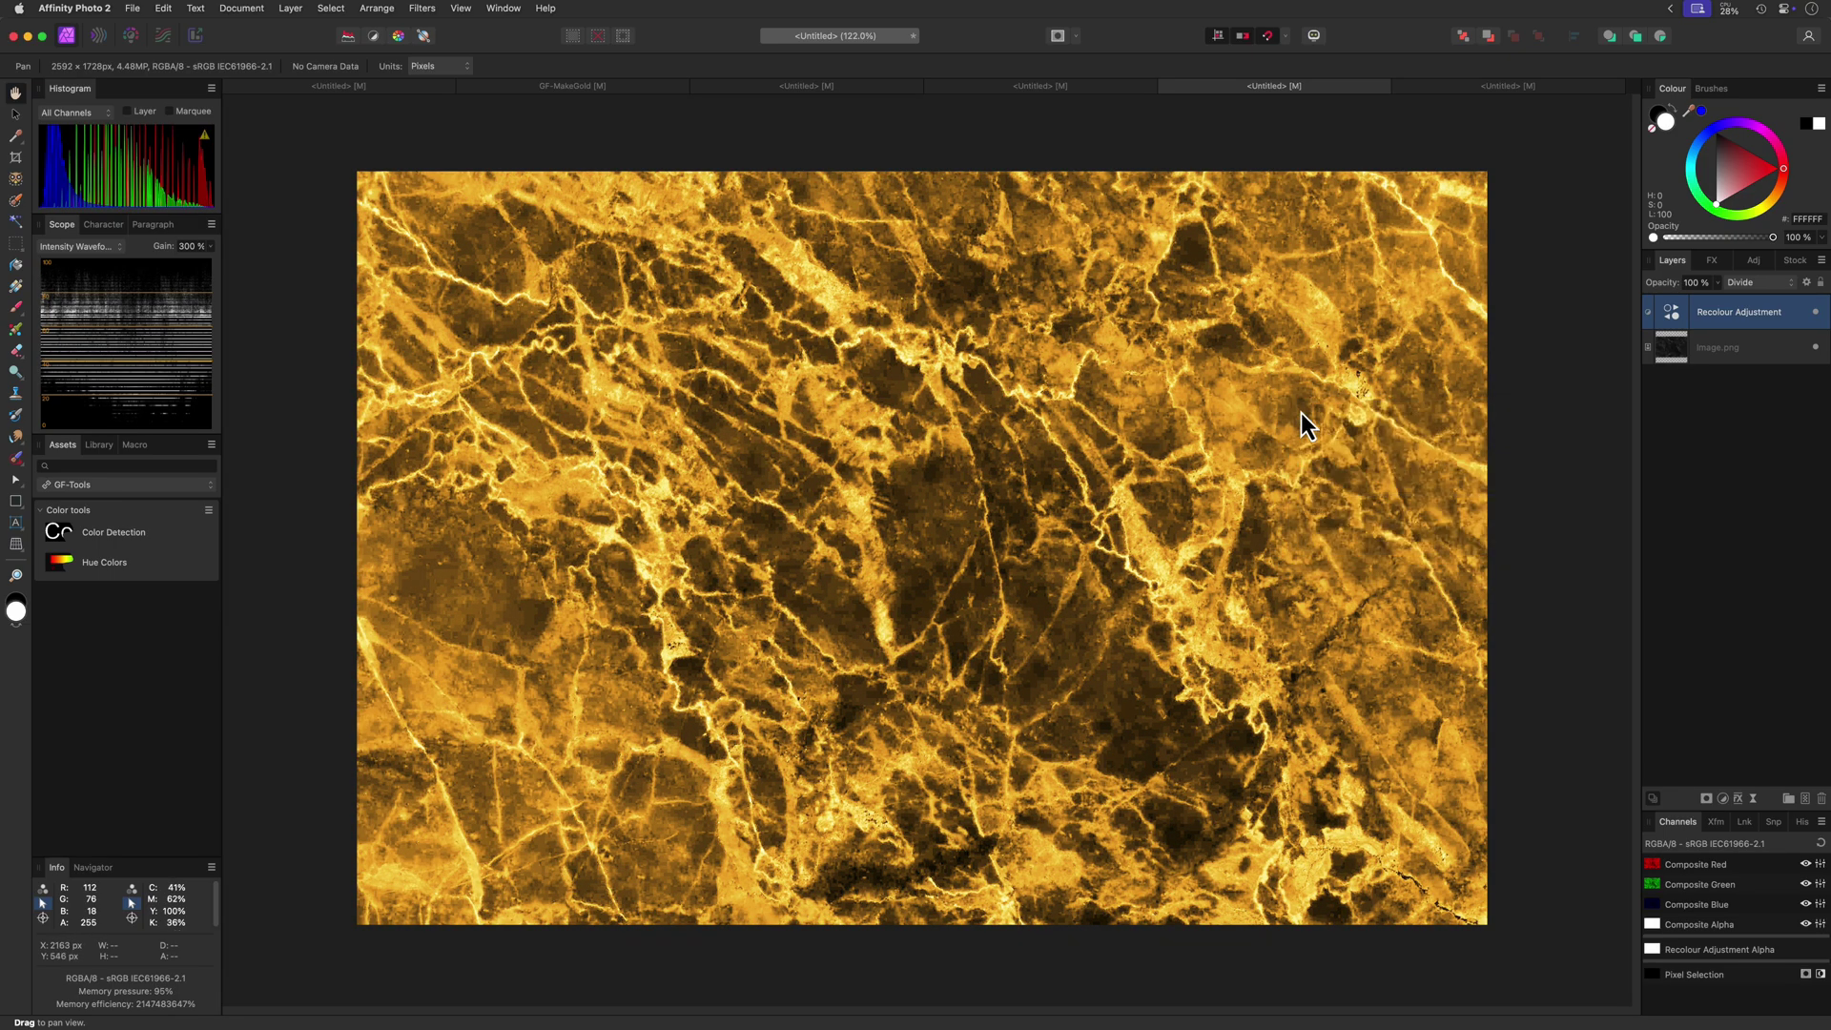
Add Curves to Image.png with the white point at Y 0.508 and black point at X 0.172.
left_click(1668, 358)
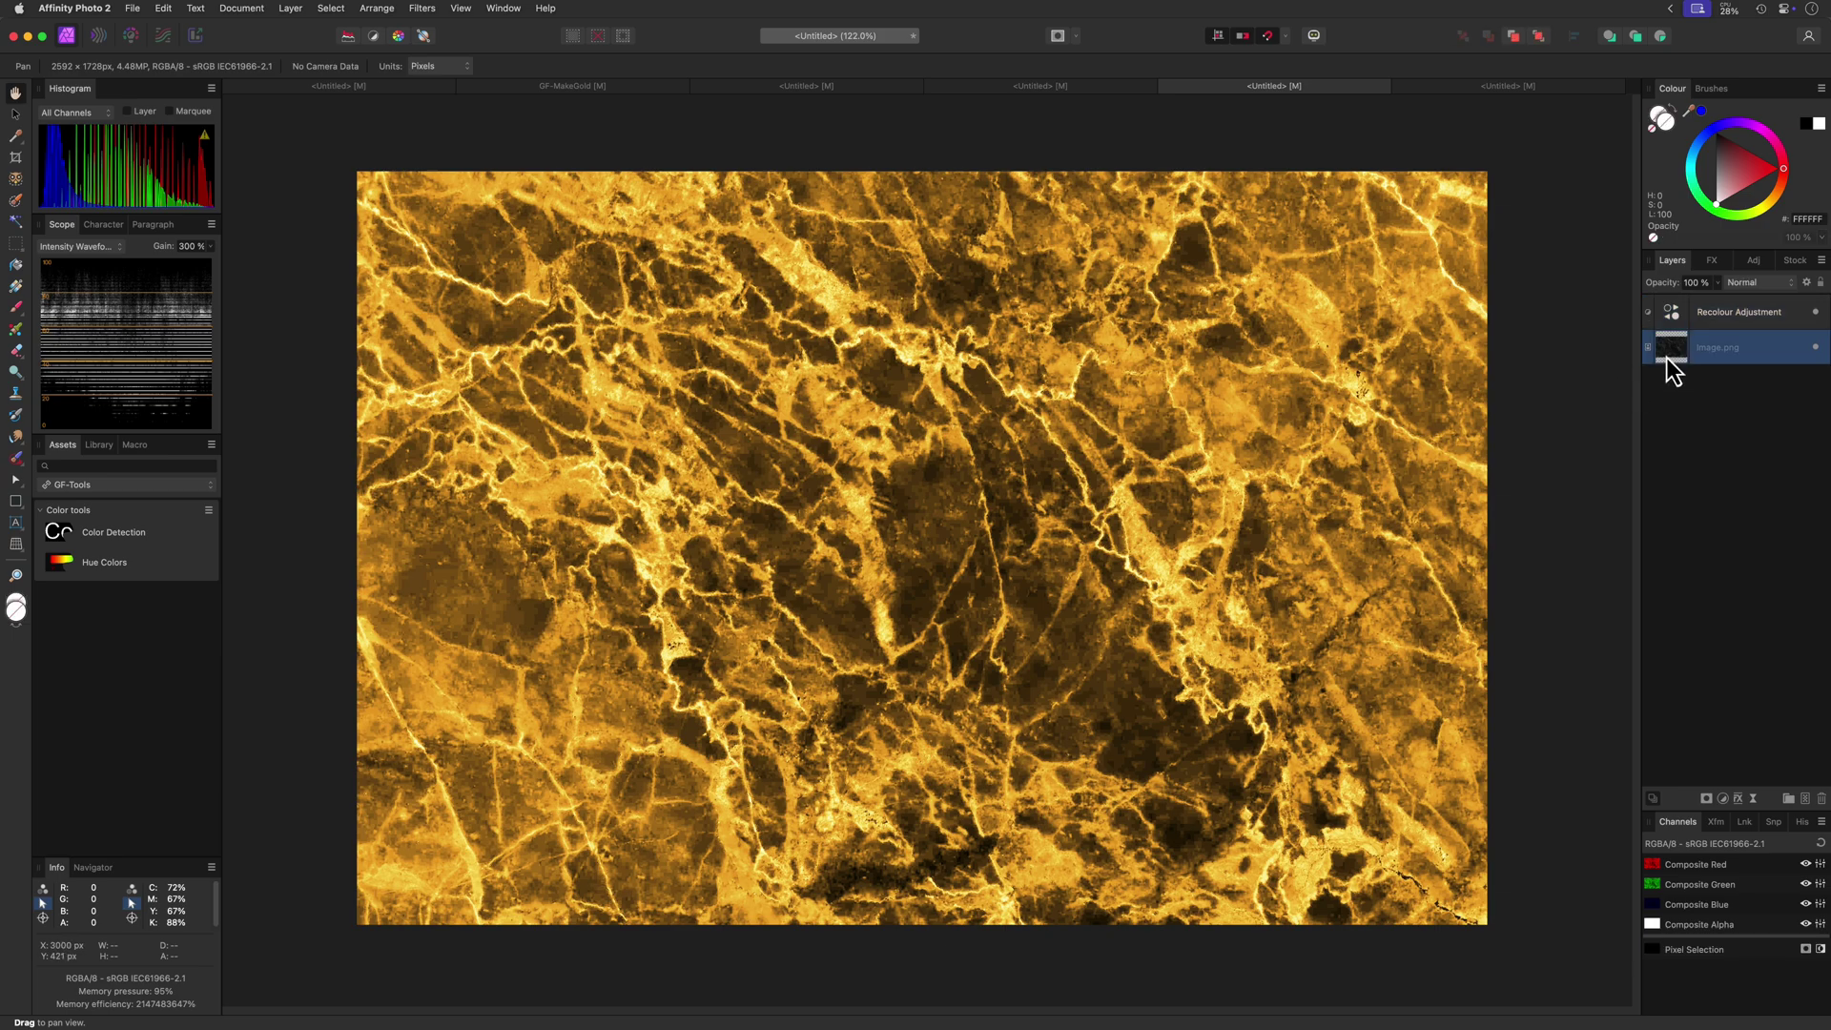
left_click(1722, 799)
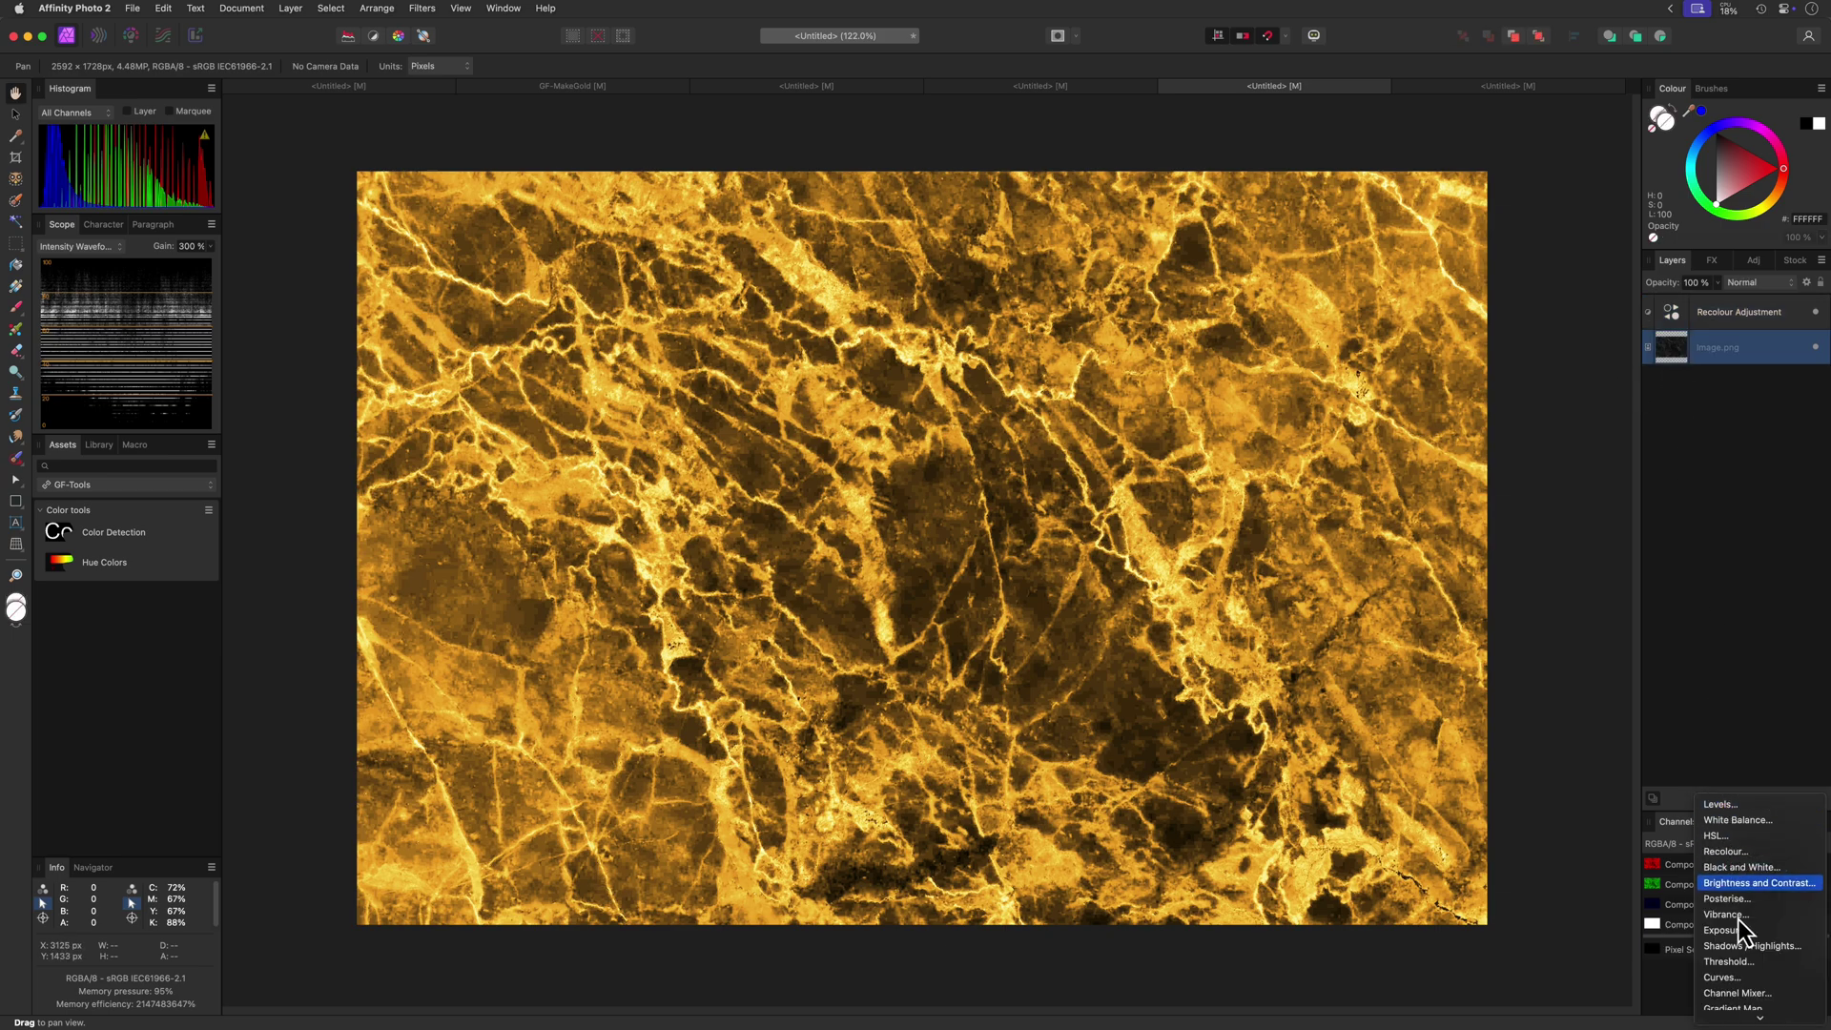
left_click(1743, 977)
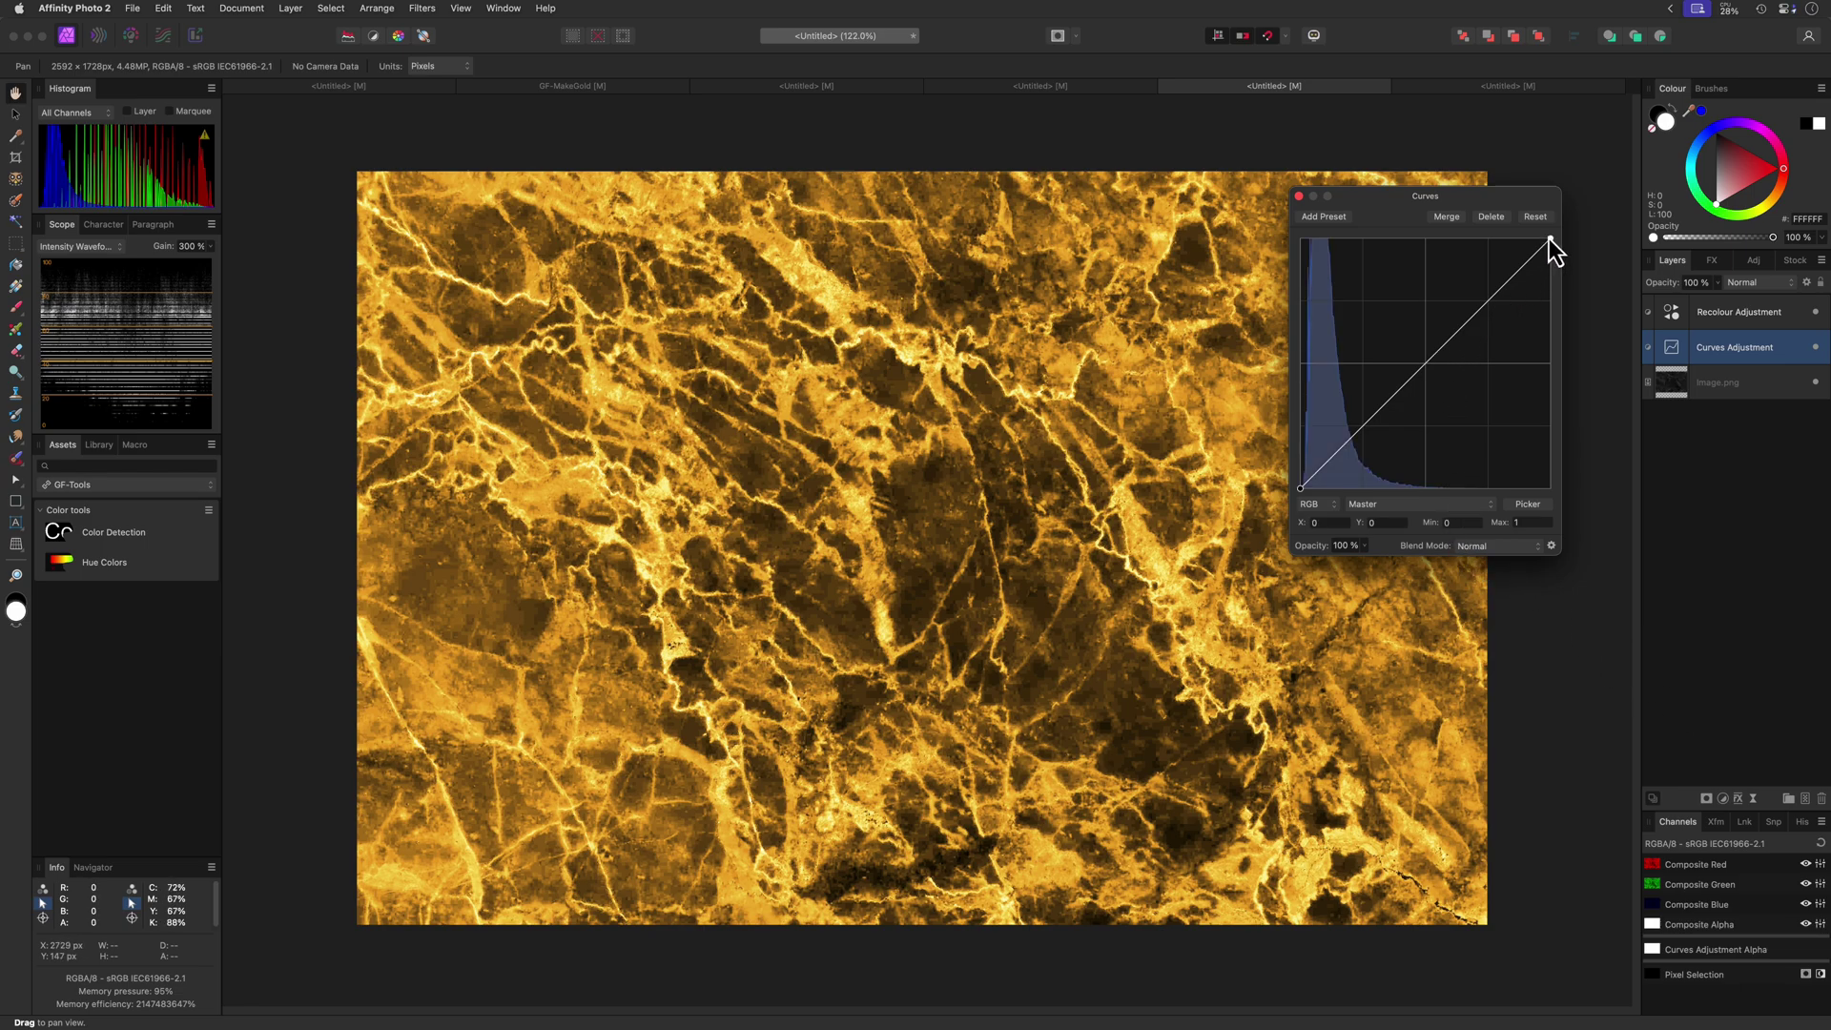
left_click_drag(1550, 241, 1550, 362)
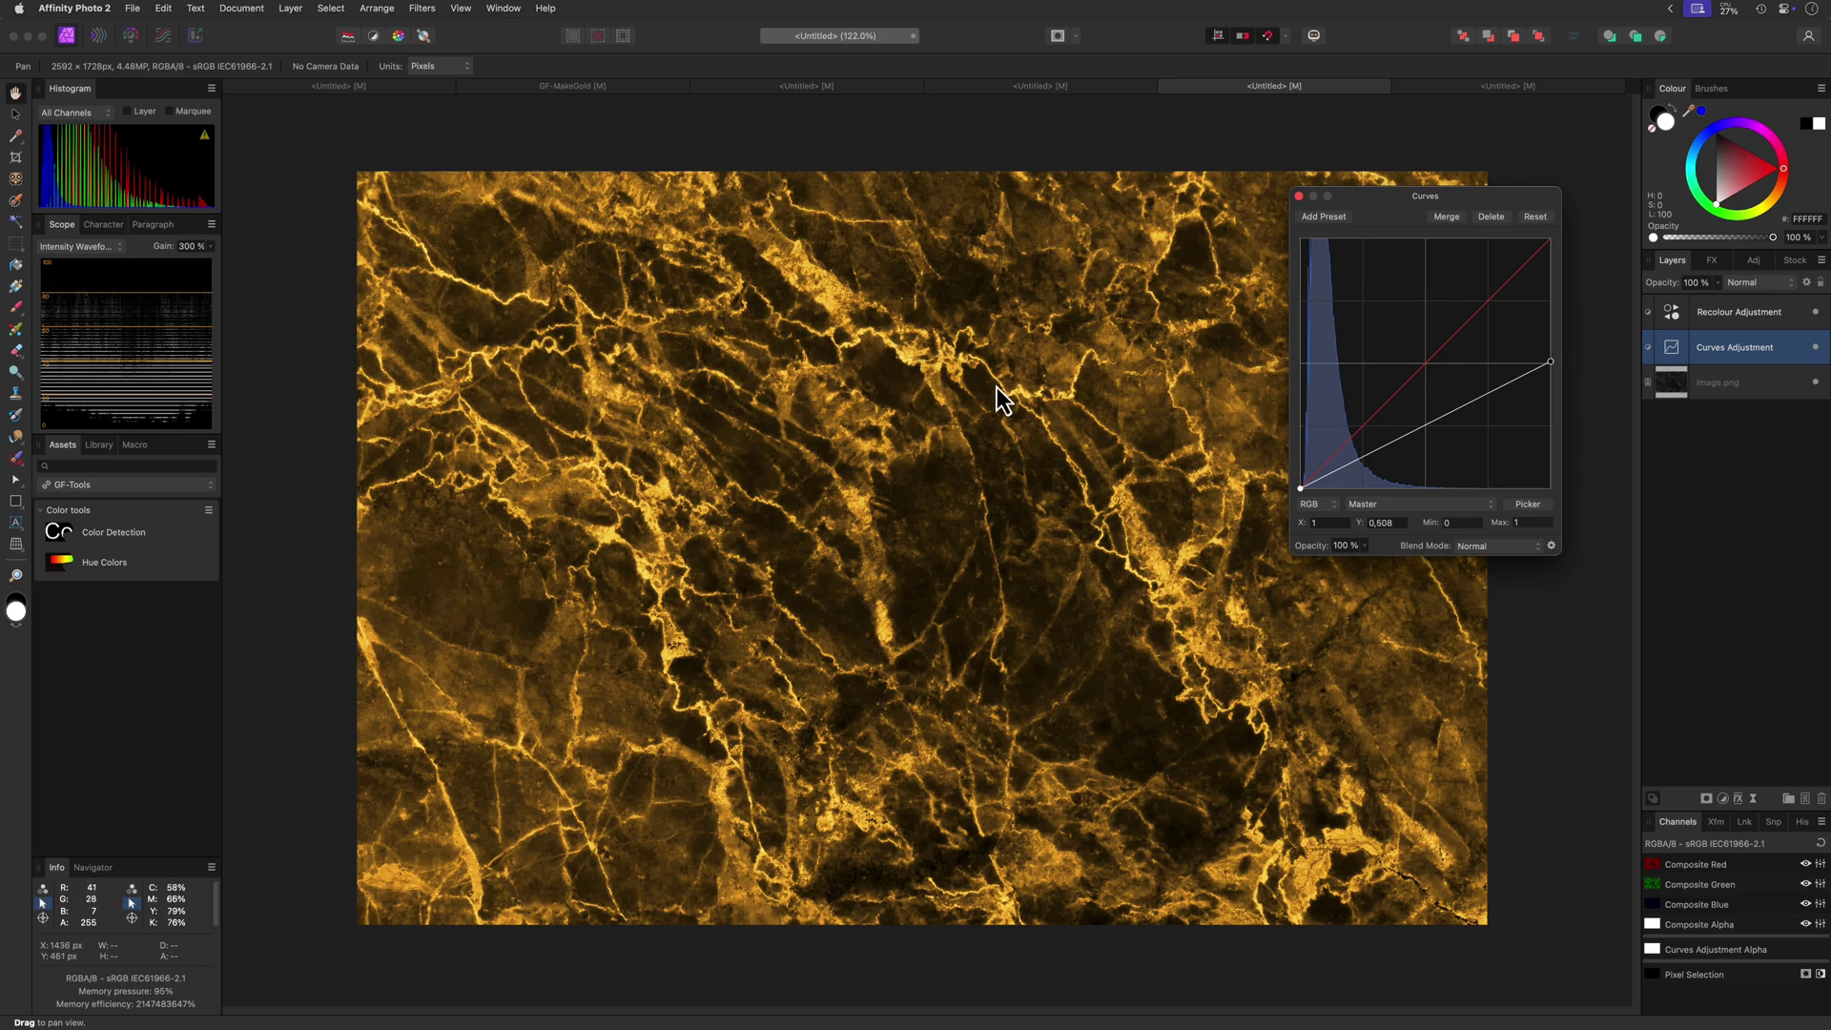
left_click_drag(1301, 489, 1344, 493)
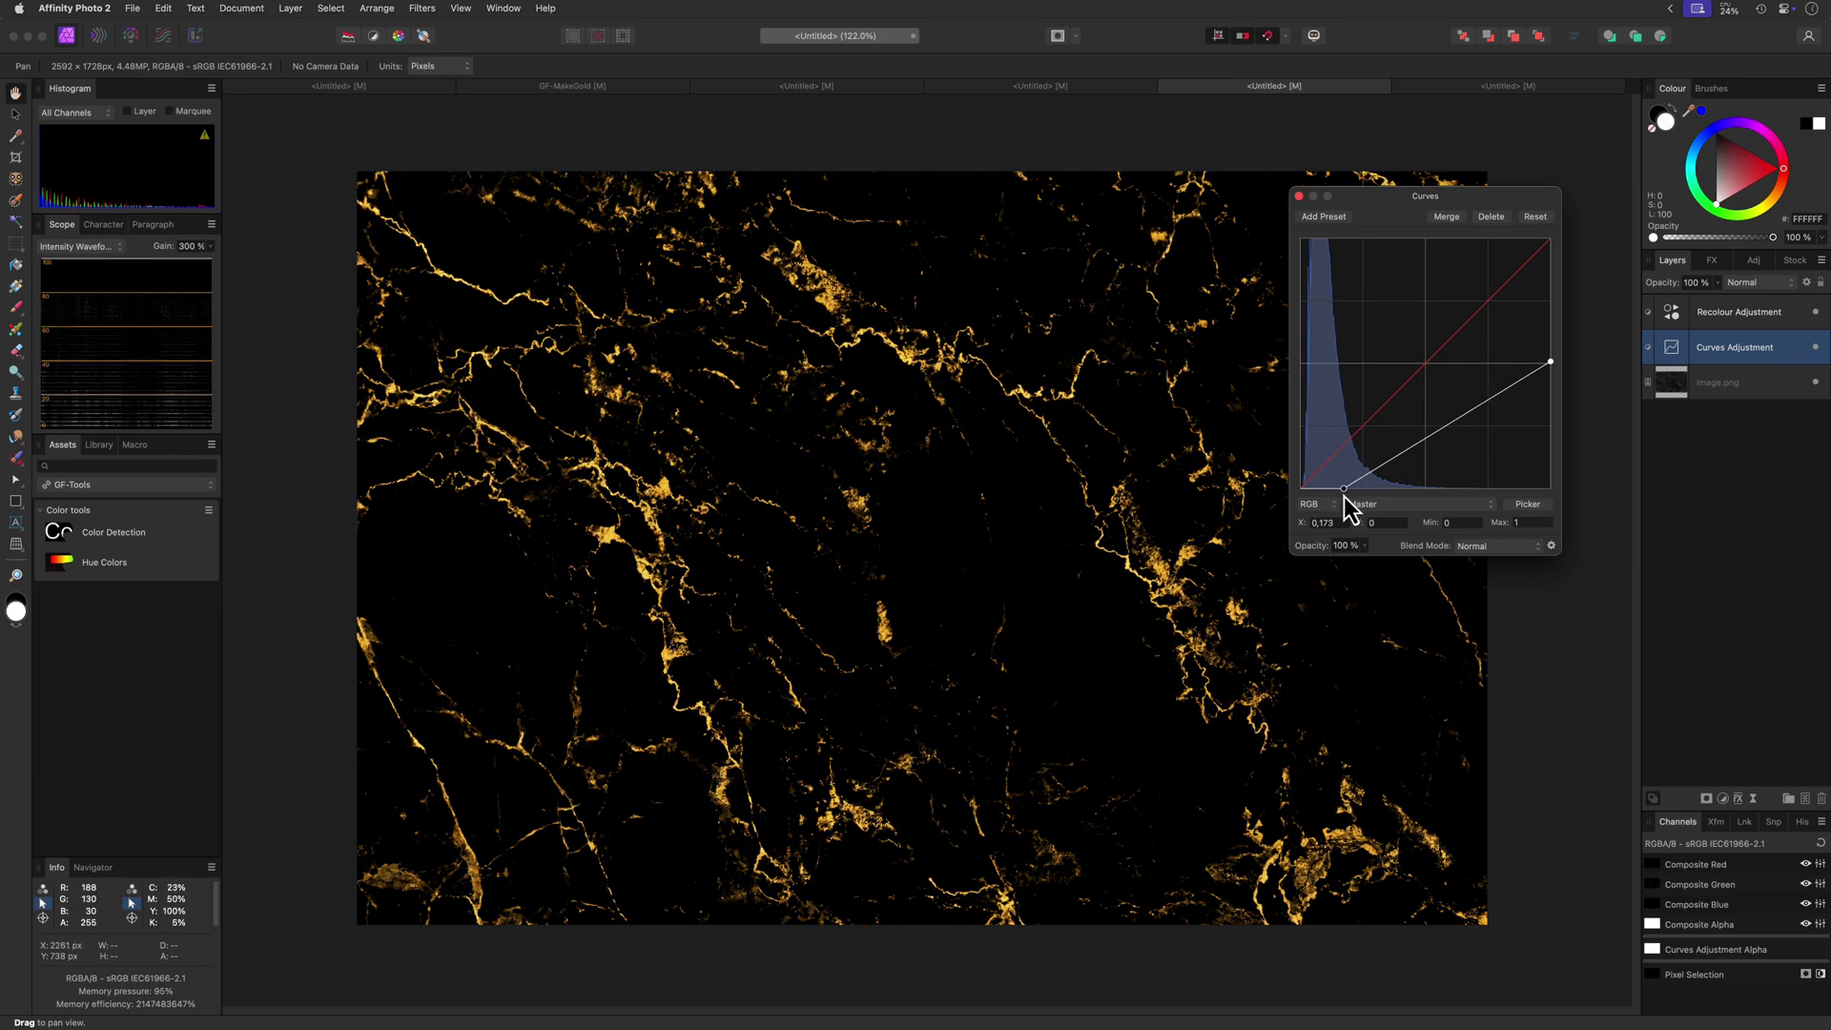
left_click(1299, 196)
Duplicate the marble Image.png layer, move the copy to the top, and blend it with Luminosity.
left_click(1679, 385)
right_click(1678, 385)
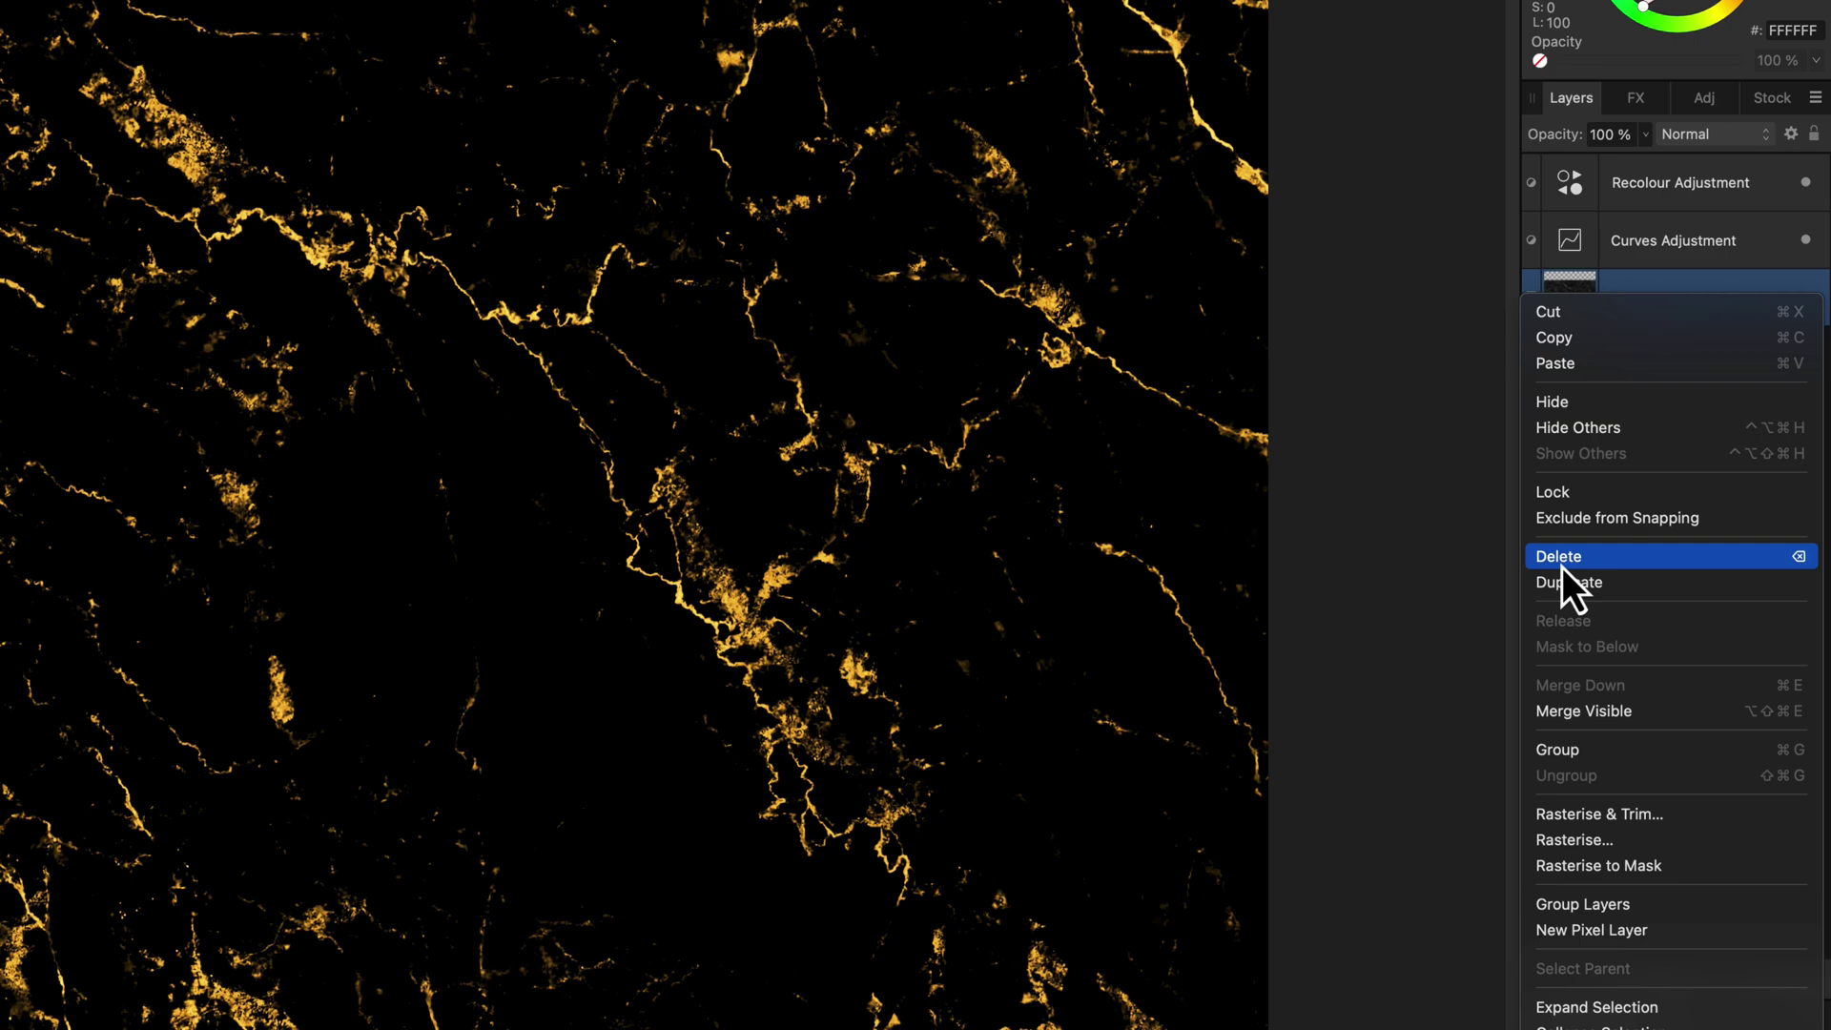
left_click(1564, 582)
left_click_drag(1568, 307, 1614, 171)
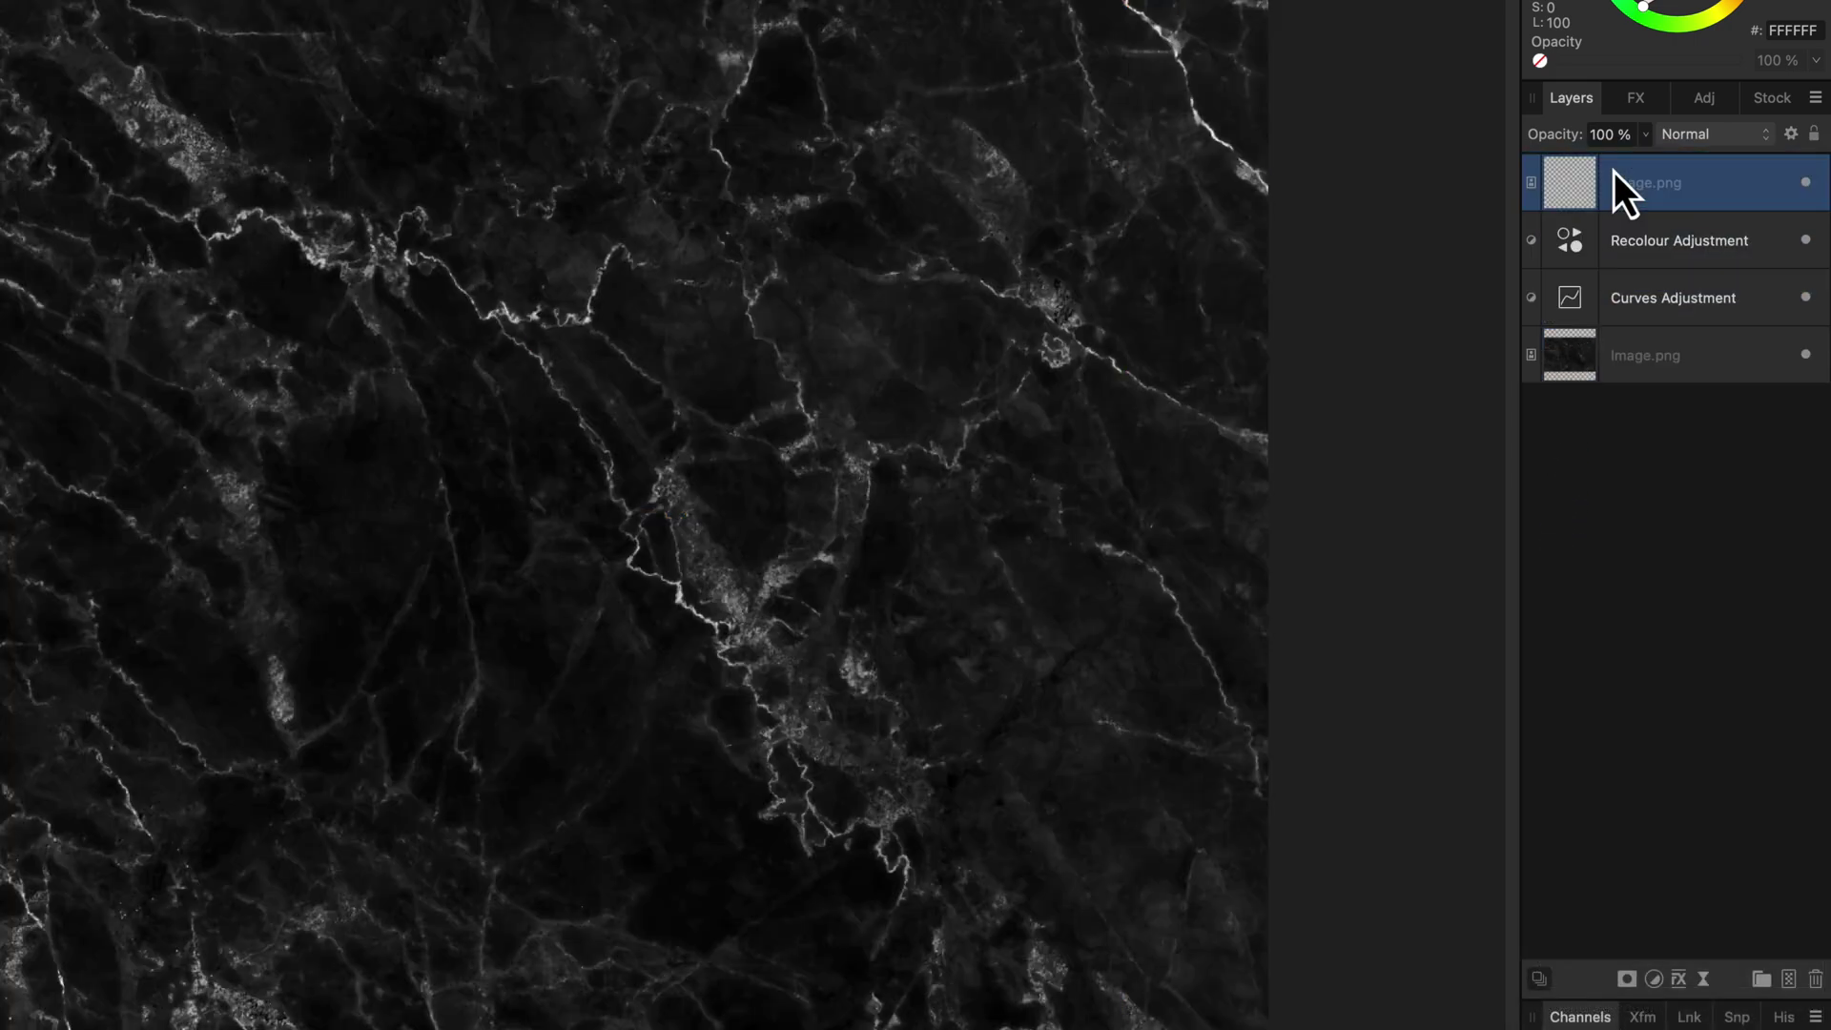
left_click(1685, 135)
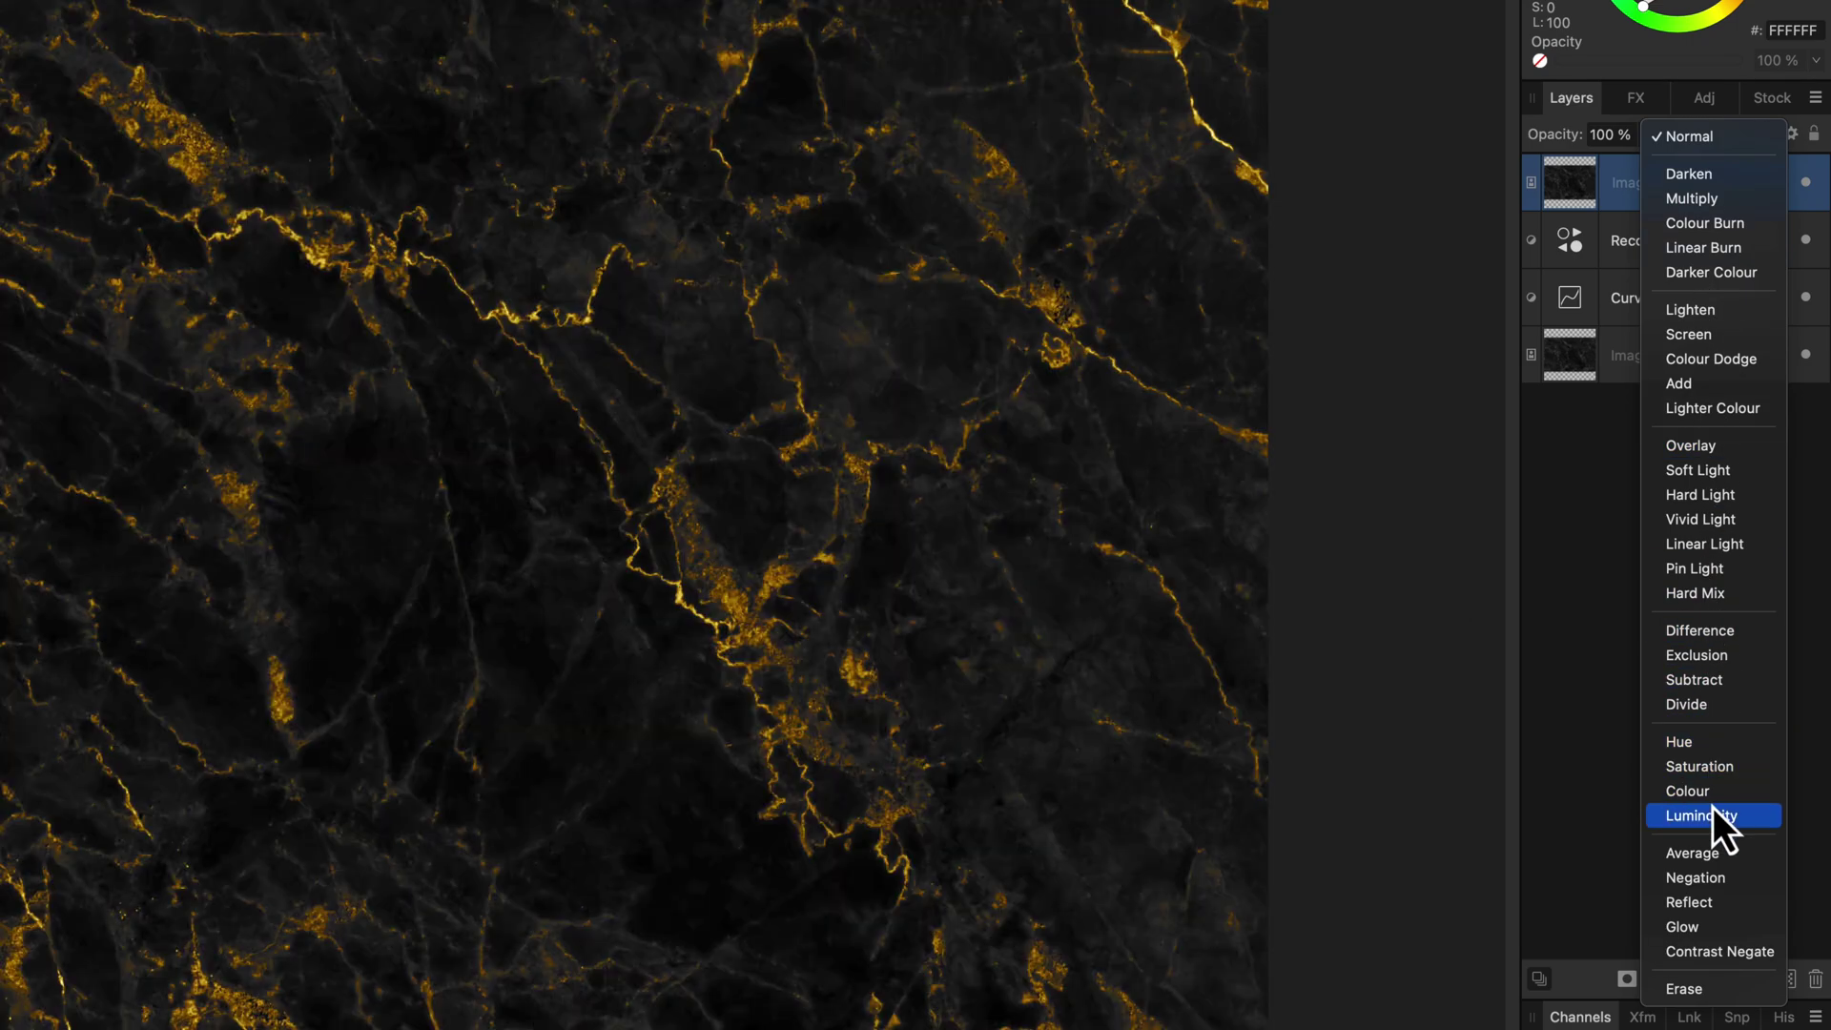
left_click(1713, 813)
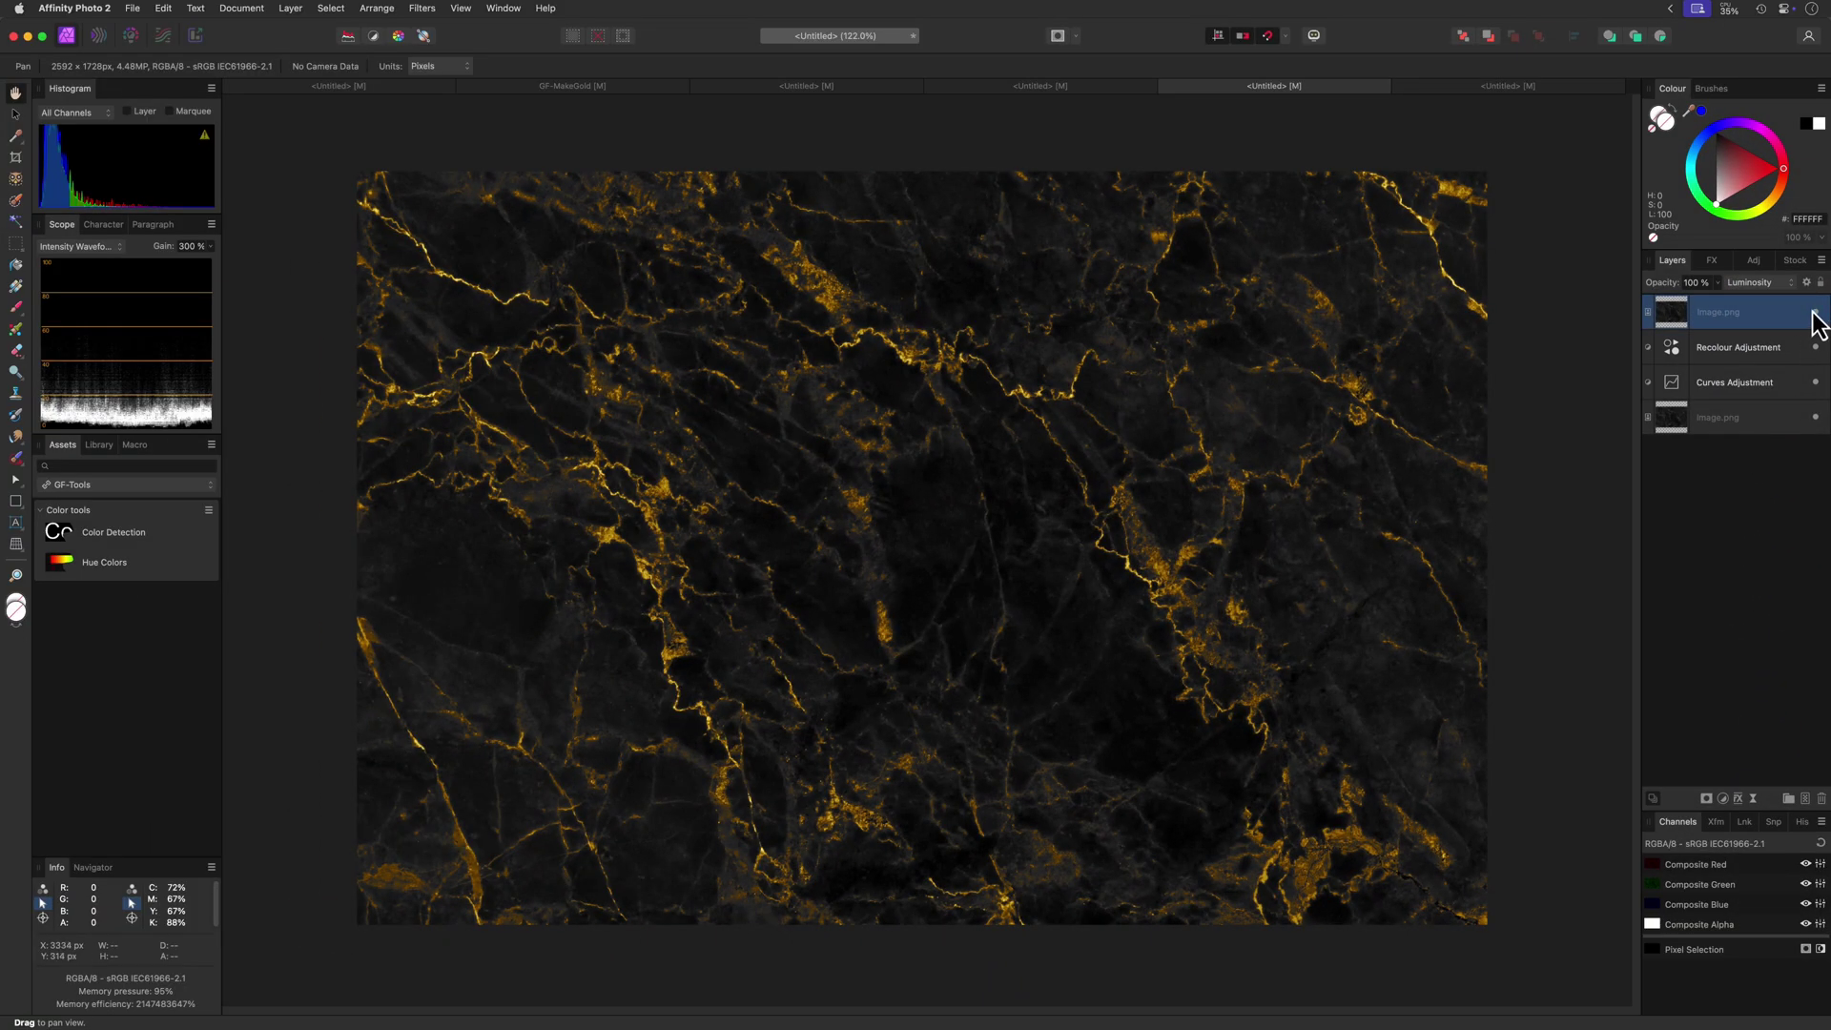
Duplicate the top marble layer with Cmd+J, leaving the new copy in Normal mode.
key("super+j")
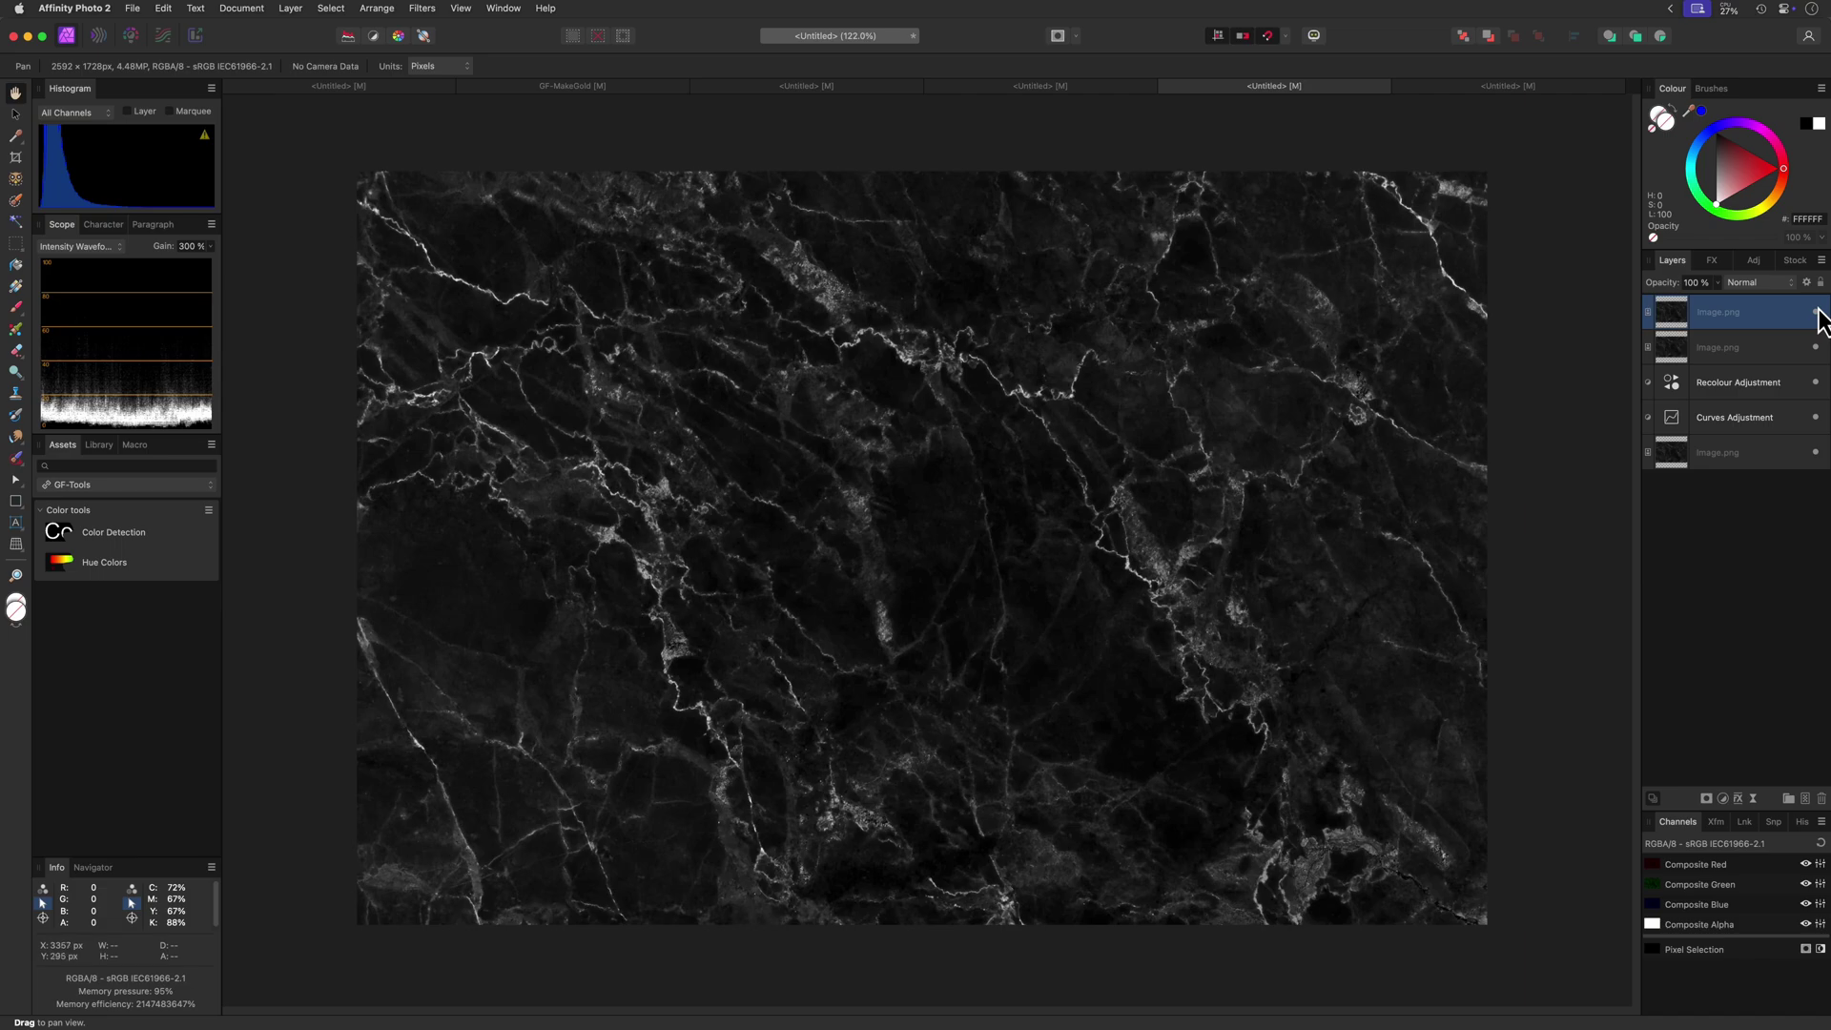